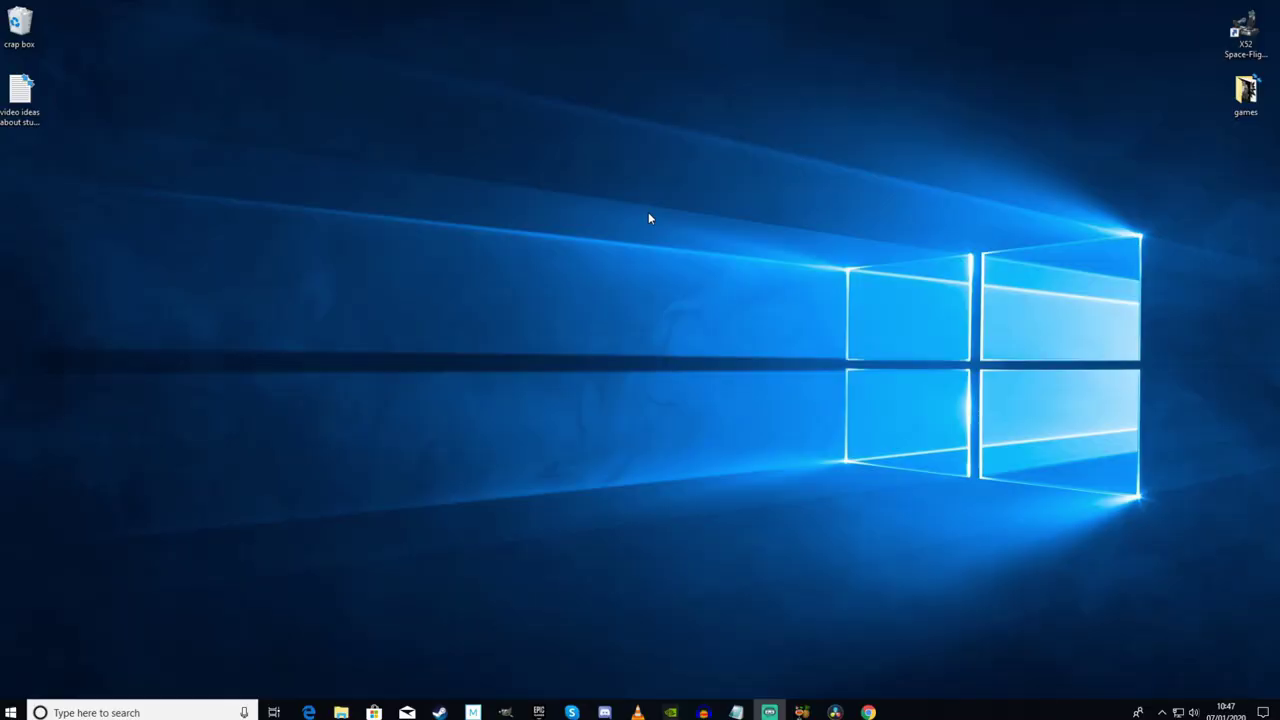
Launch DaVinci Resolve and start a new project named 'making a video'.
click(836, 712)
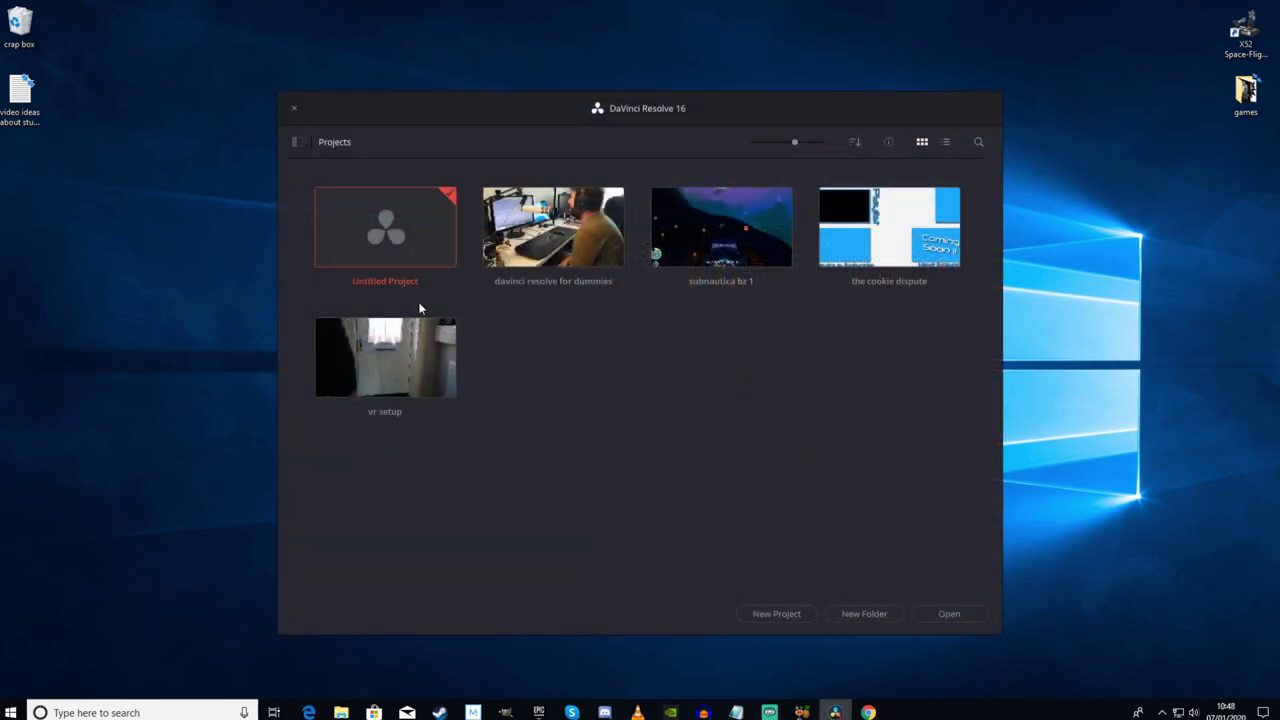
click(775, 613)
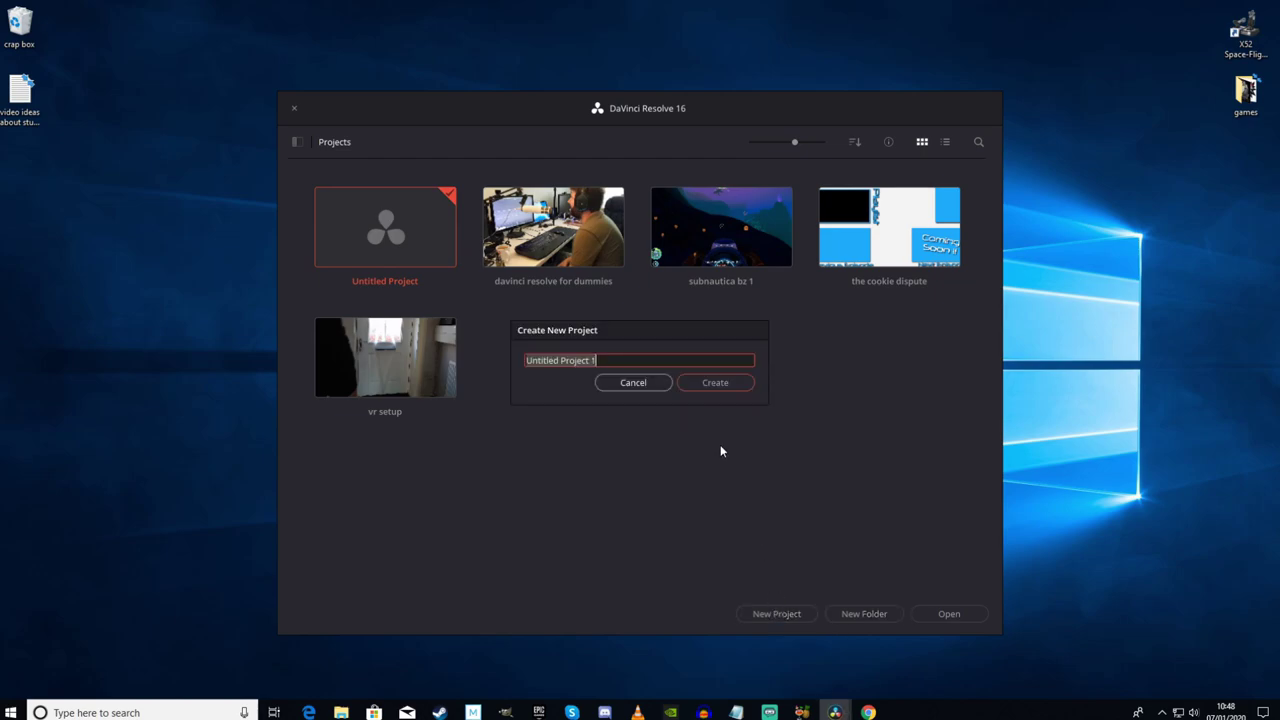
text(making)
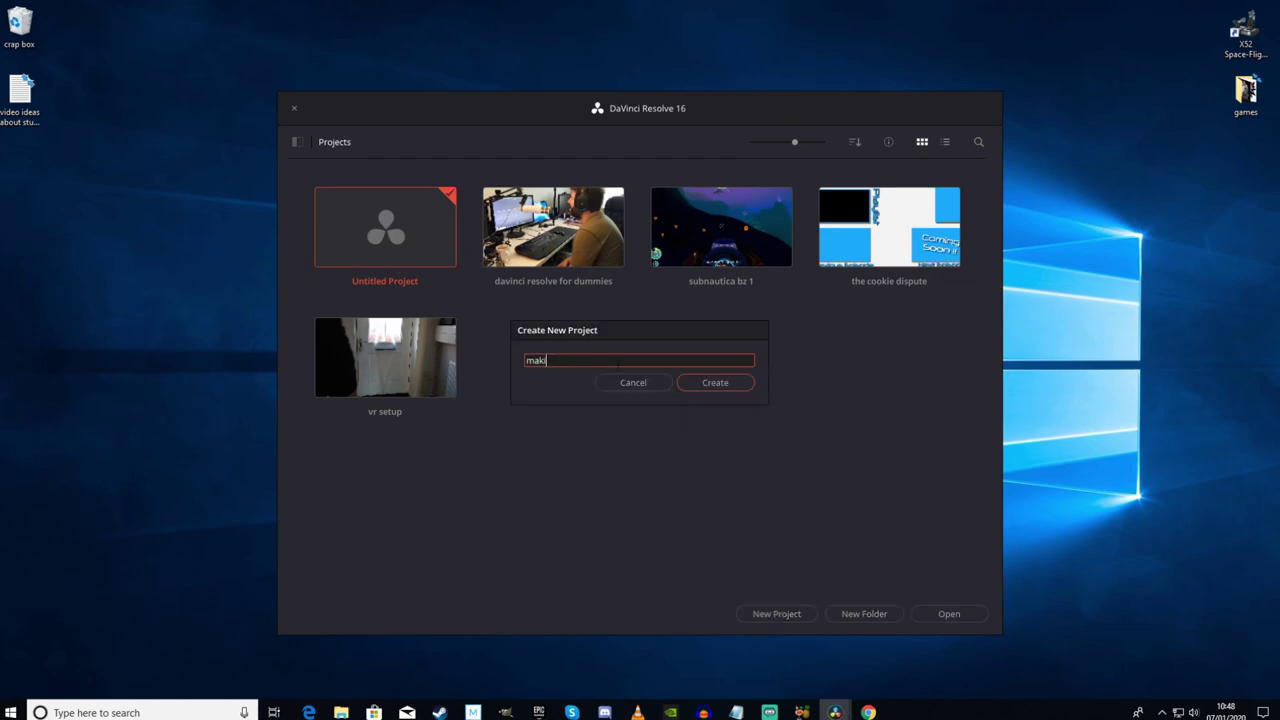
text( a video)
Create the project, then import the clip from E:\fraps videos, leaving the frame rate unchanged.
click(685, 388)
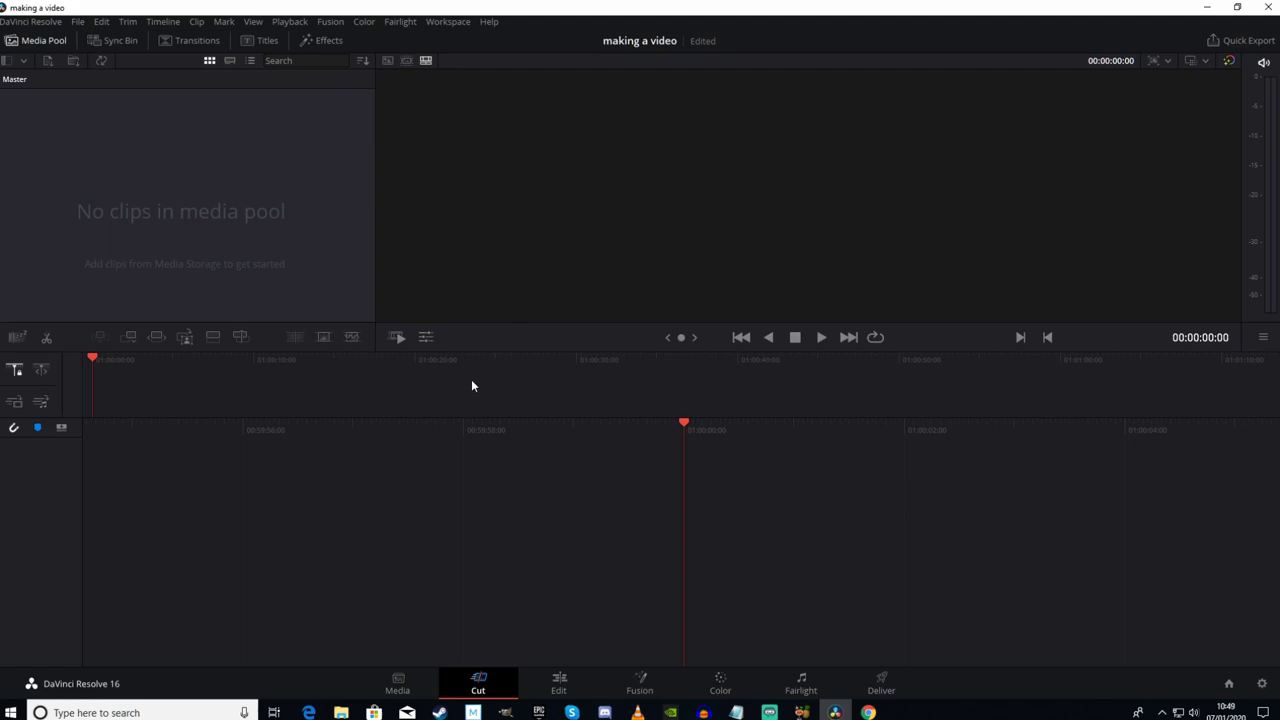
right_click(179, 196)
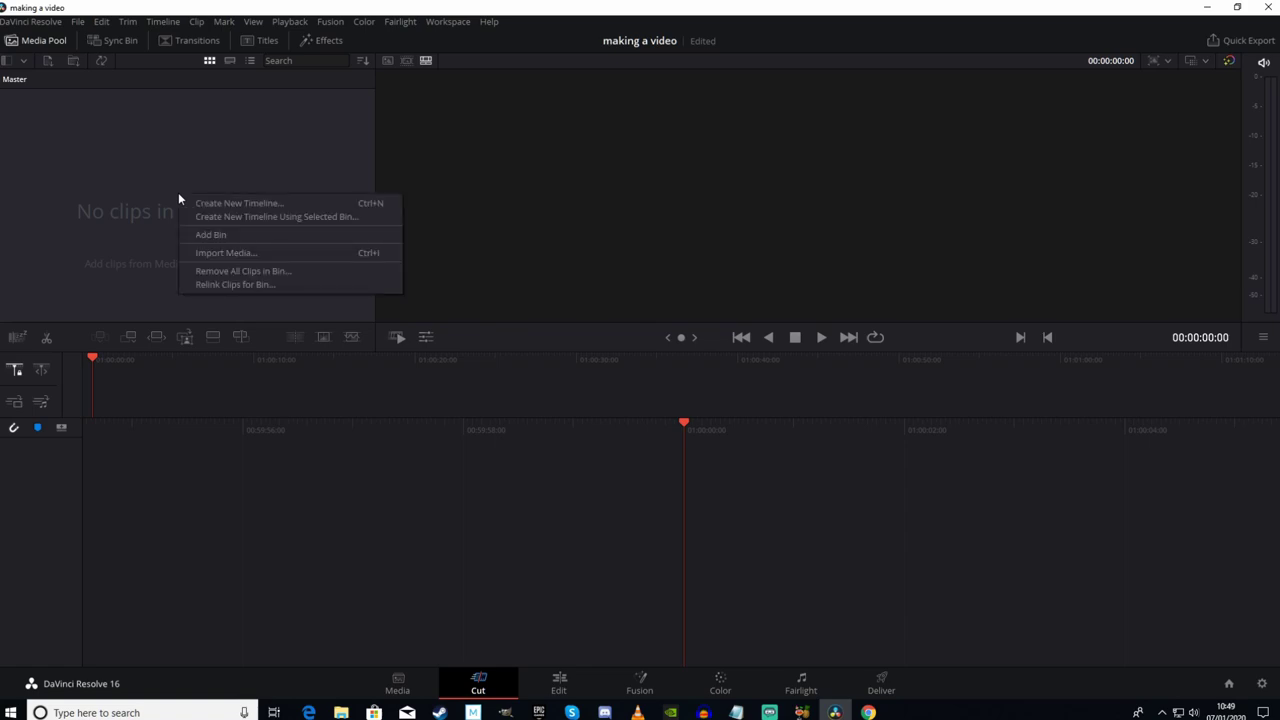
click(207, 252)
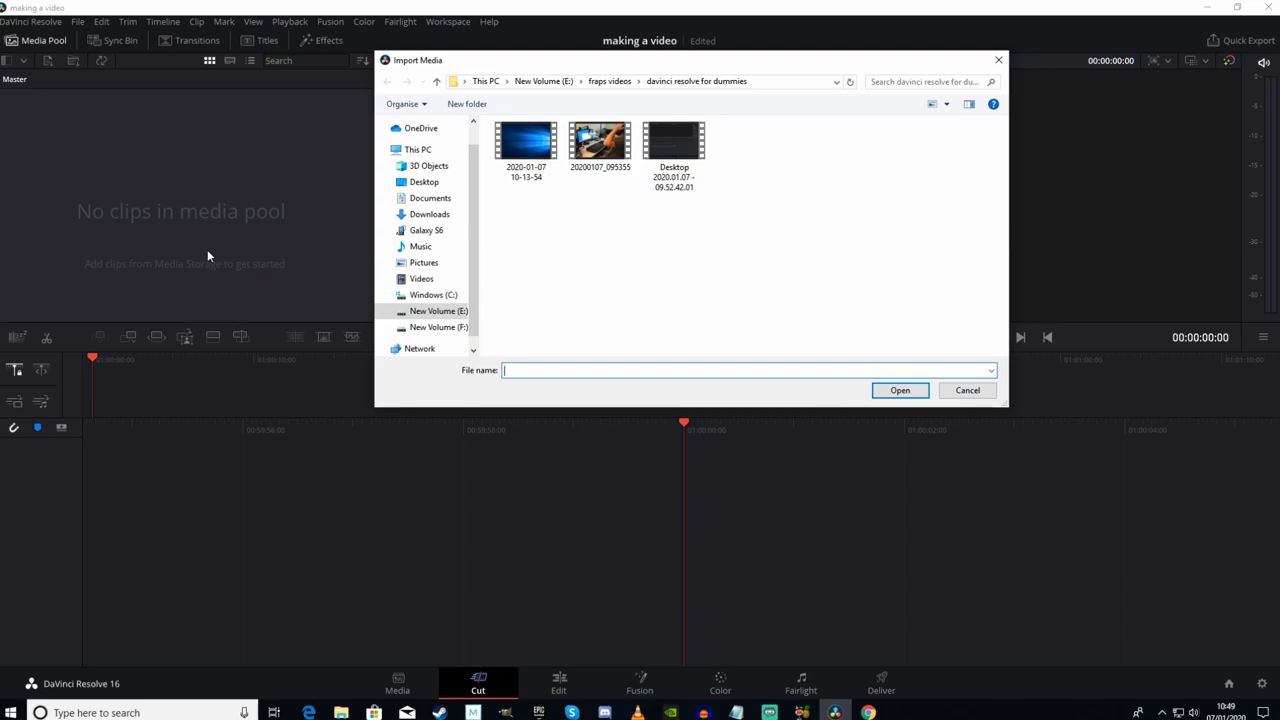
click(435, 311)
double_click(560, 199)
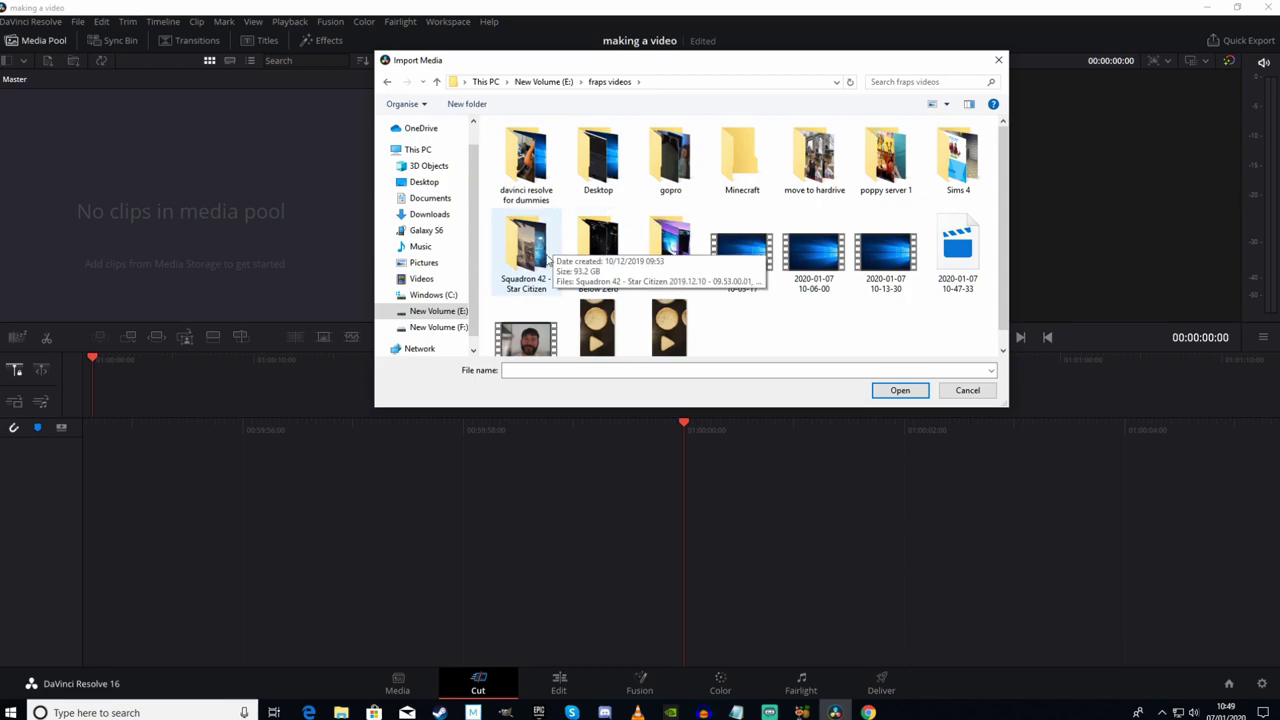
double_click(525, 340)
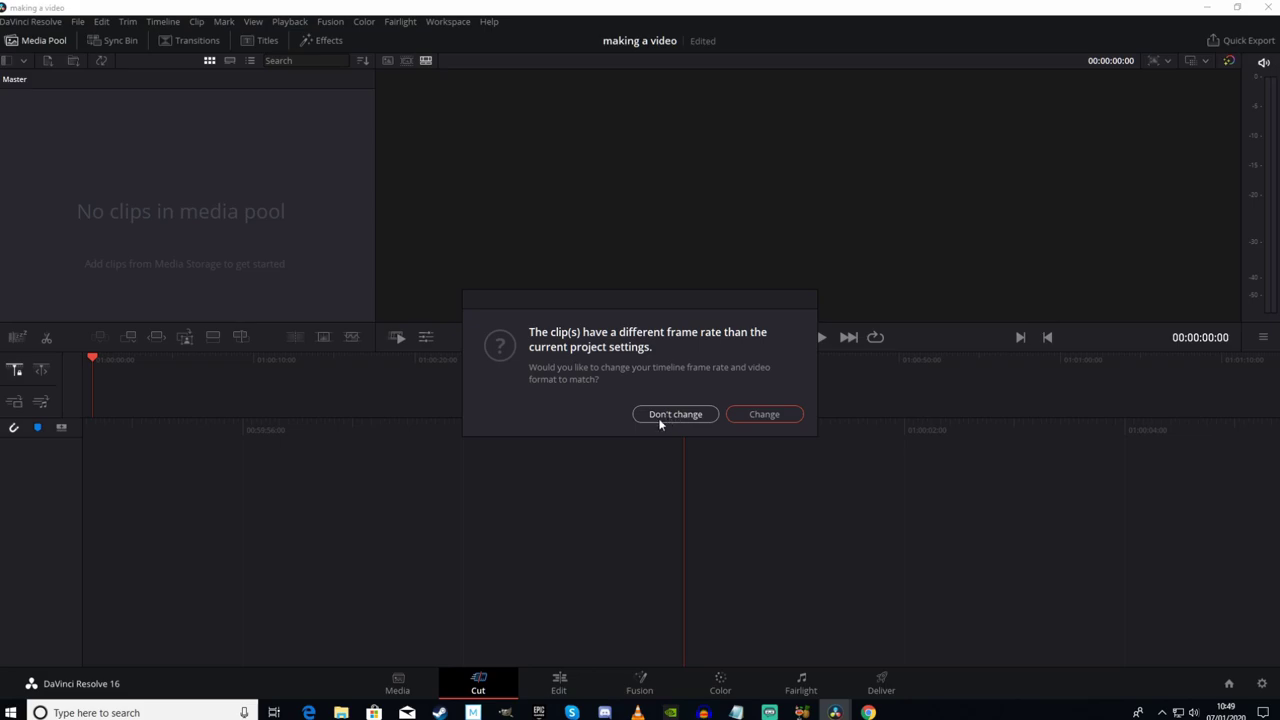
click(669, 415)
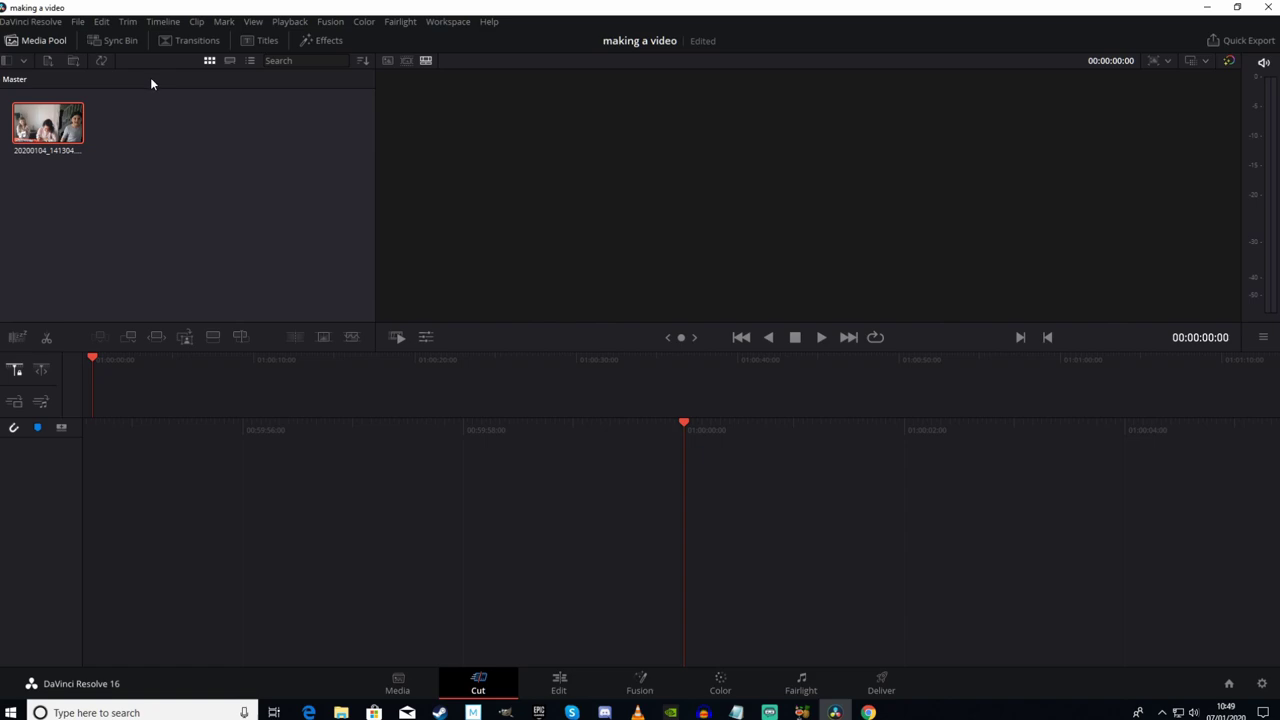
Check the clip's 59.940 fps in the Media Pool list view, then return to thumbnails.
click(250, 60)
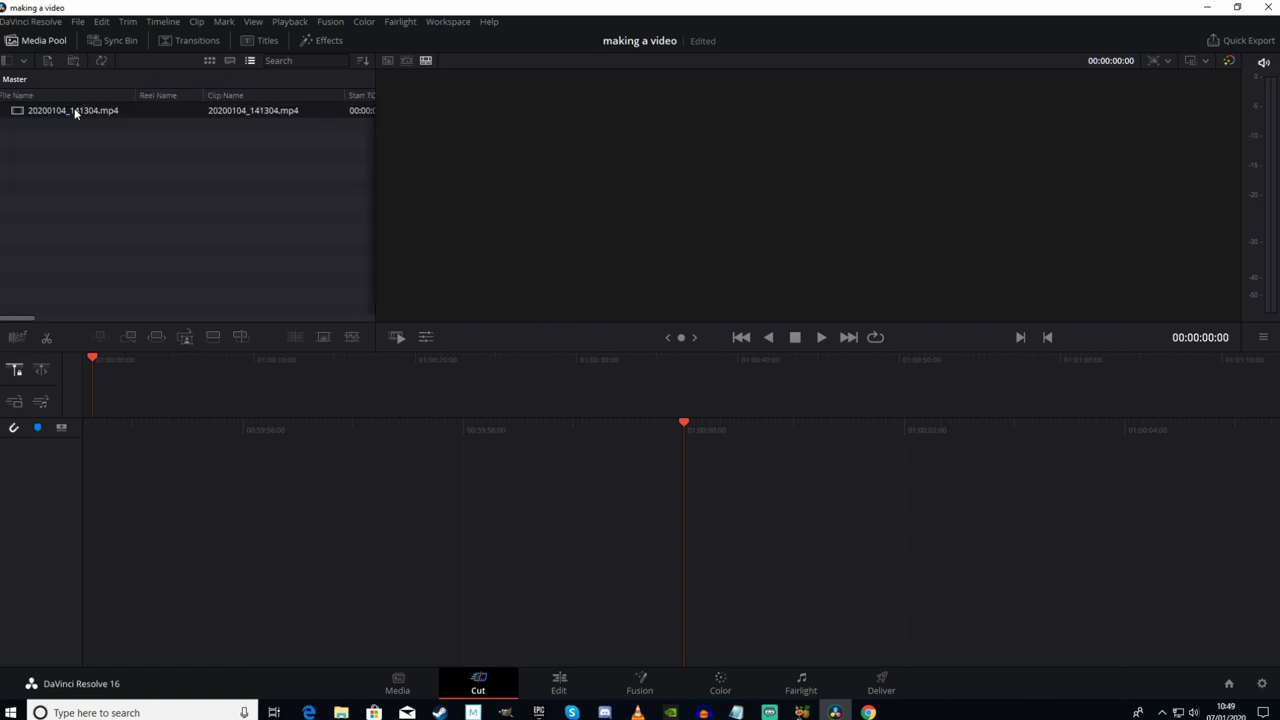
drag(29, 319, 101, 320)
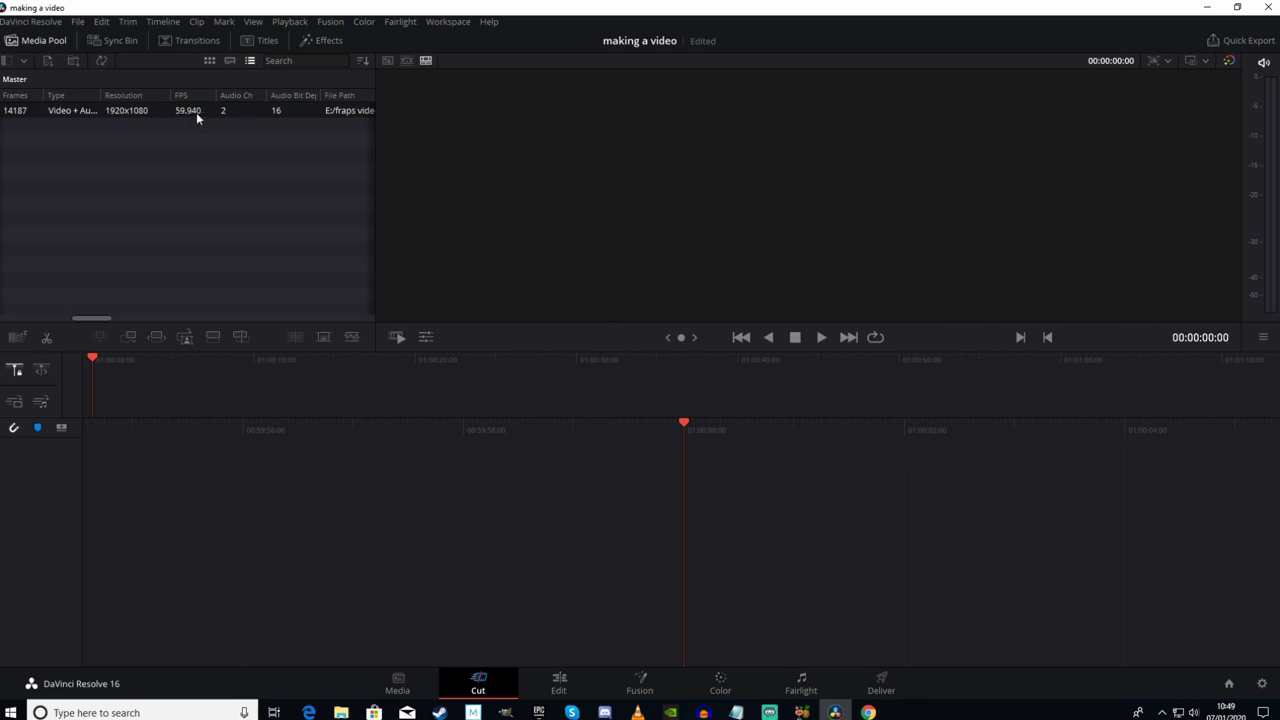
click(209, 61)
Remove 20200104_141304.mp4 from the media pool and confirm the removal.
right_click(42, 127)
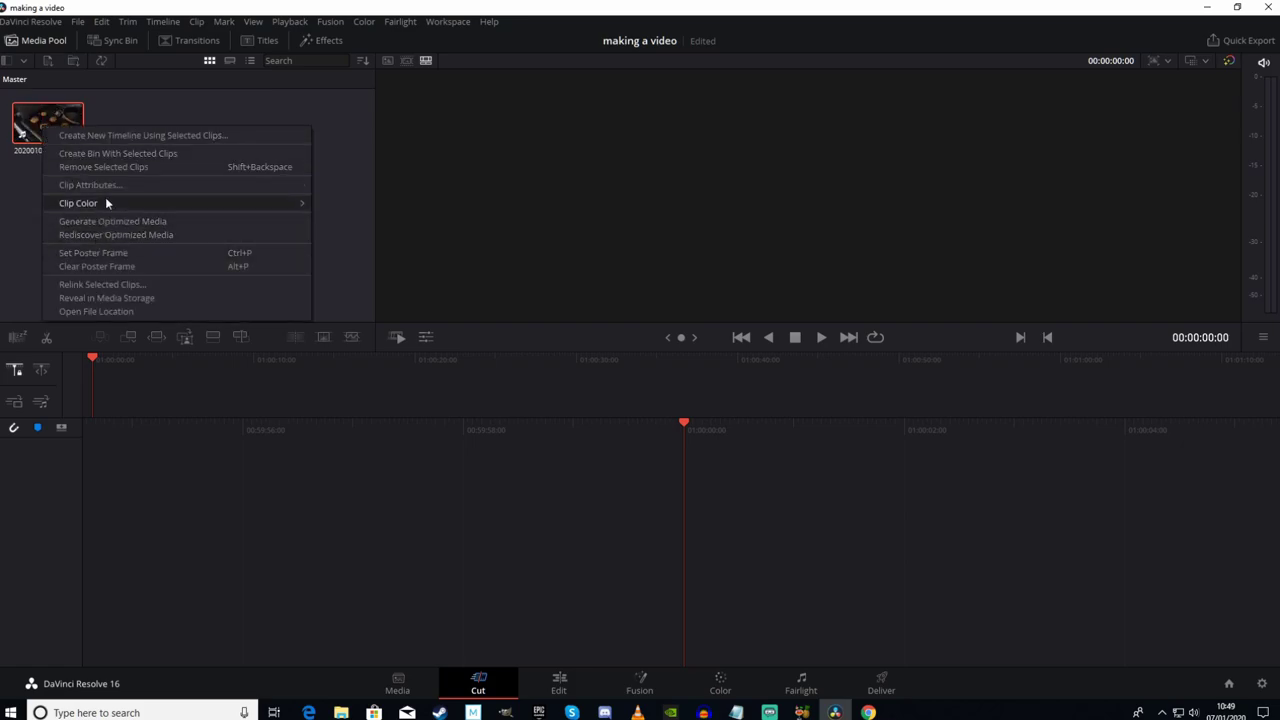
click(110, 167)
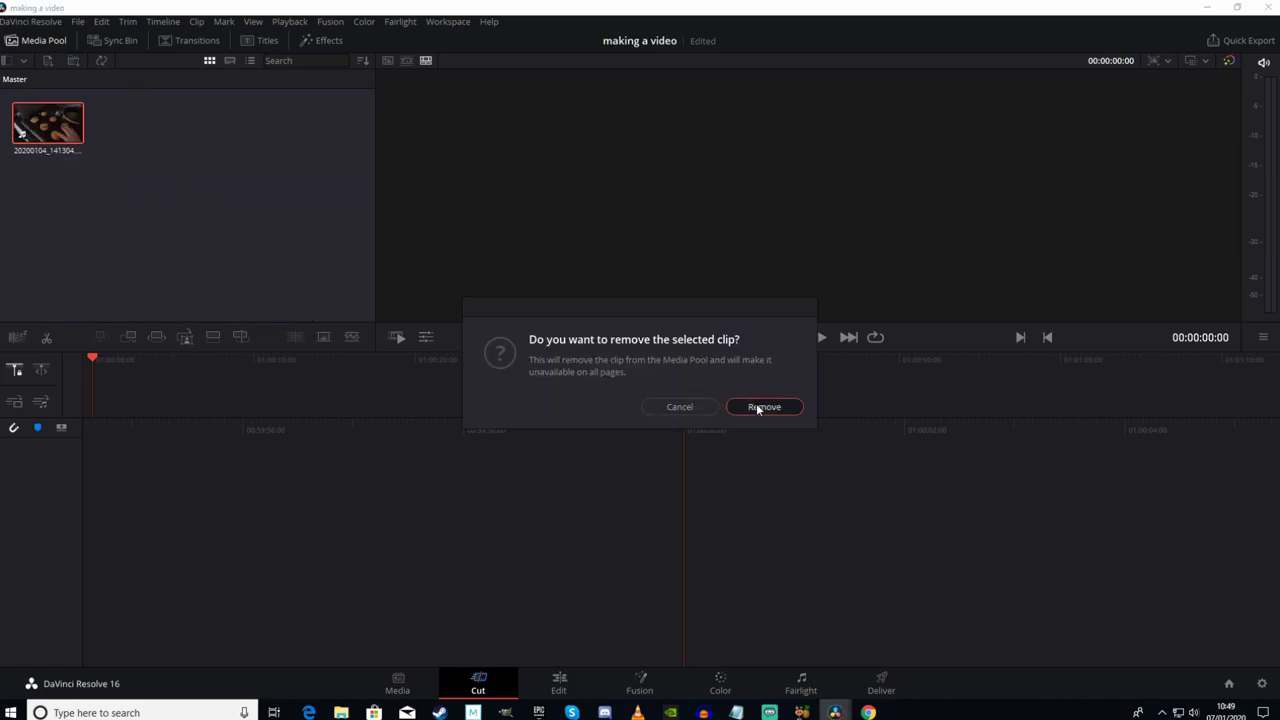
click(756, 406)
click(80, 21)
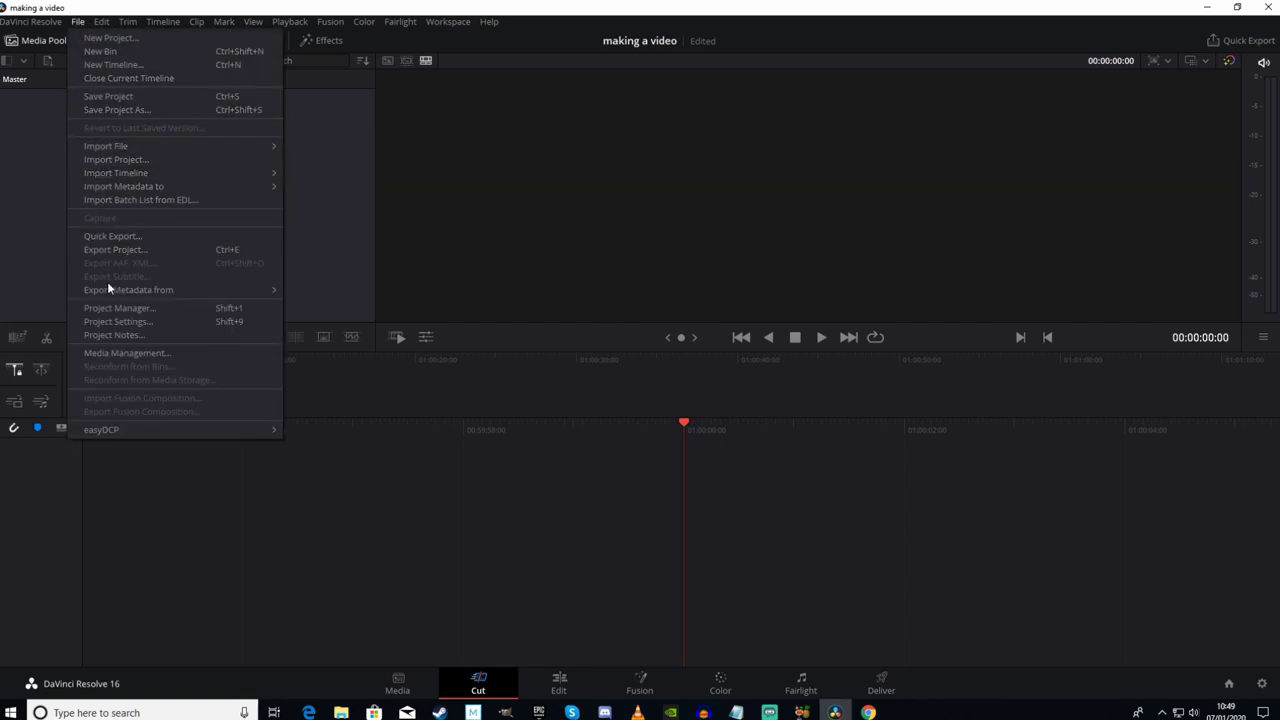
Set timeline and playback frame rates to 59.94 and video format to HD 1080p 59.94, then apply.
click(108, 321)
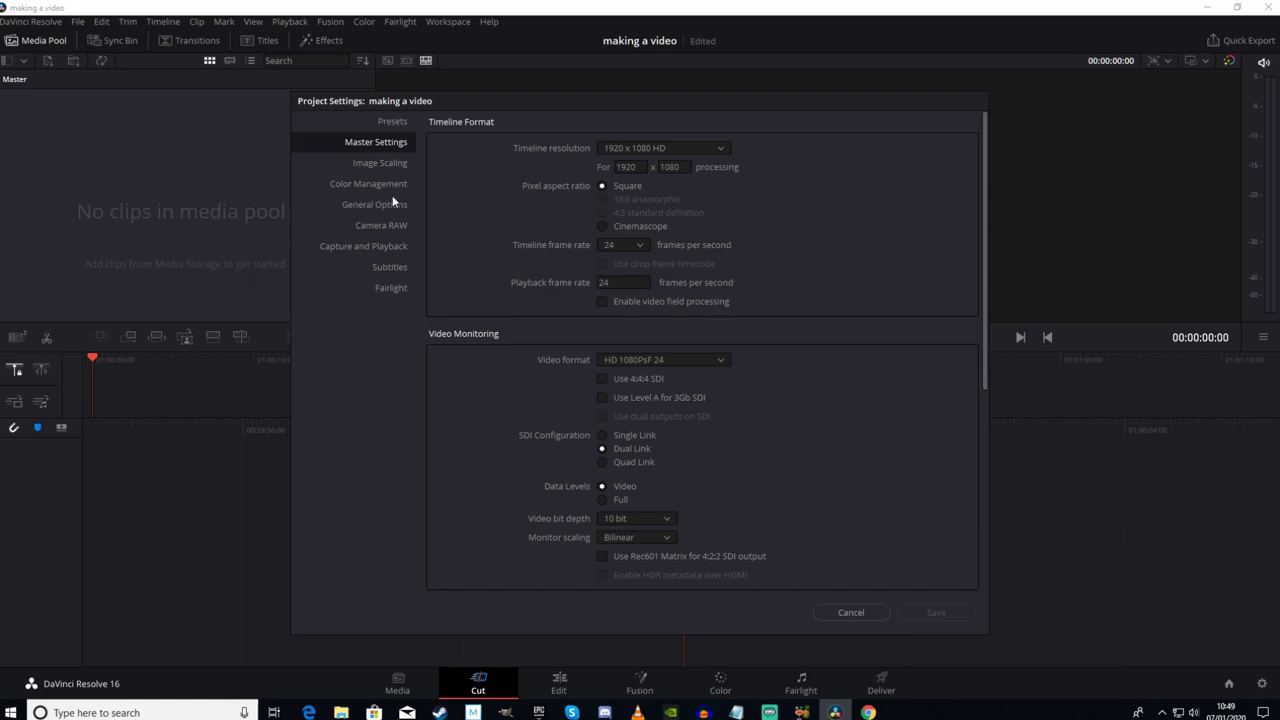
click(639, 244)
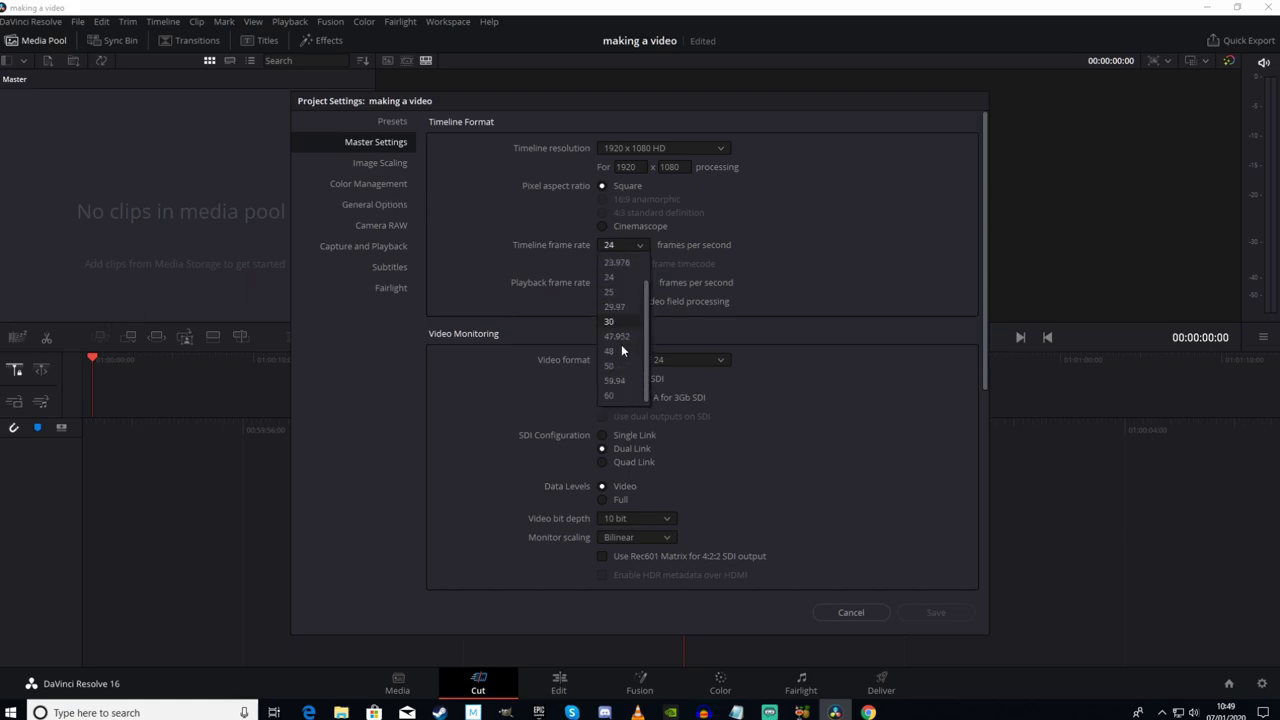
click(617, 380)
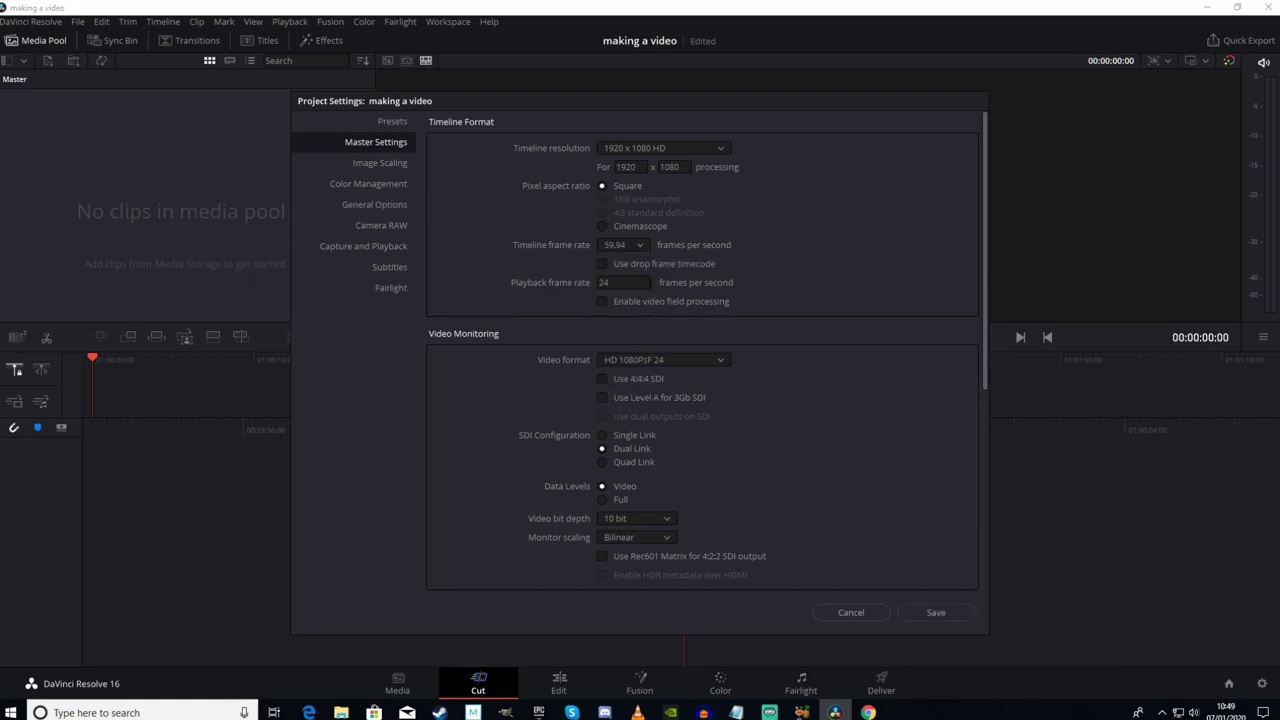
click(630, 282)
text(59.94)
scroll(730, 345, down, 1)
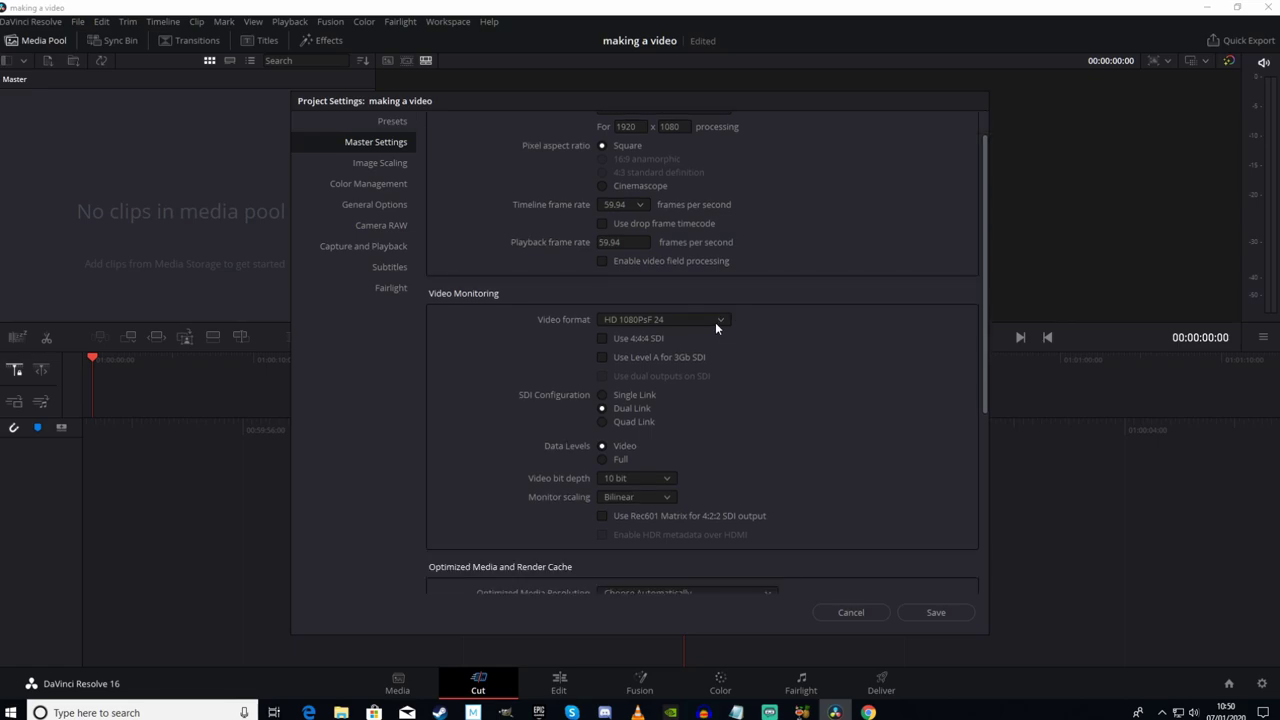
click(714, 321)
scroll(673, 394, down, 2)
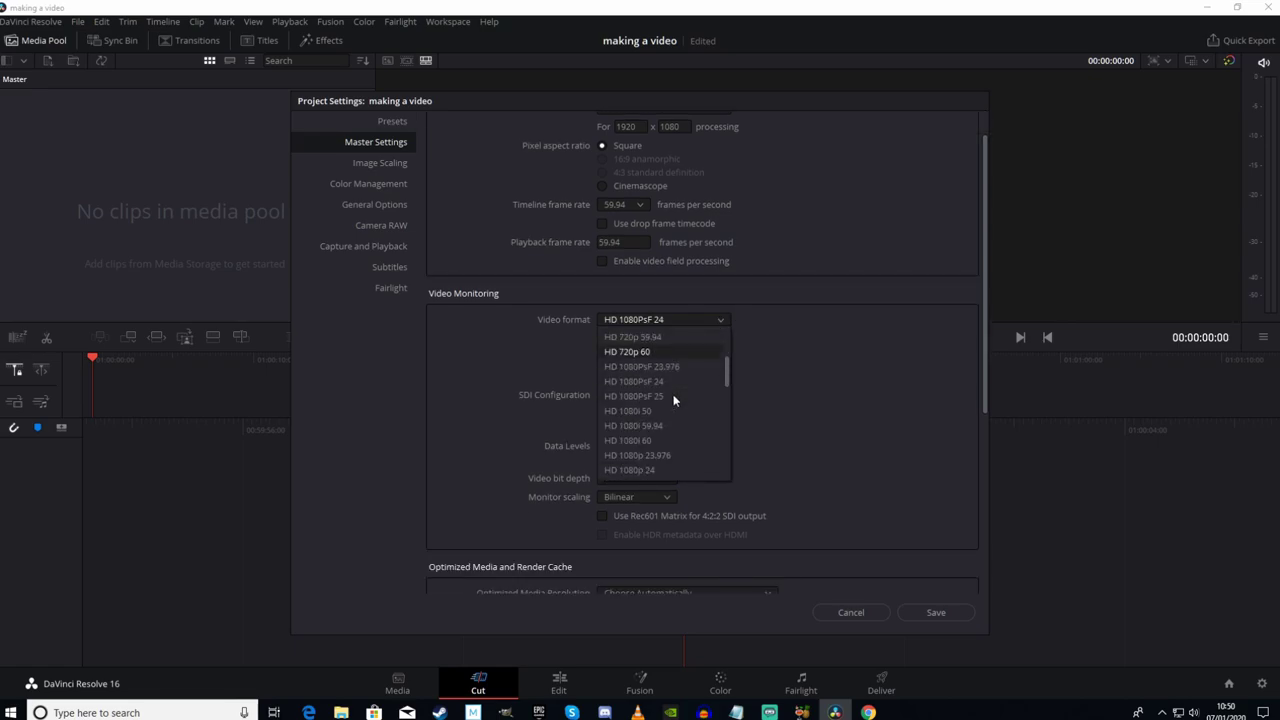
scroll(640, 440, down, 3)
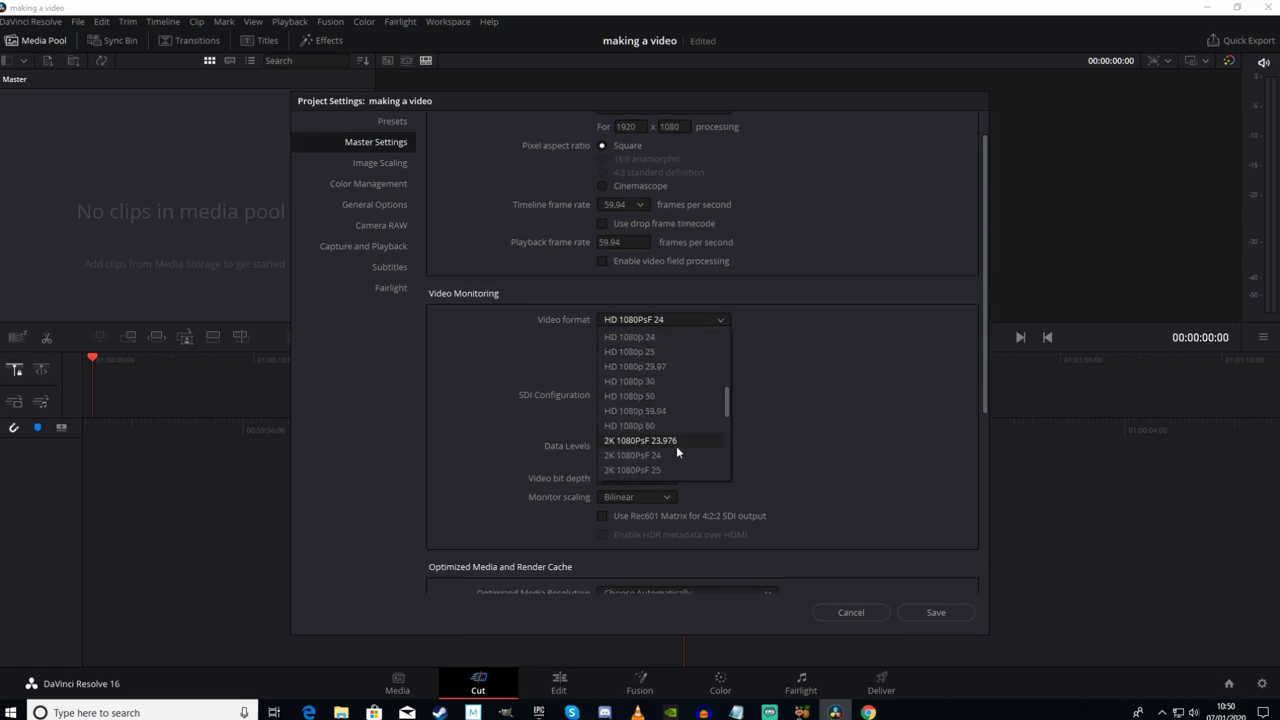
click(641, 410)
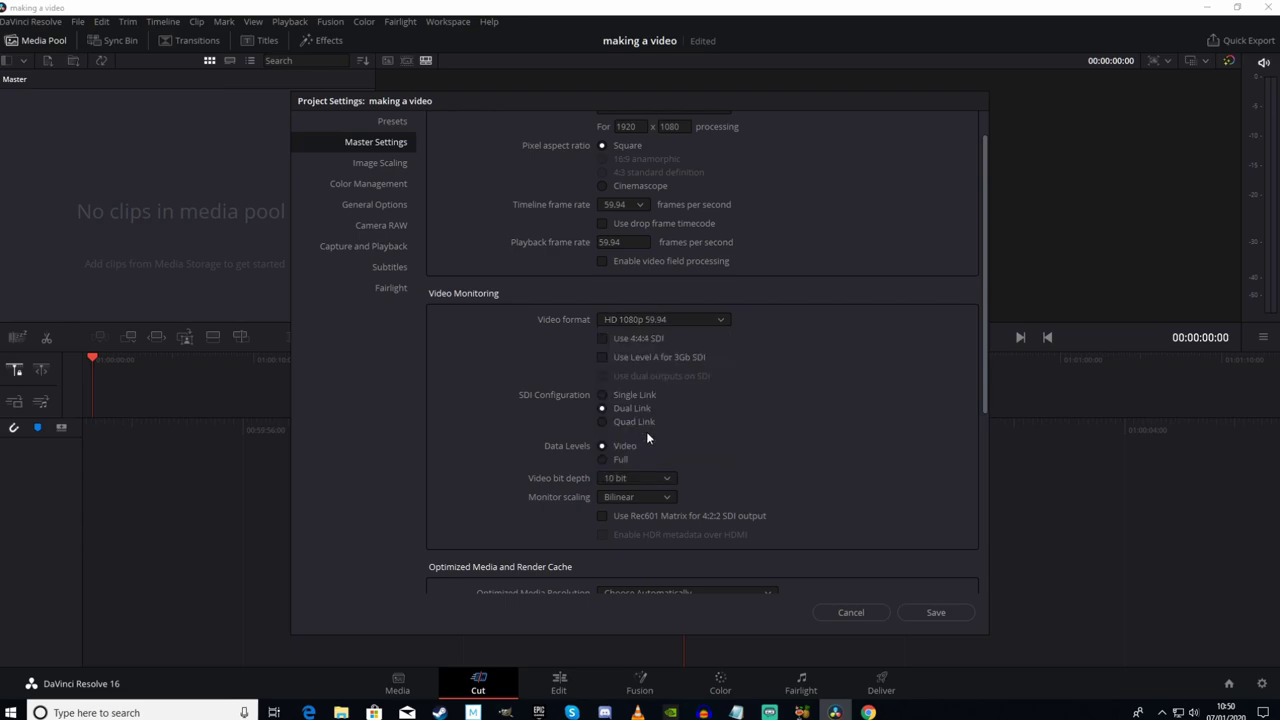
click(929, 612)
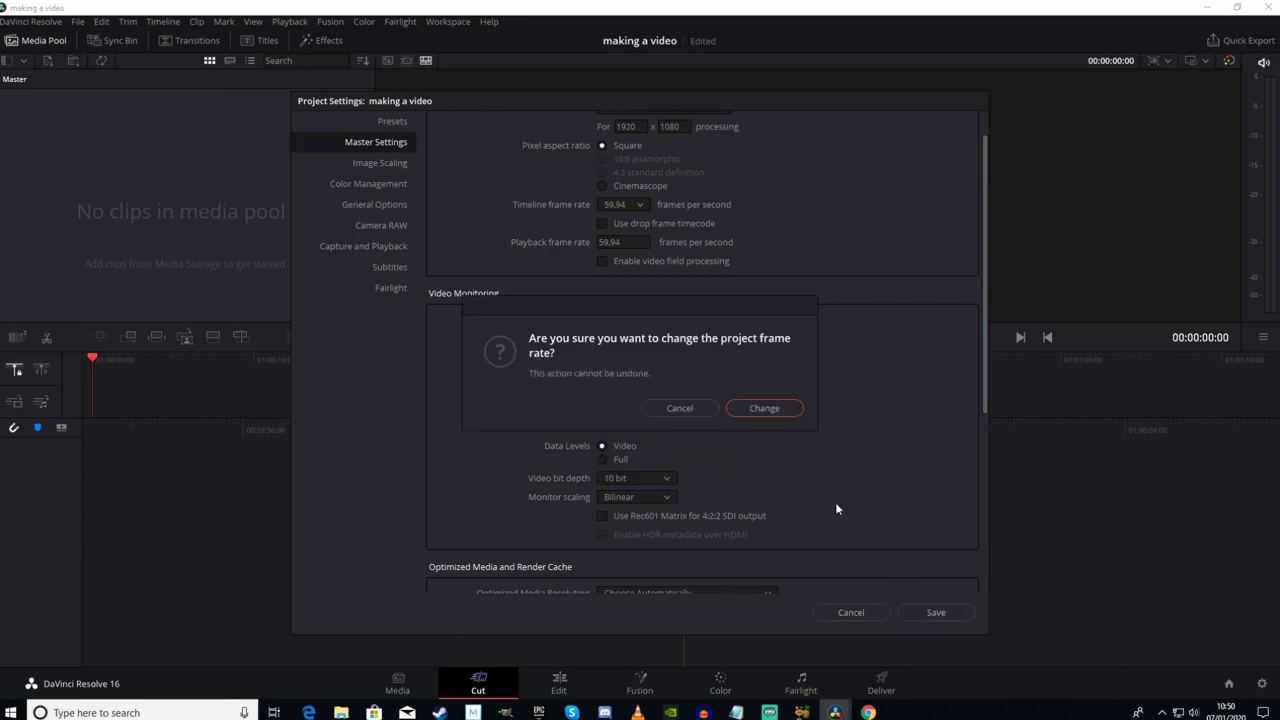
click(762, 408)
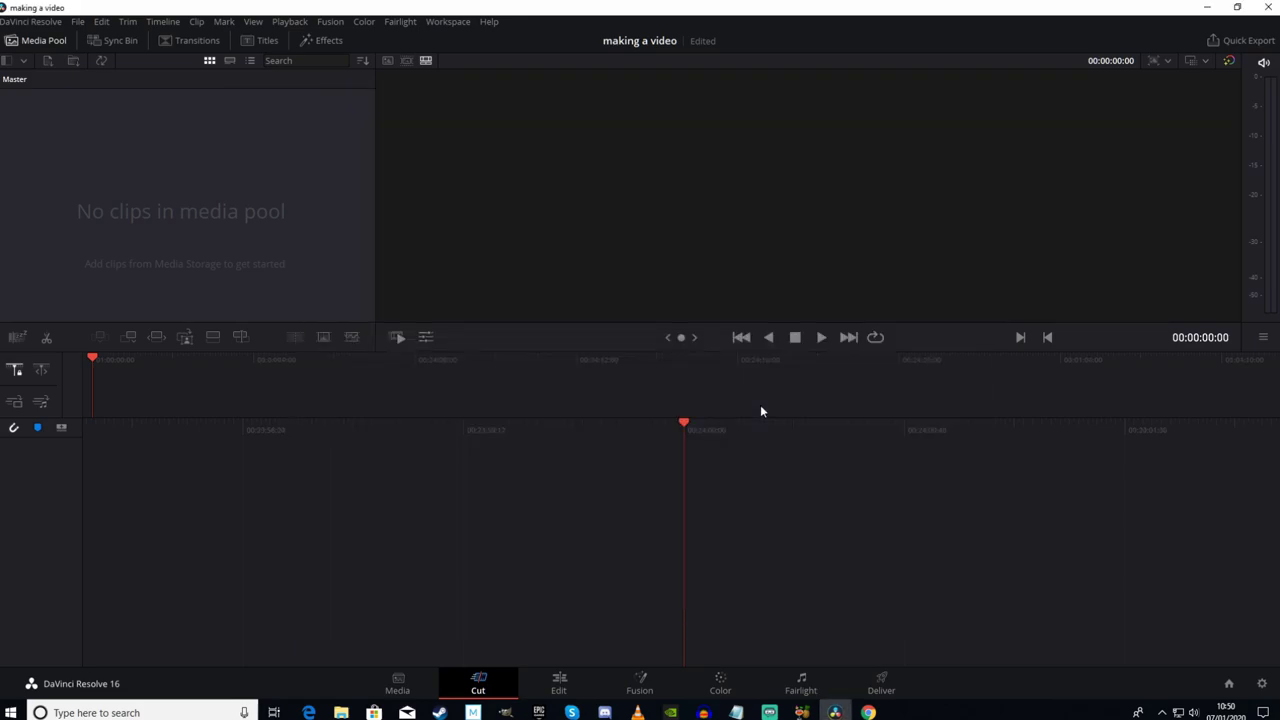
Re-import the recorded video clip into the empty media pool.
right_click(158, 167)
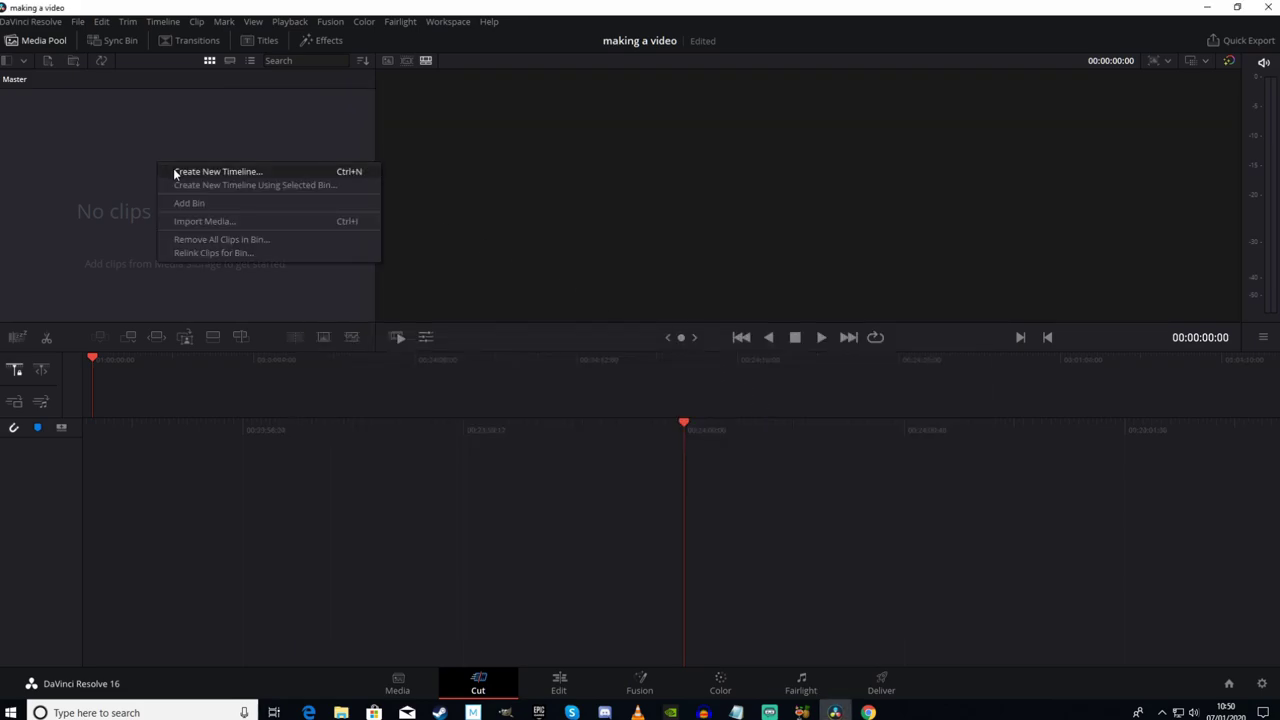
click(187, 222)
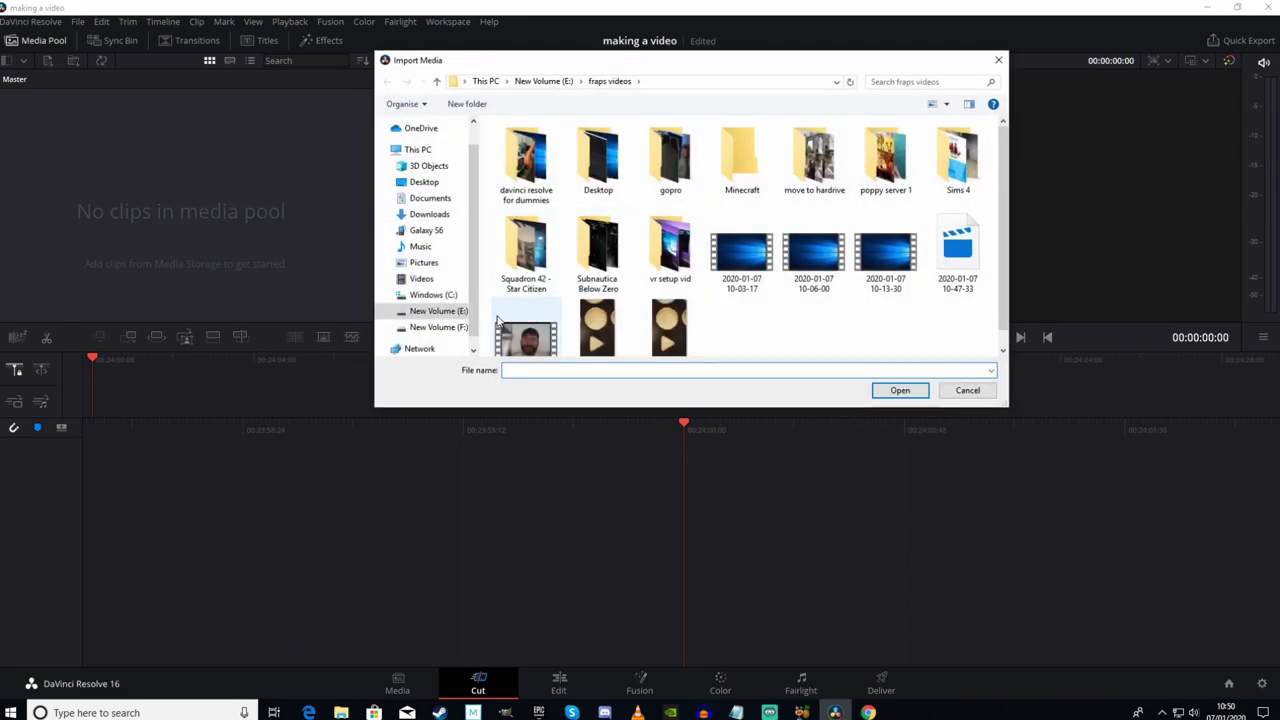
double_click(527, 328)
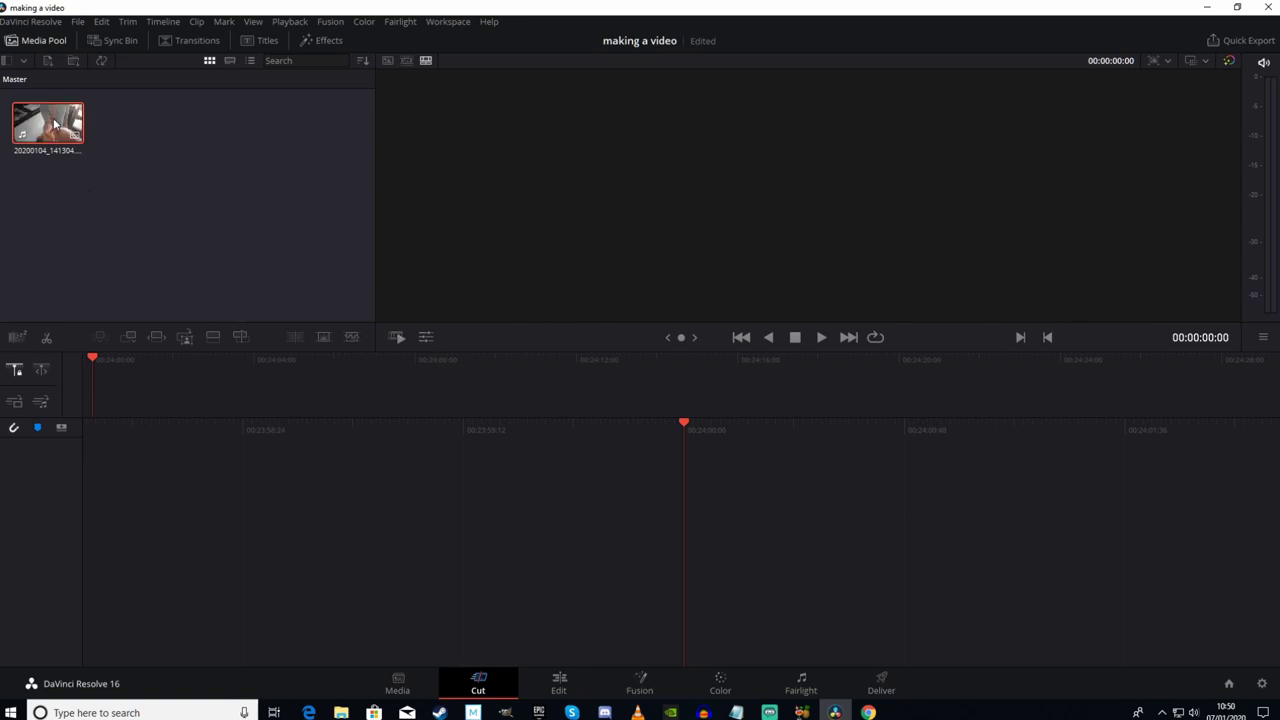
Drag the clip into a new Timeline 1 on the video and audio tracks.
right_click(199, 166)
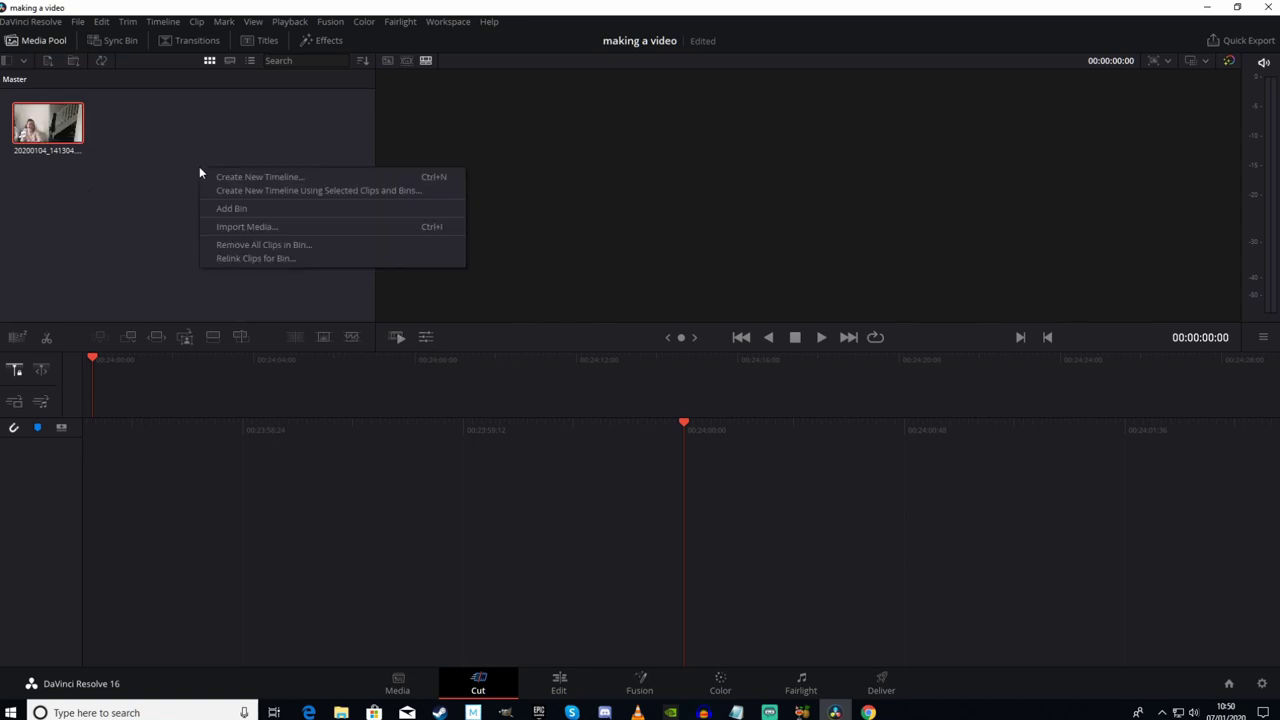
click(199, 130)
click(48, 124)
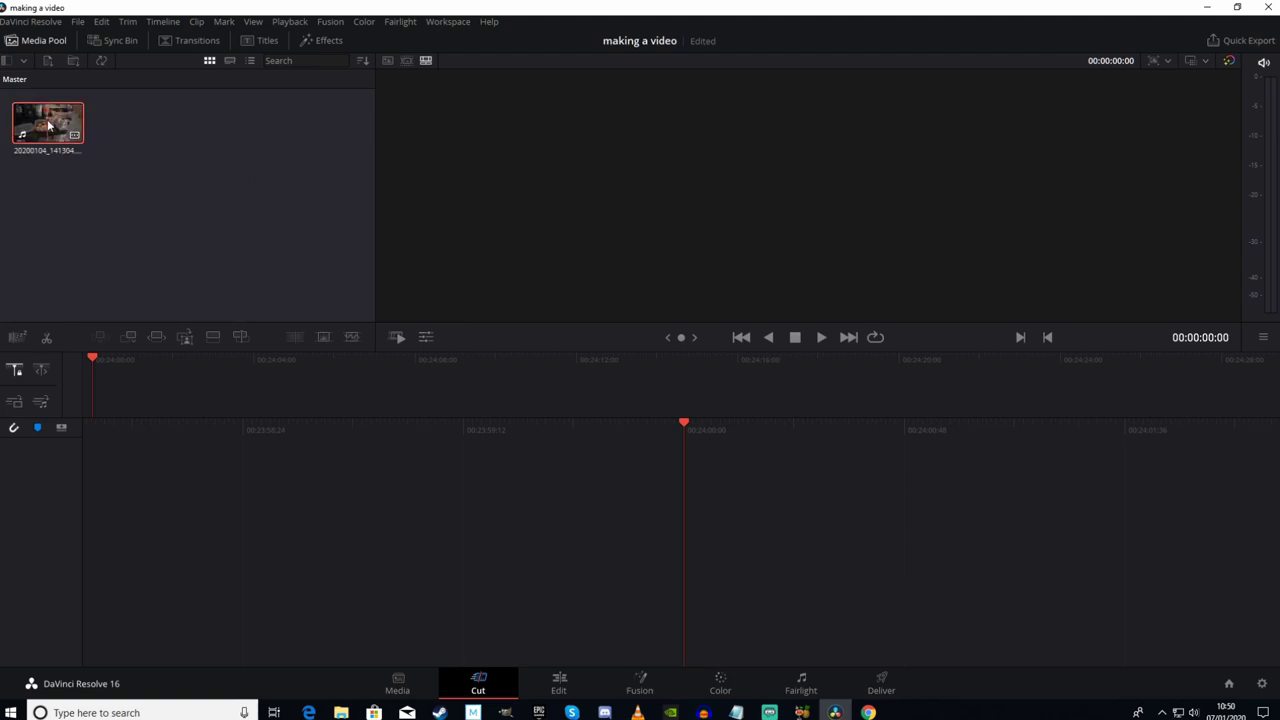
drag(47, 119, 610, 473)
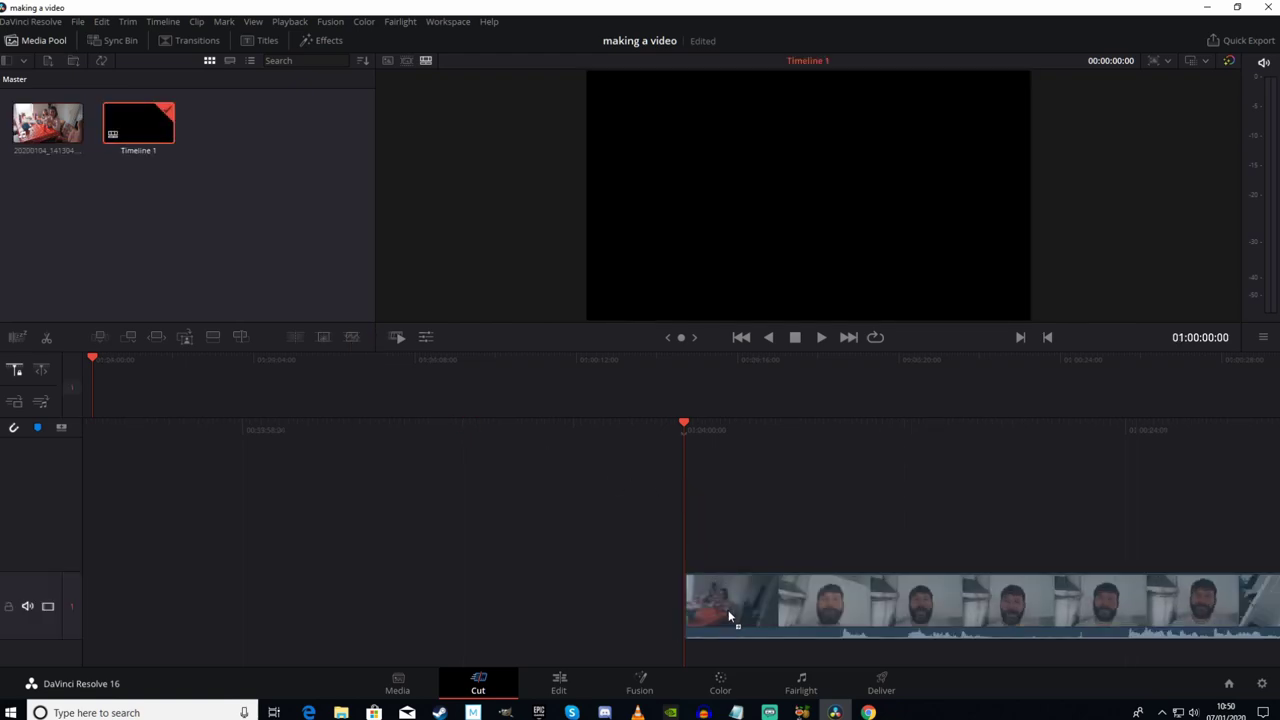
mouse_move(744, 612)
mouse_down()
mouse_move(602, 390)
mouse_move(704, 515)
mouse_move(716, 592)
mouse_up()
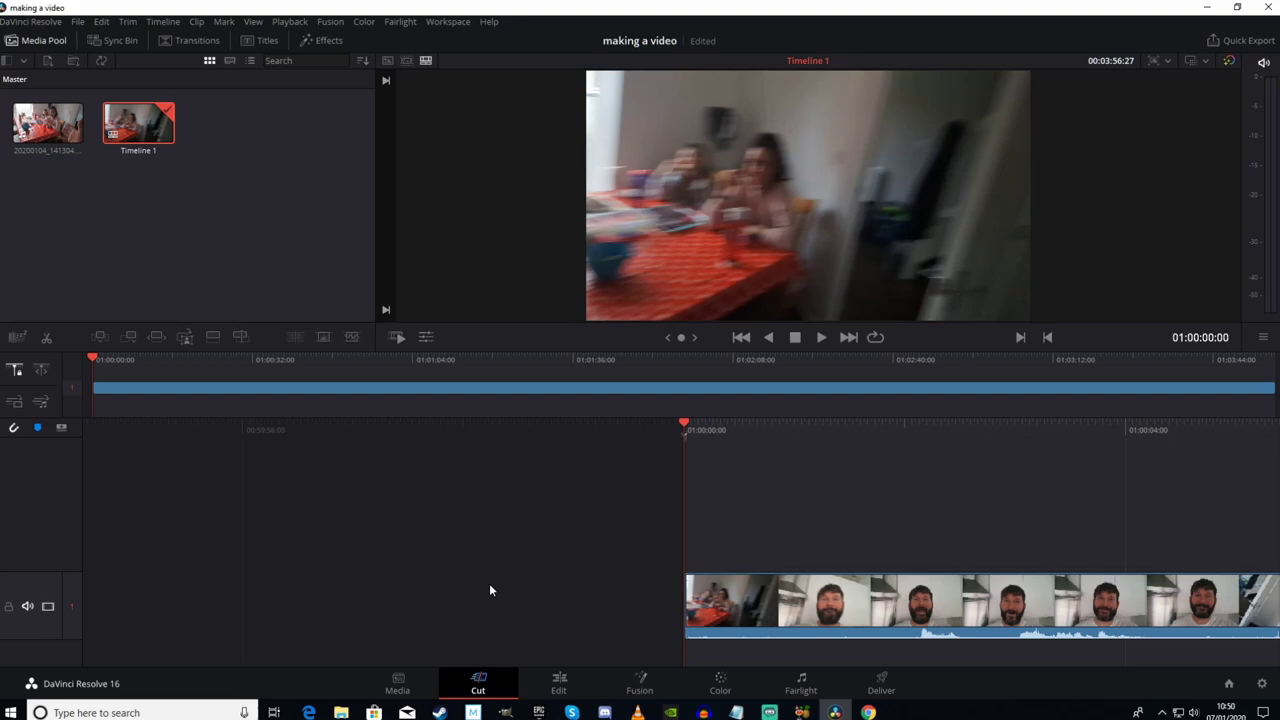
On the Edit page, zoom Timeline 1 until the clip fills the tracks, then play from the start.
click(559, 683)
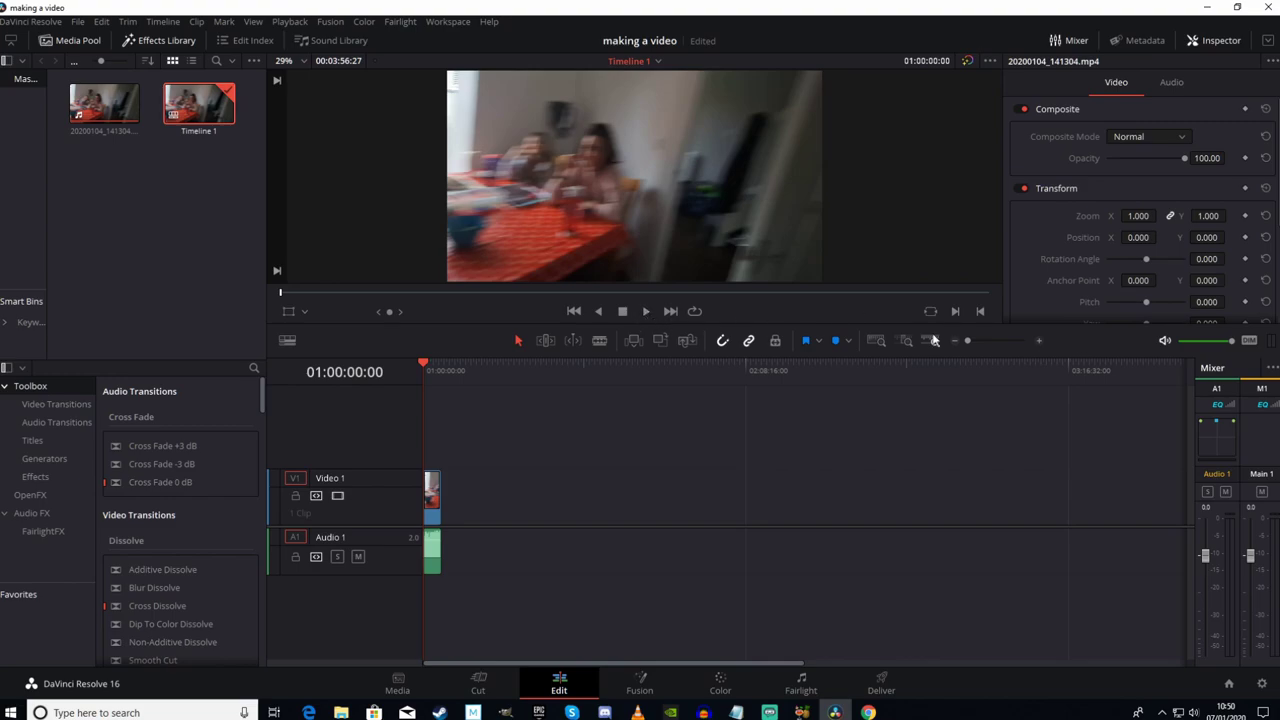
drag(968, 340, 995, 341)
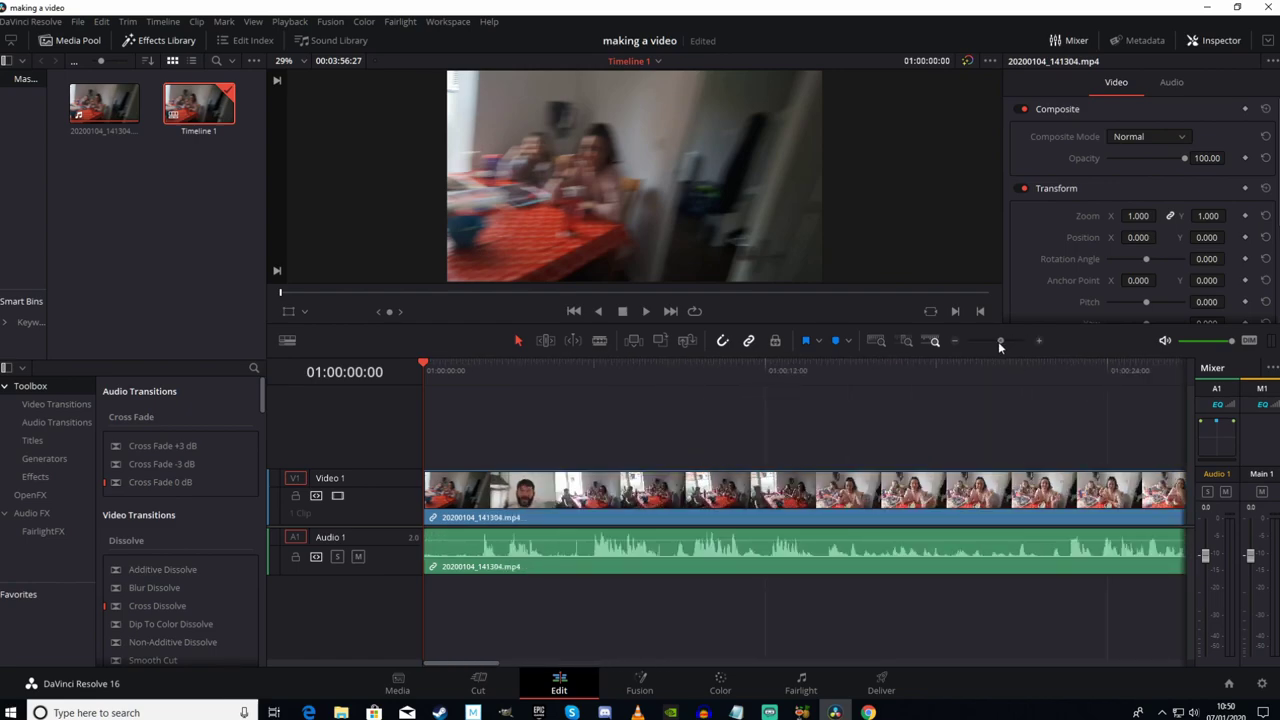
click(1041, 339)
click(1041, 339)
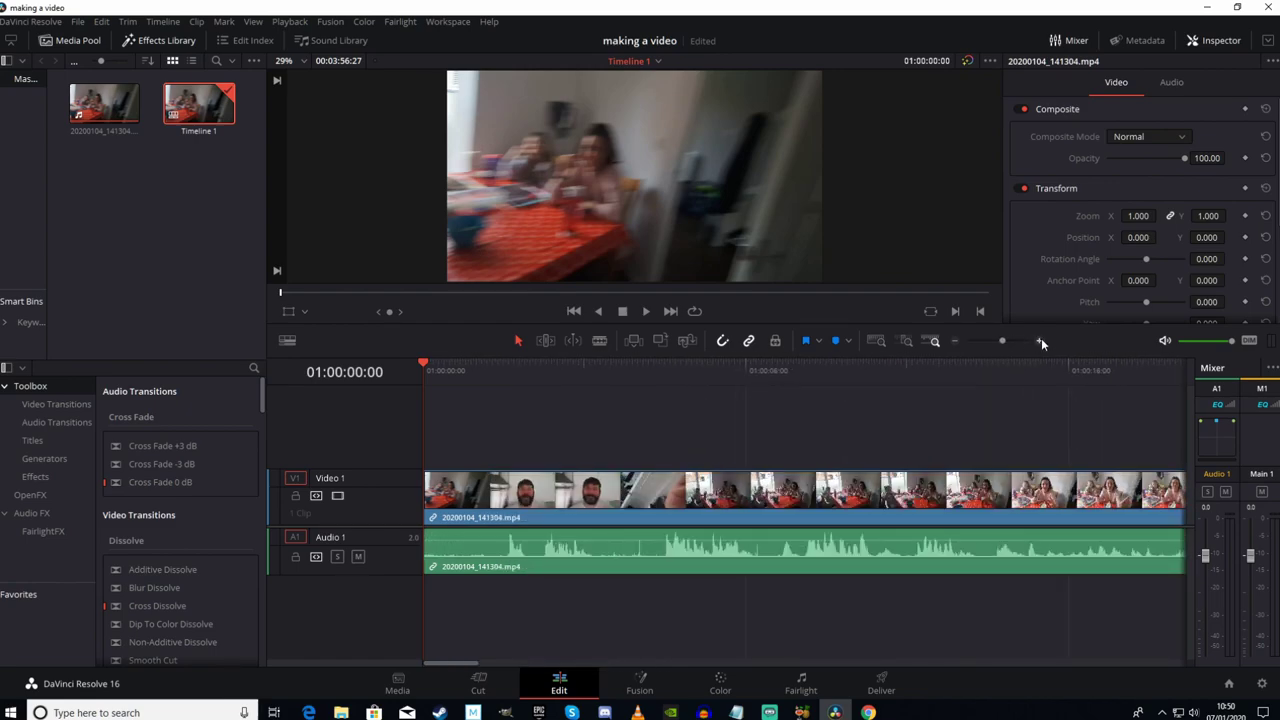
click(1041, 339)
click(1041, 339)
click(957, 341)
click(957, 341)
click(957, 341)
click(957, 341)
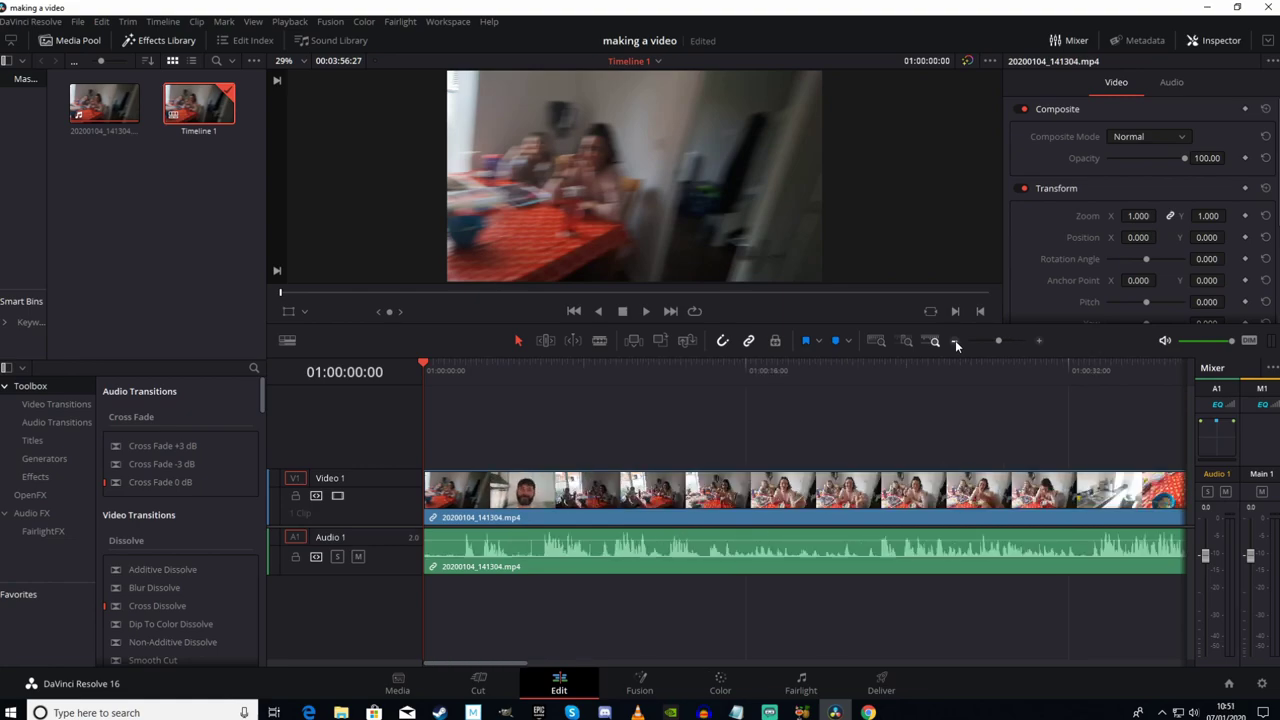
click(957, 341)
click(957, 341)
click(957, 341)
click(957, 341)
drag(978, 342, 1005, 344)
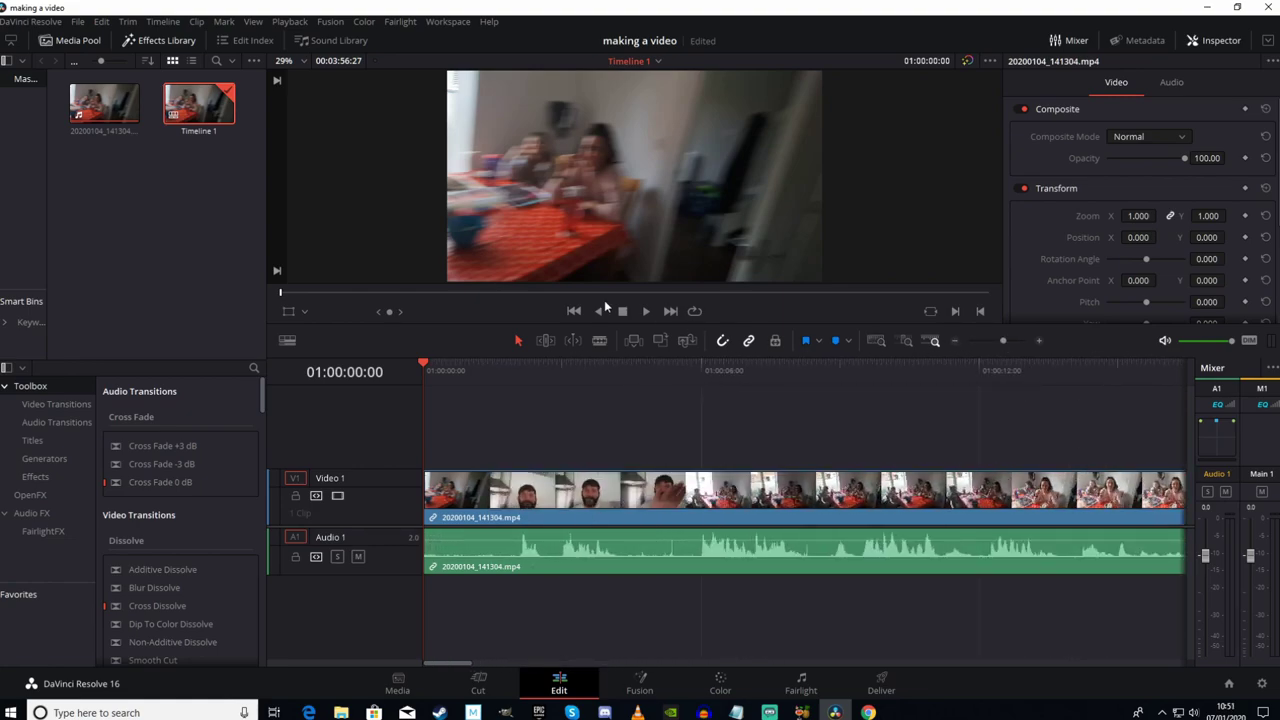
click(645, 311)
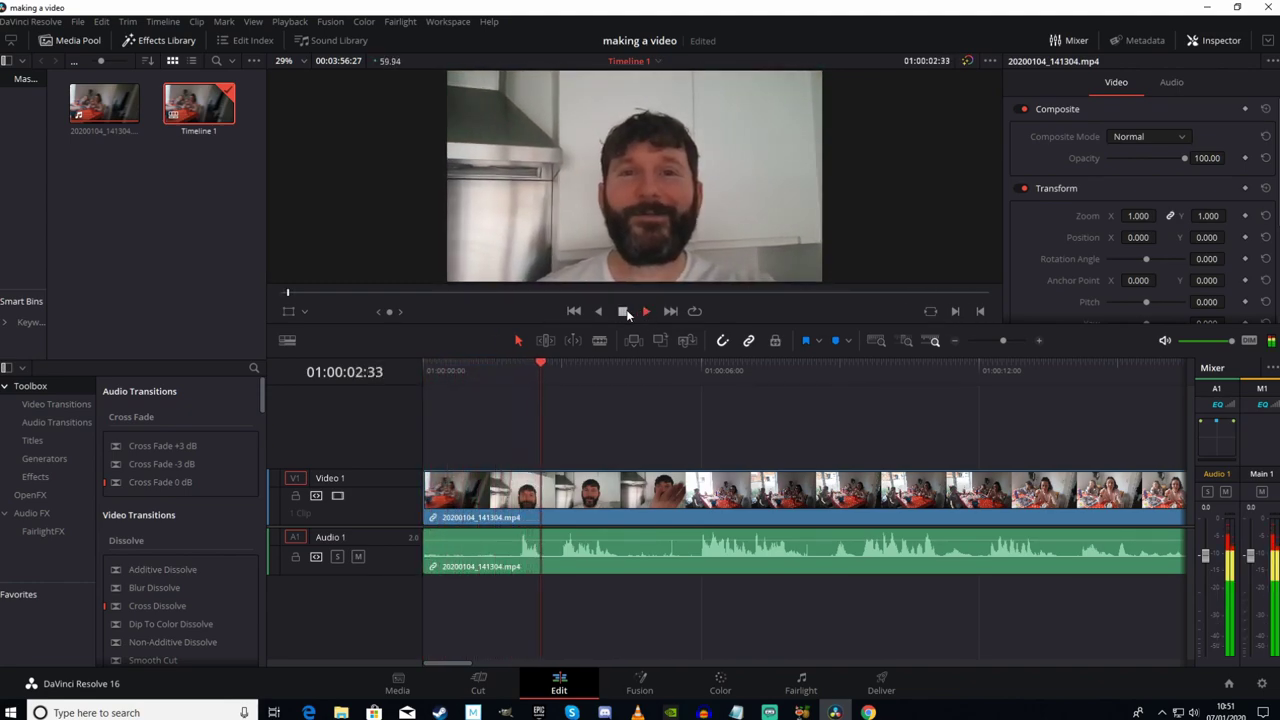
Stop playback and scrub to park the playhead at 01:00:01:06, where the shaky opening ends.
click(623, 312)
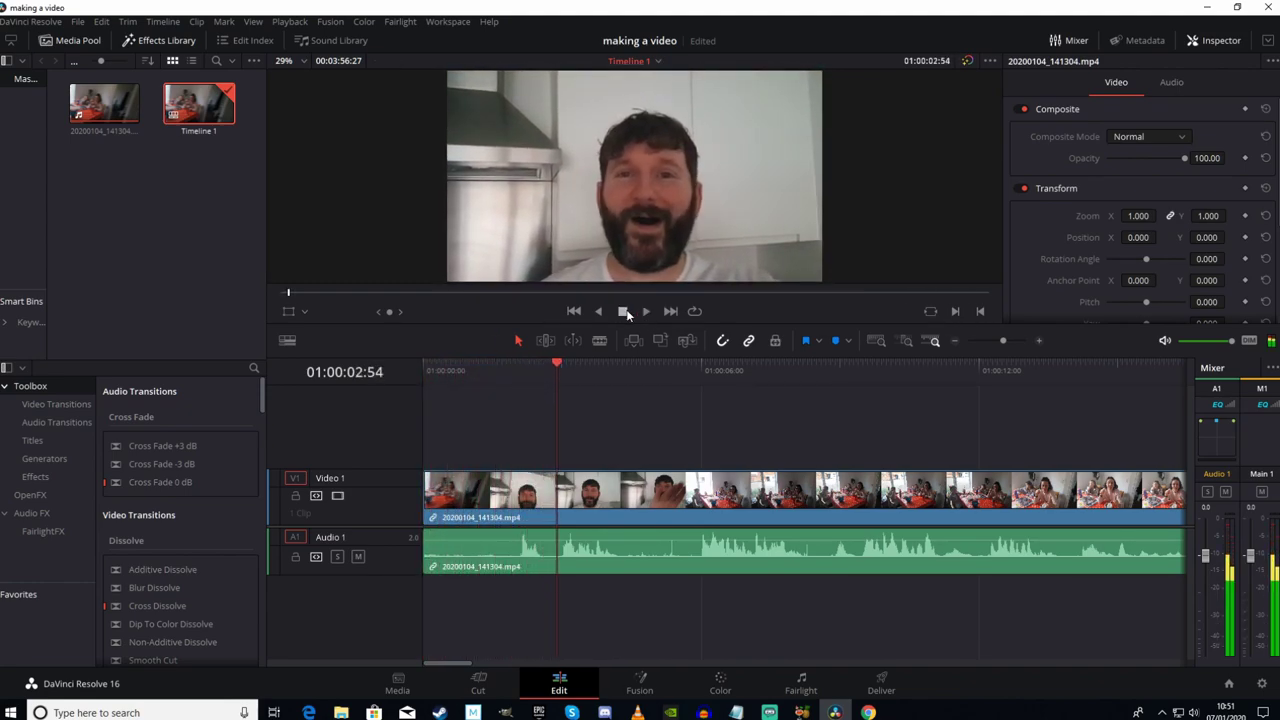
click(557, 366)
click(555, 366)
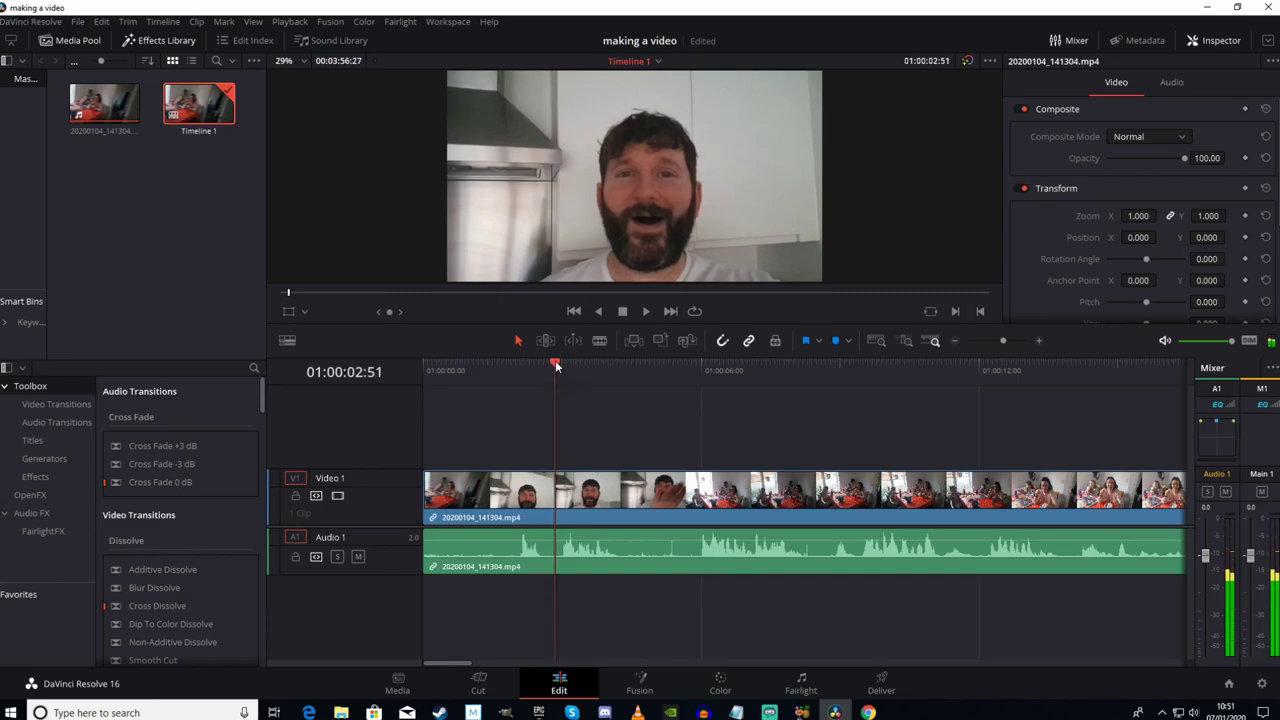
drag(556, 366, 520, 385)
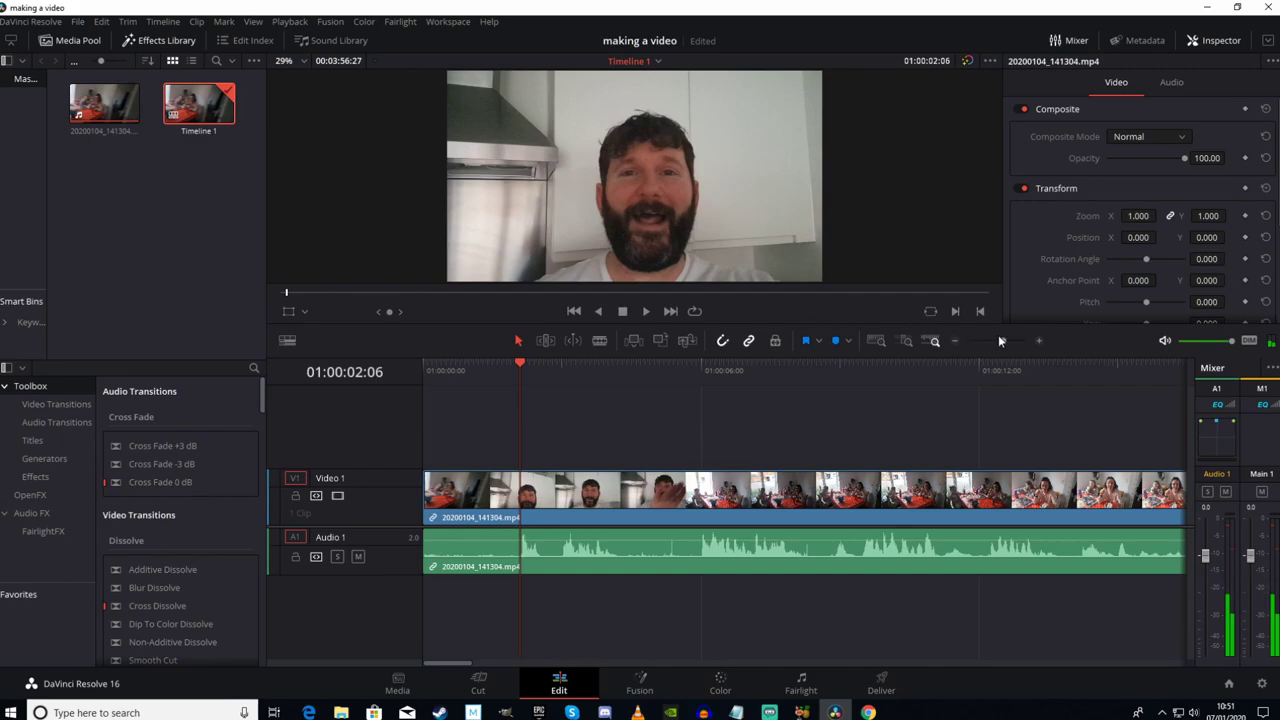
drag(1002, 341, 1018, 342)
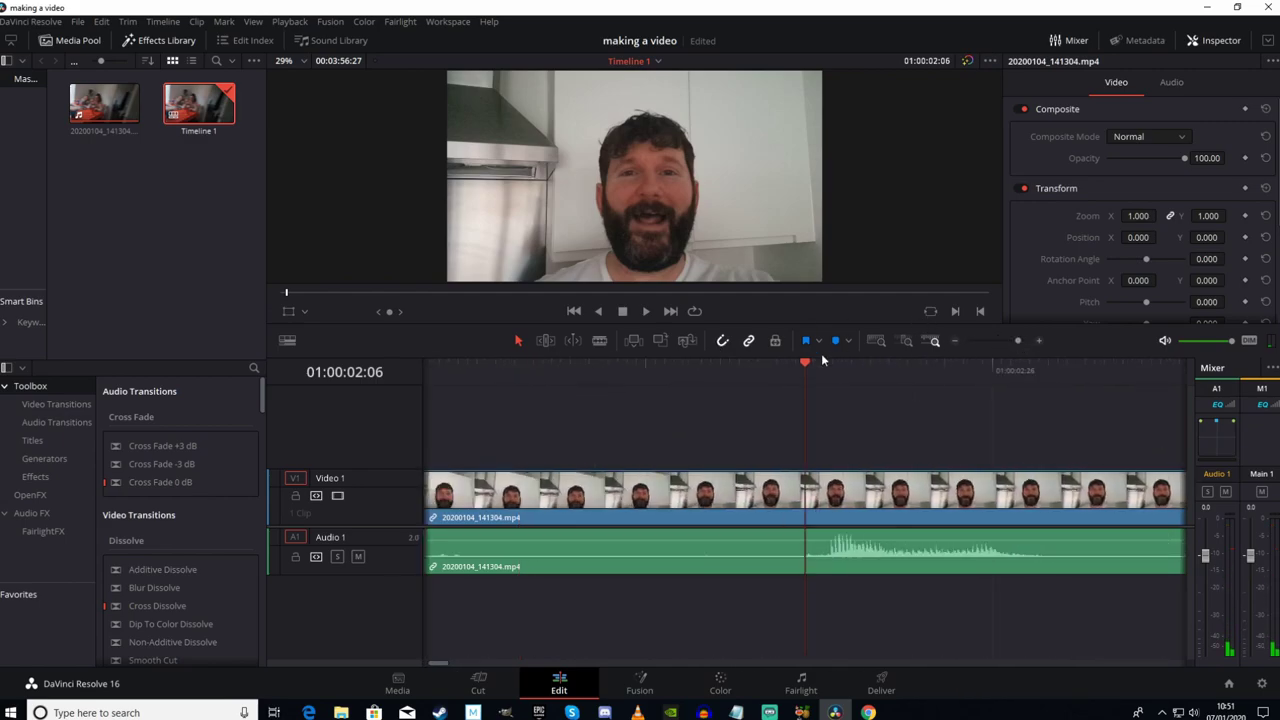
mouse_move(808, 364)
mouse_down()
mouse_move(822, 361)
mouse_move(802, 368)
mouse_up()
drag(804, 361, 1036, 402)
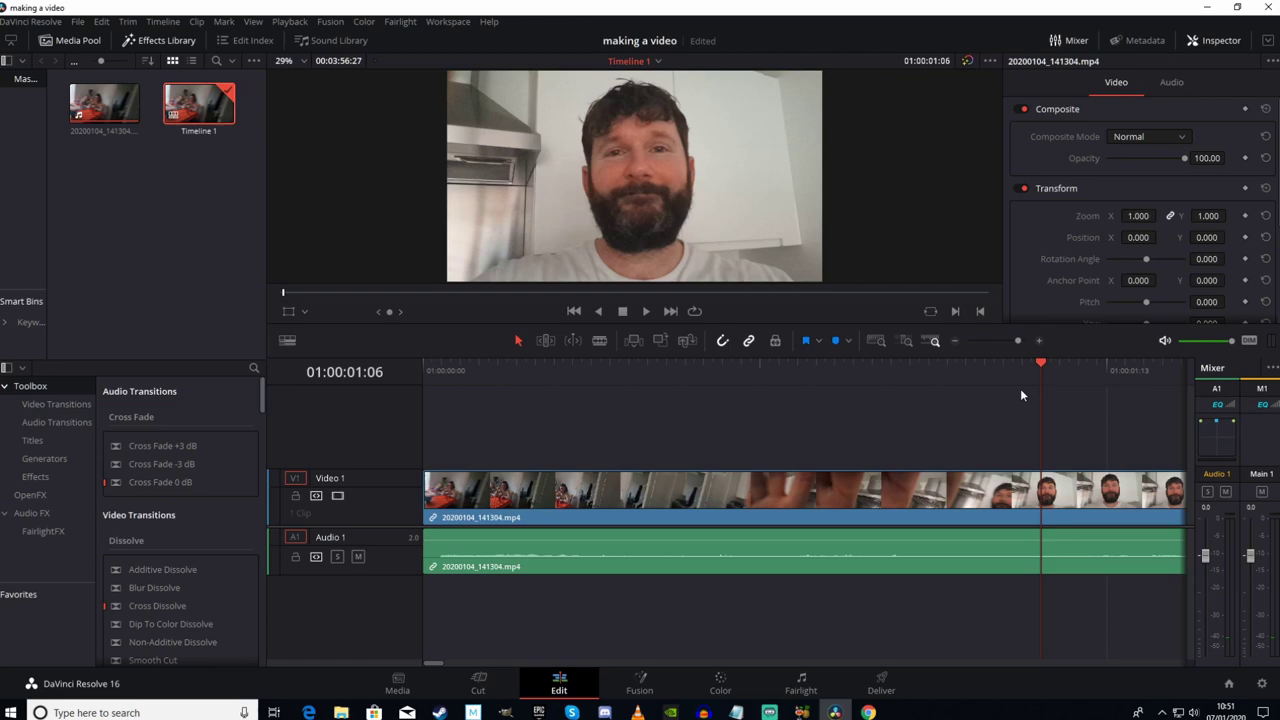
Split the clip at the playhead and ripple delete the shaky first piece.
key(ctrl+b)
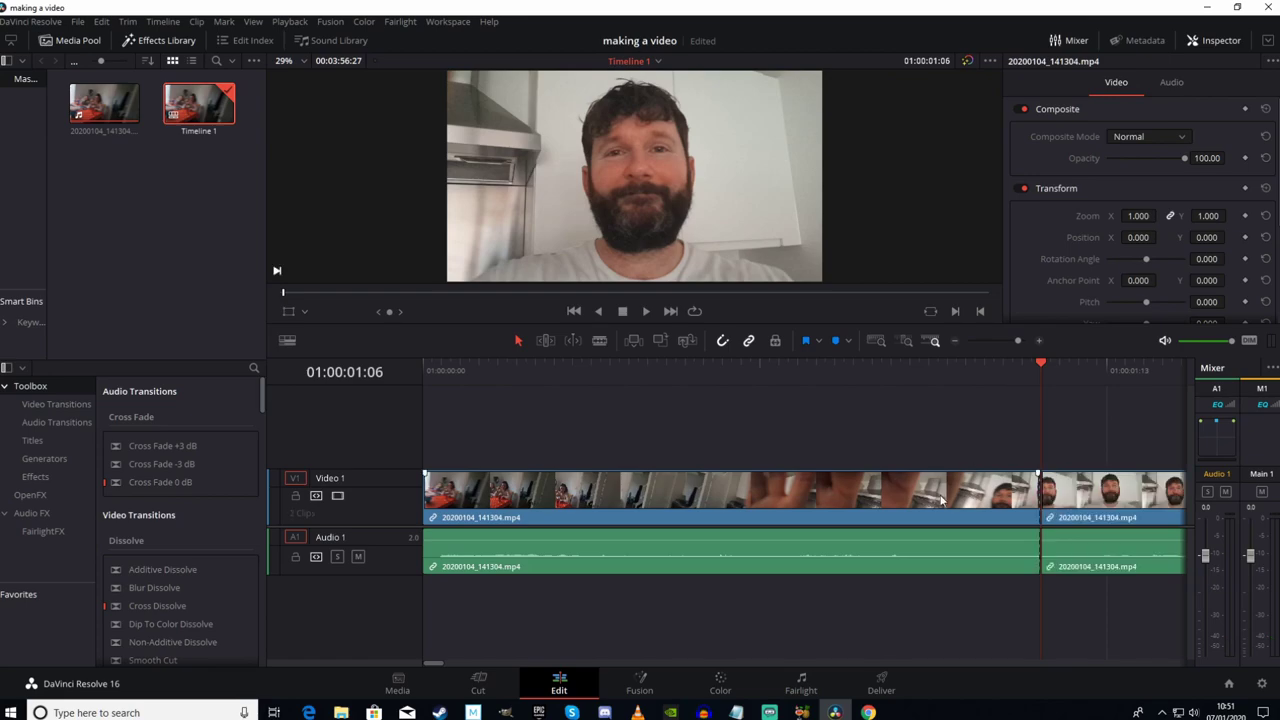
right_click(705, 490)
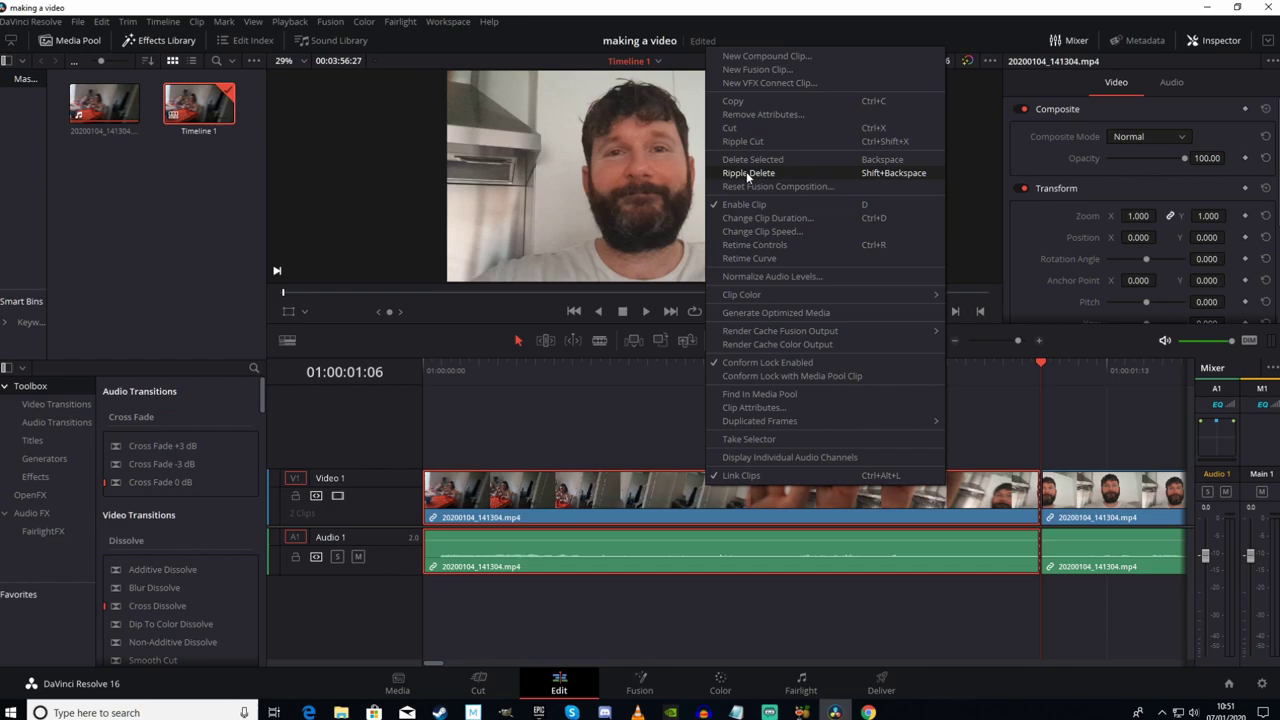
click(748, 174)
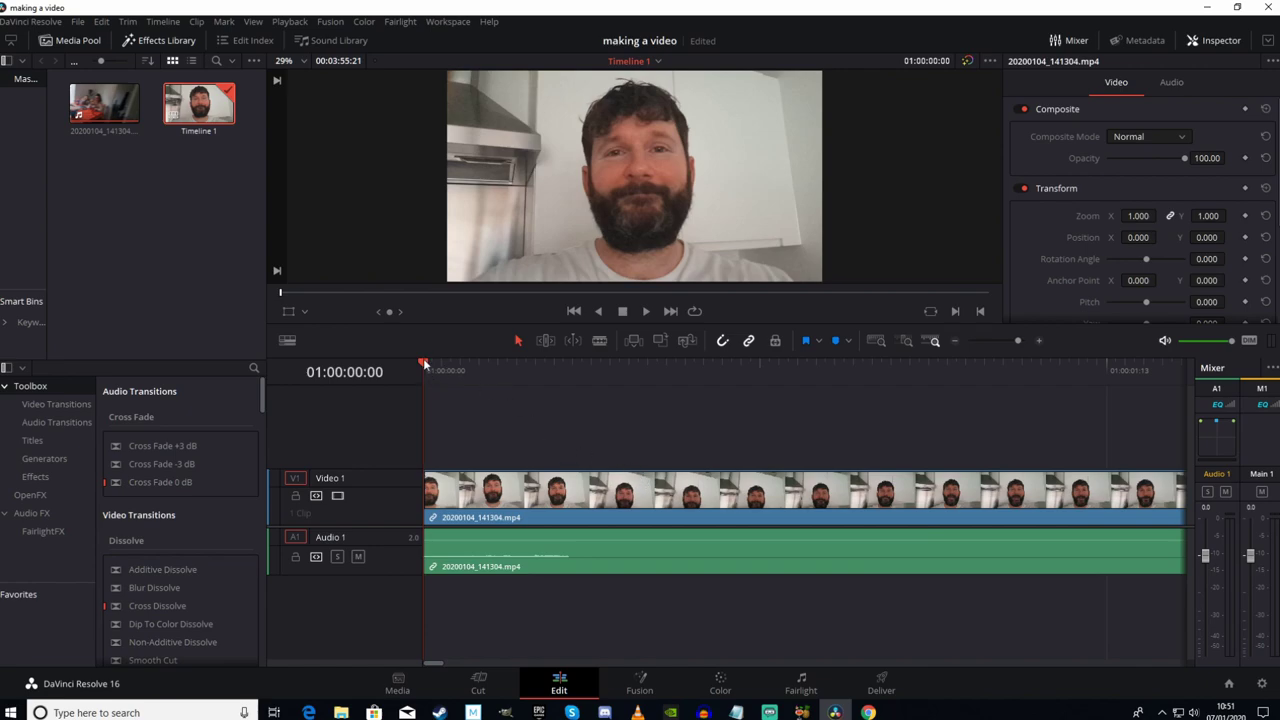
Play back the shortened timeline, stop, and return to the timeline start.
click(646, 312)
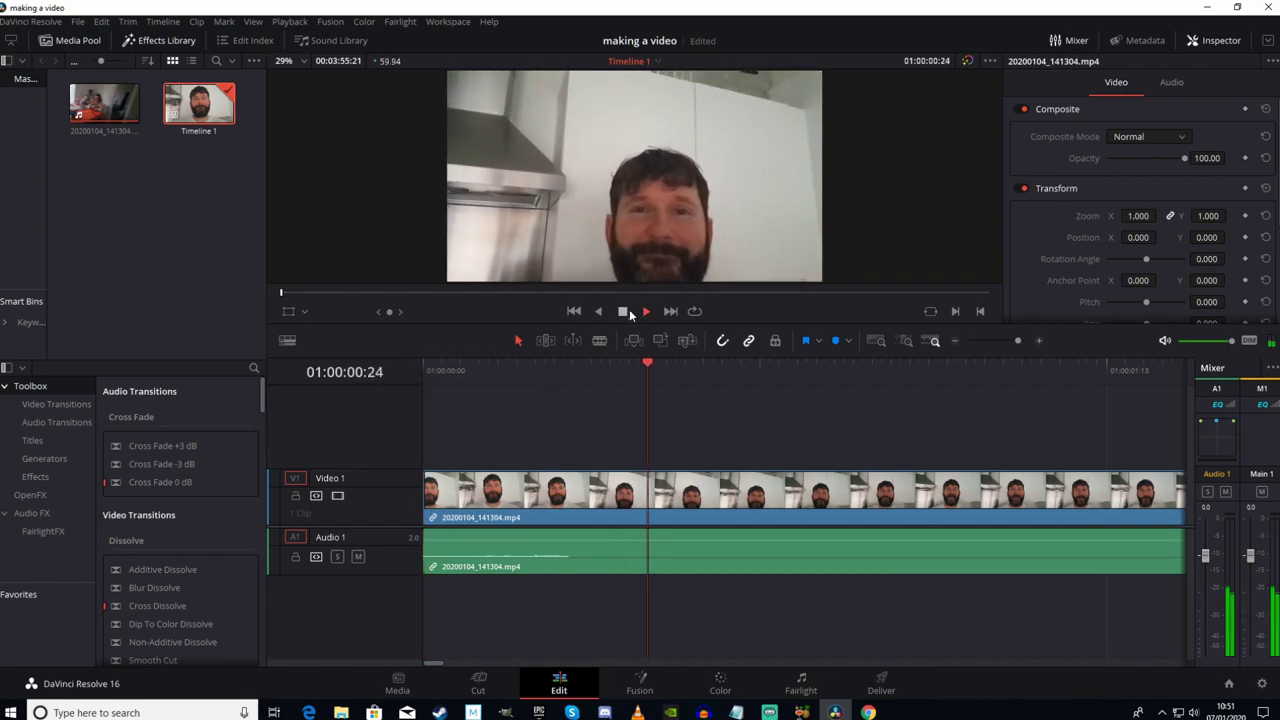
click(628, 311)
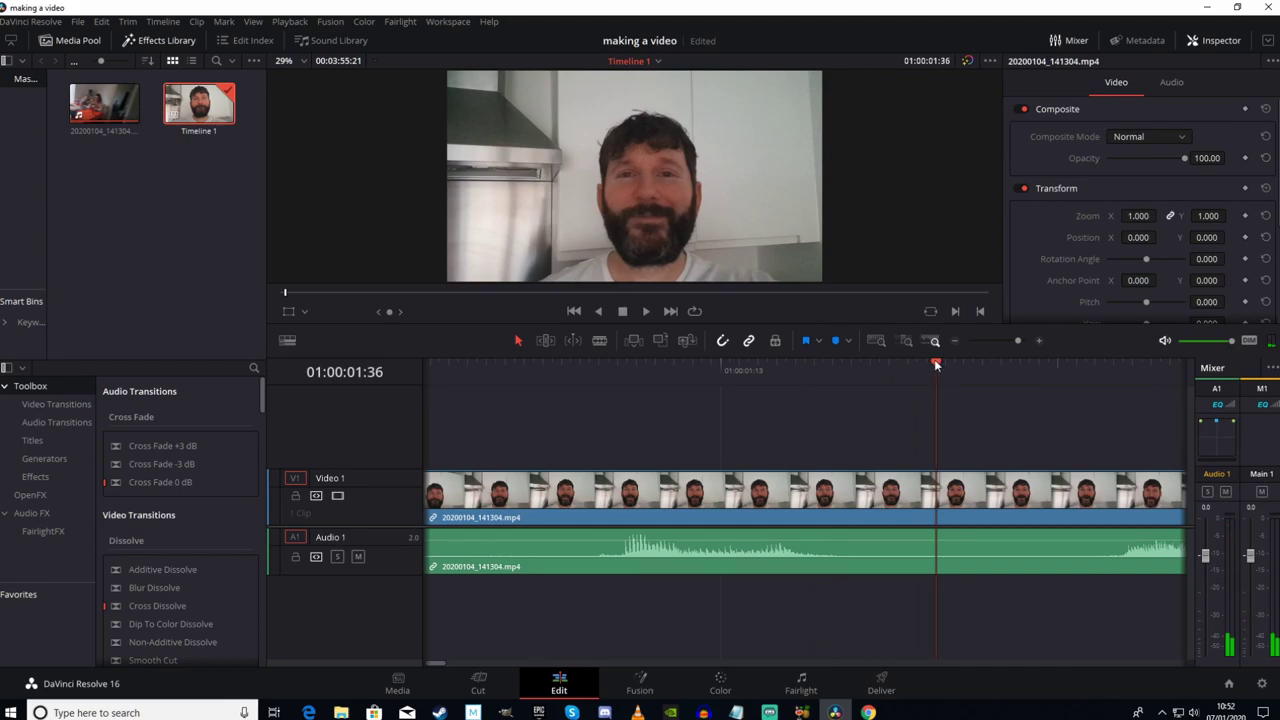
key(Home)
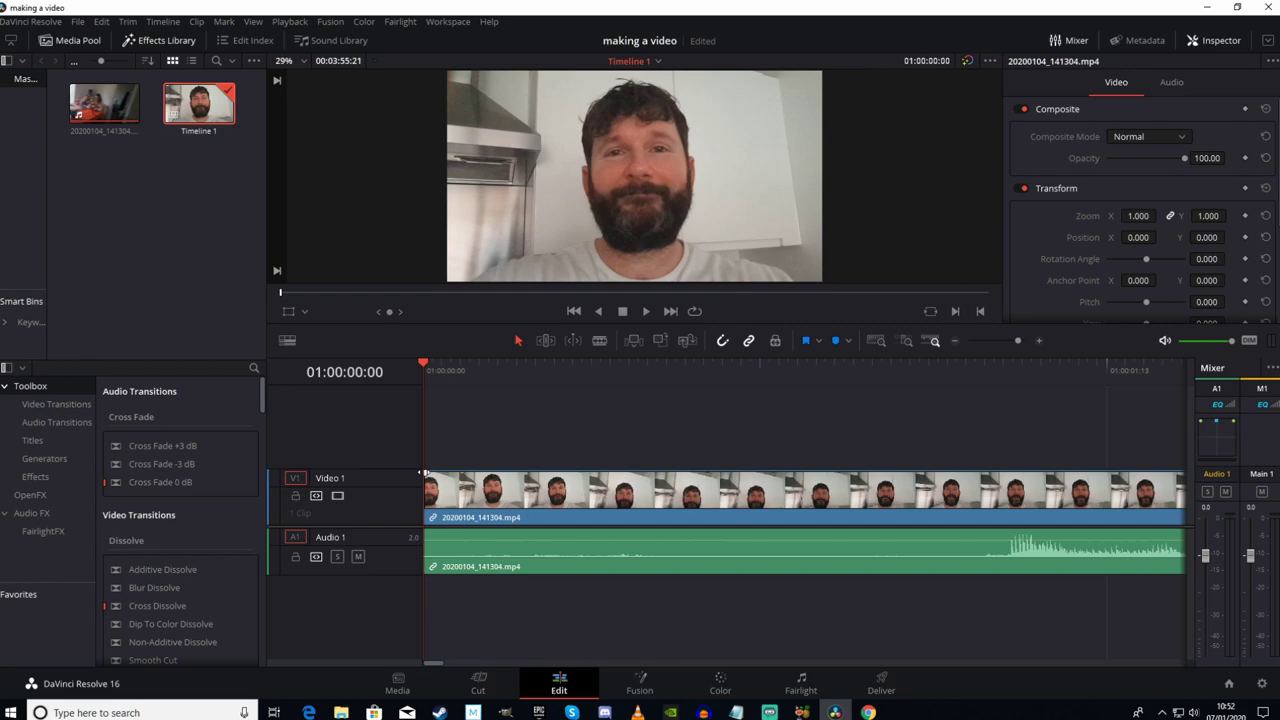
Try trimming the clip's left edge, keep the viewer at Fit, and play to 01:00:04:50.
drag(424, 472, 995, 480)
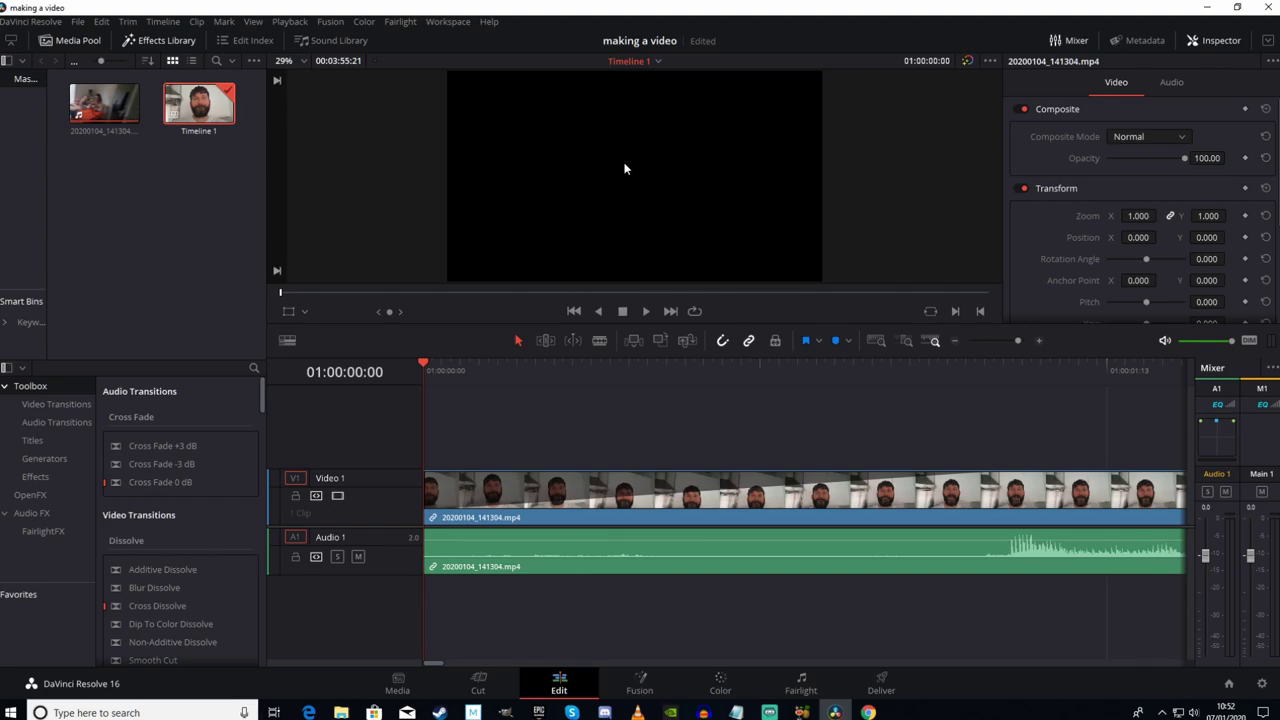
click(304, 61)
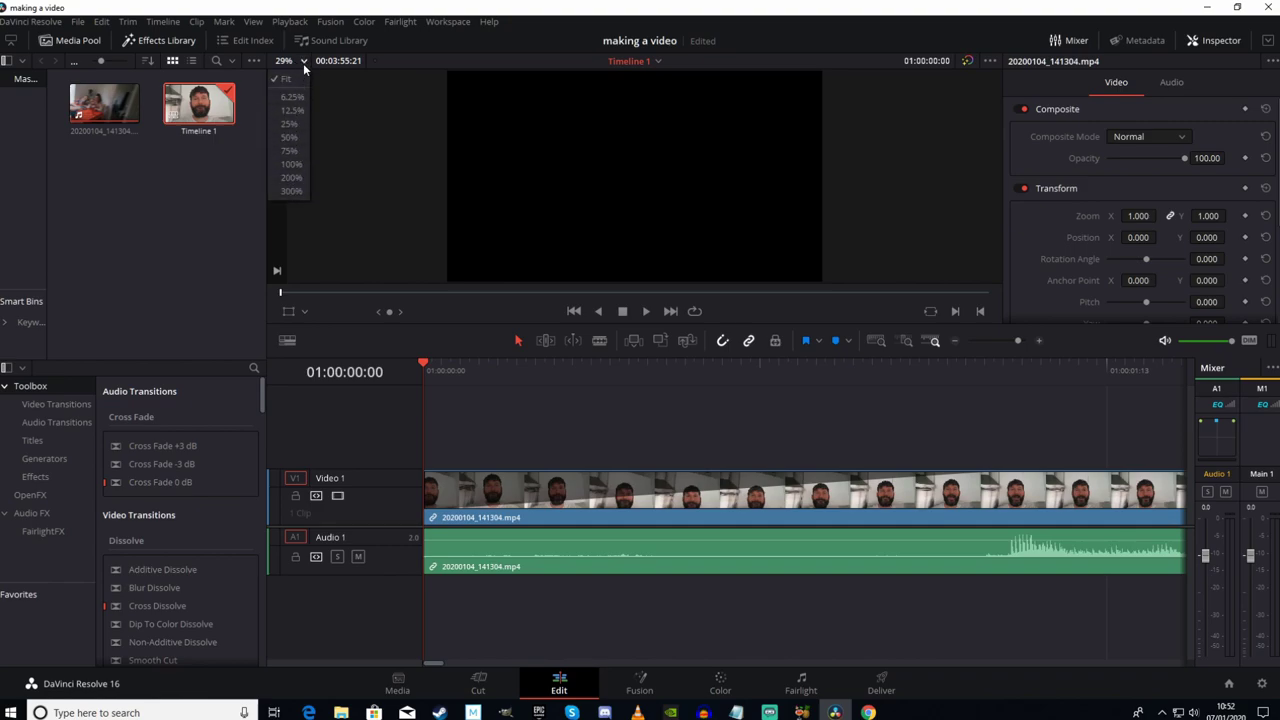
click(303, 77)
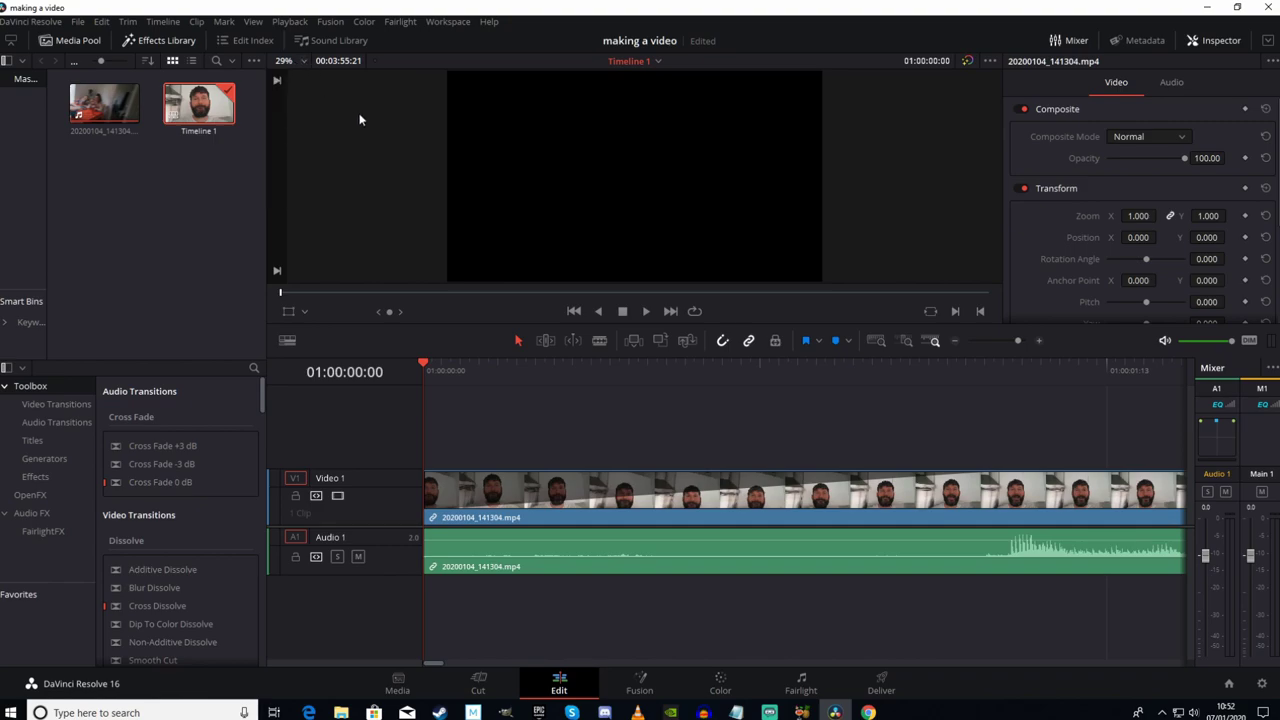
click(646, 311)
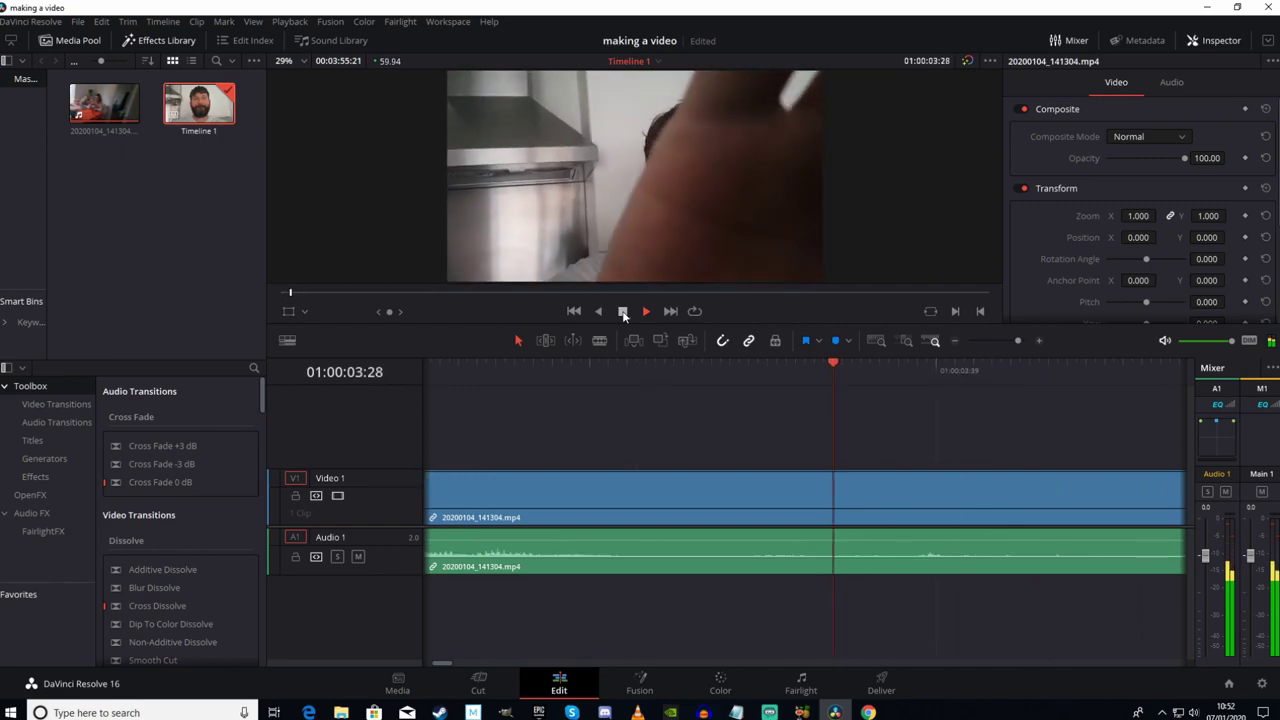
click(622, 311)
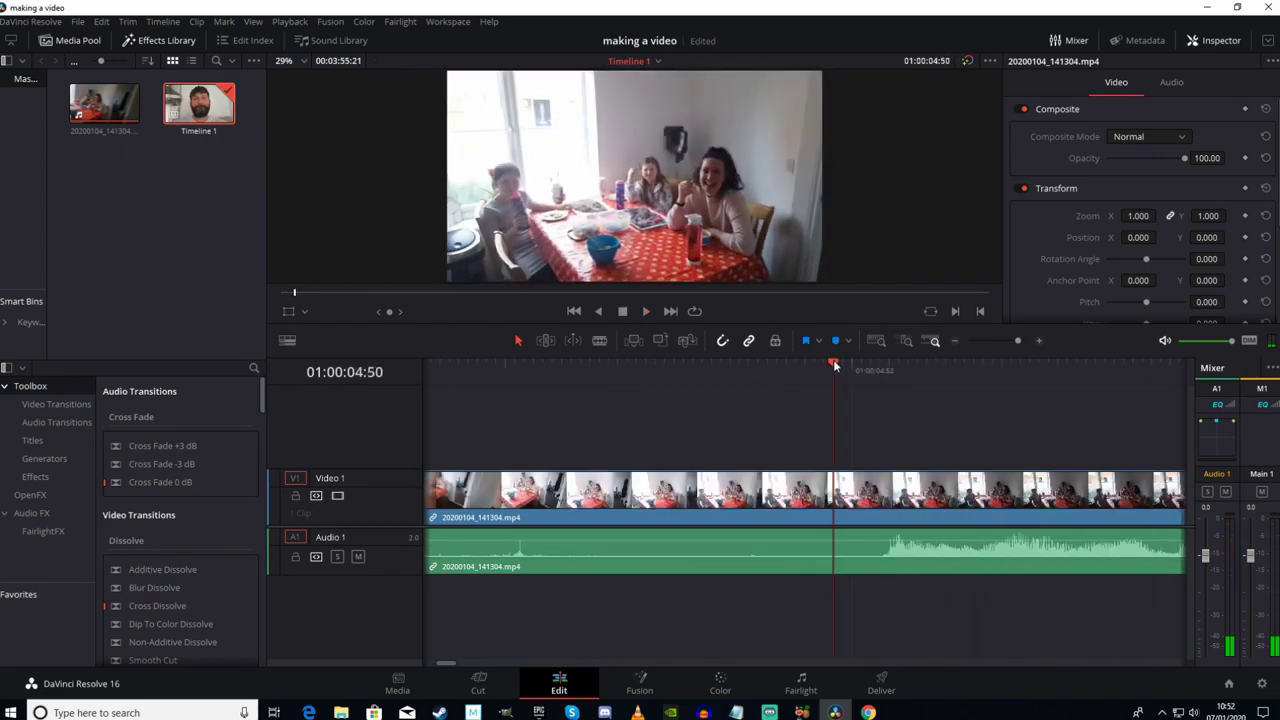
Split the clip at 01:00:03:04 and play from the cut to review it.
drag(1018, 341, 1012, 342)
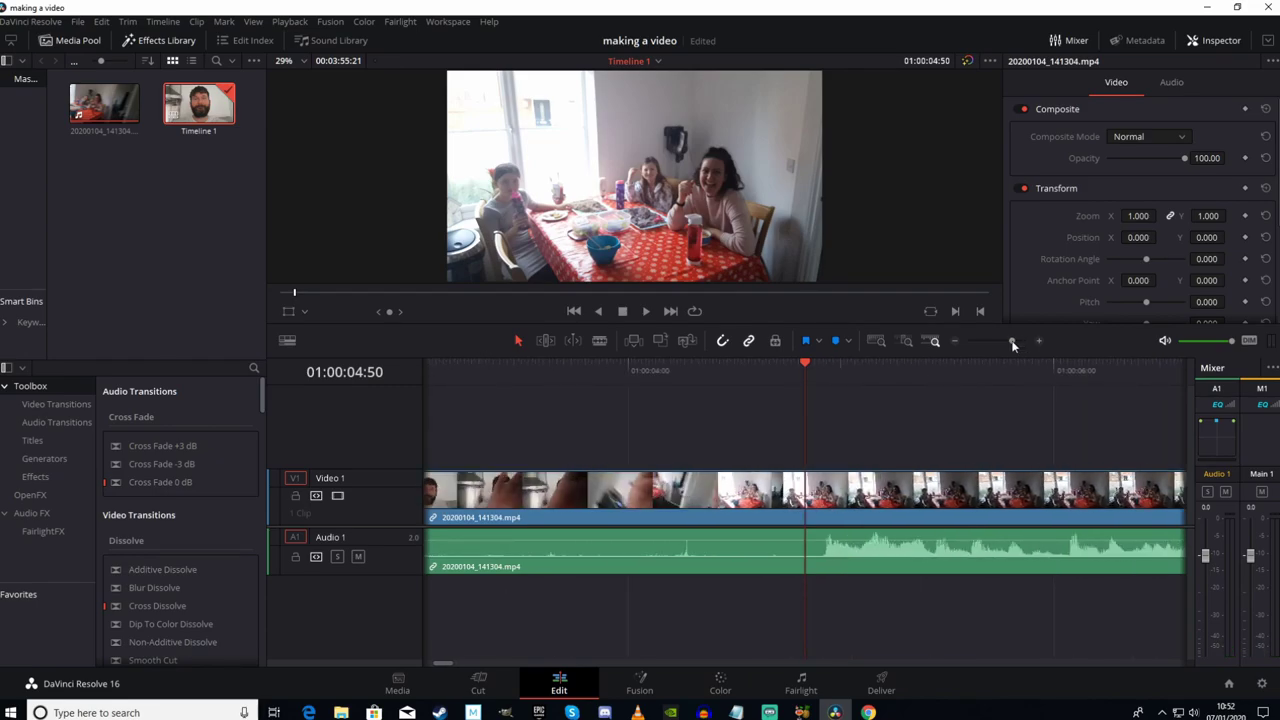
drag(797, 376, 894, 394)
key(ctrl+b)
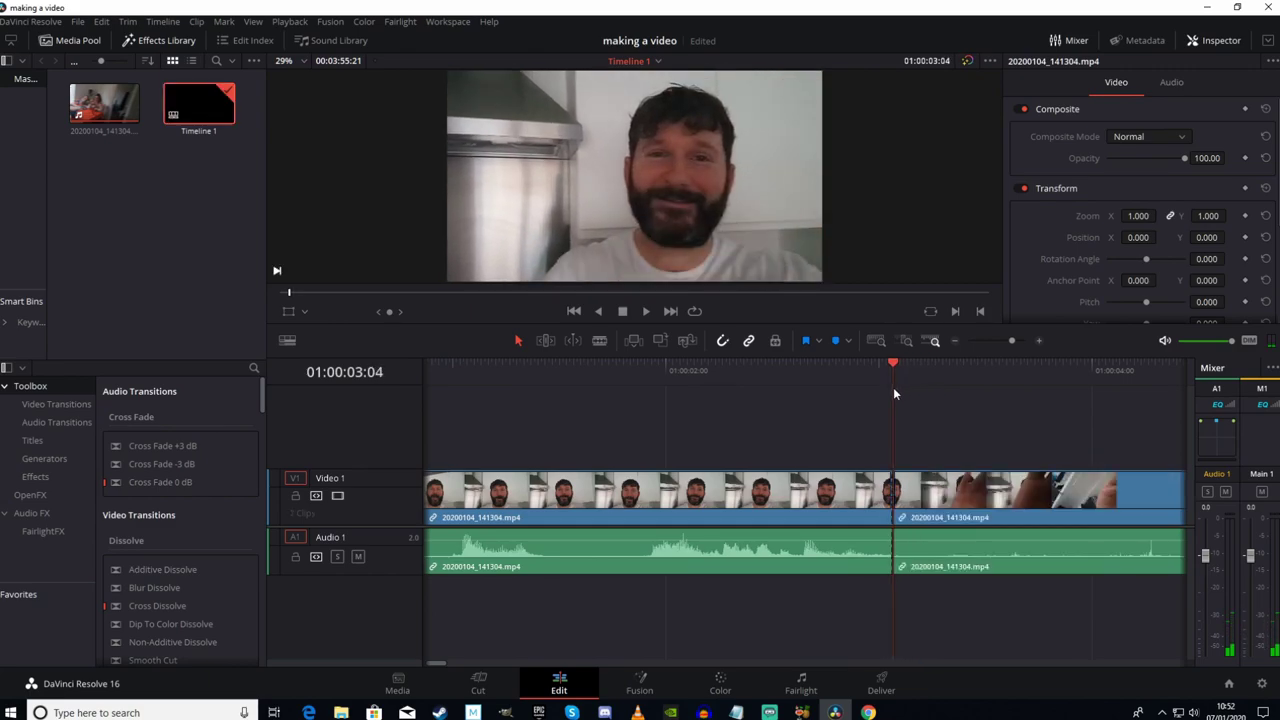
click(647, 311)
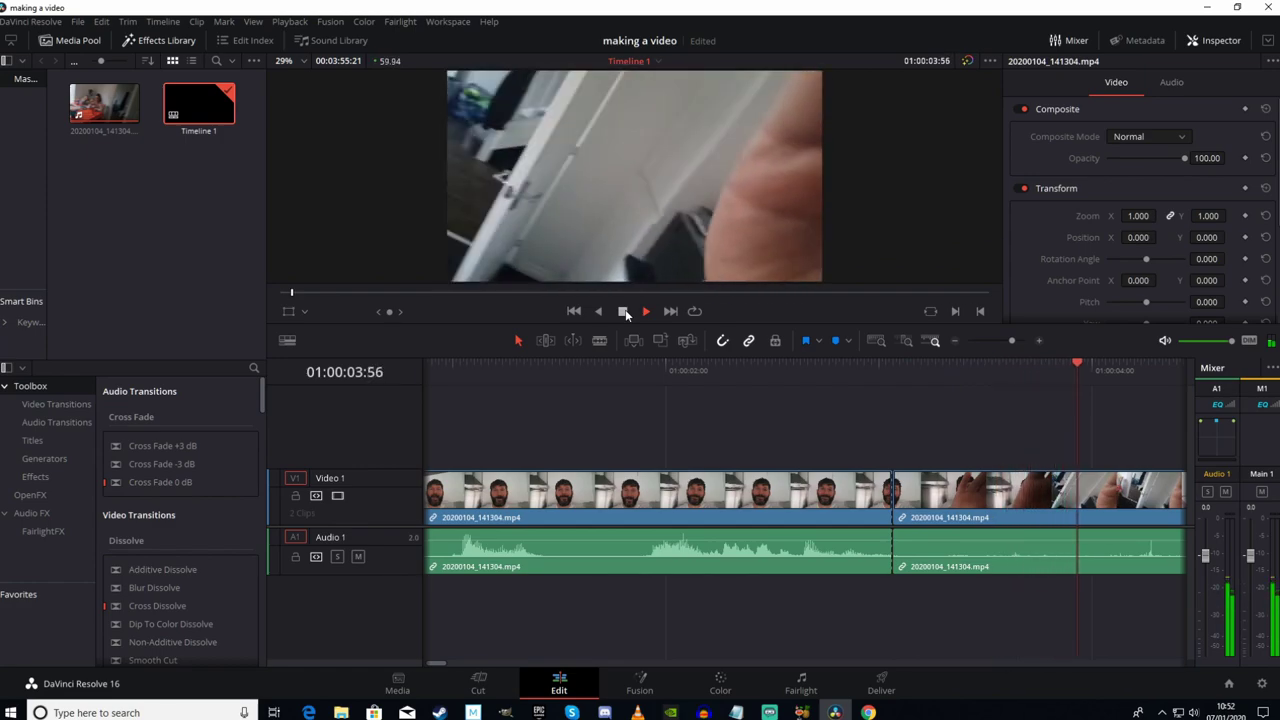
click(623, 311)
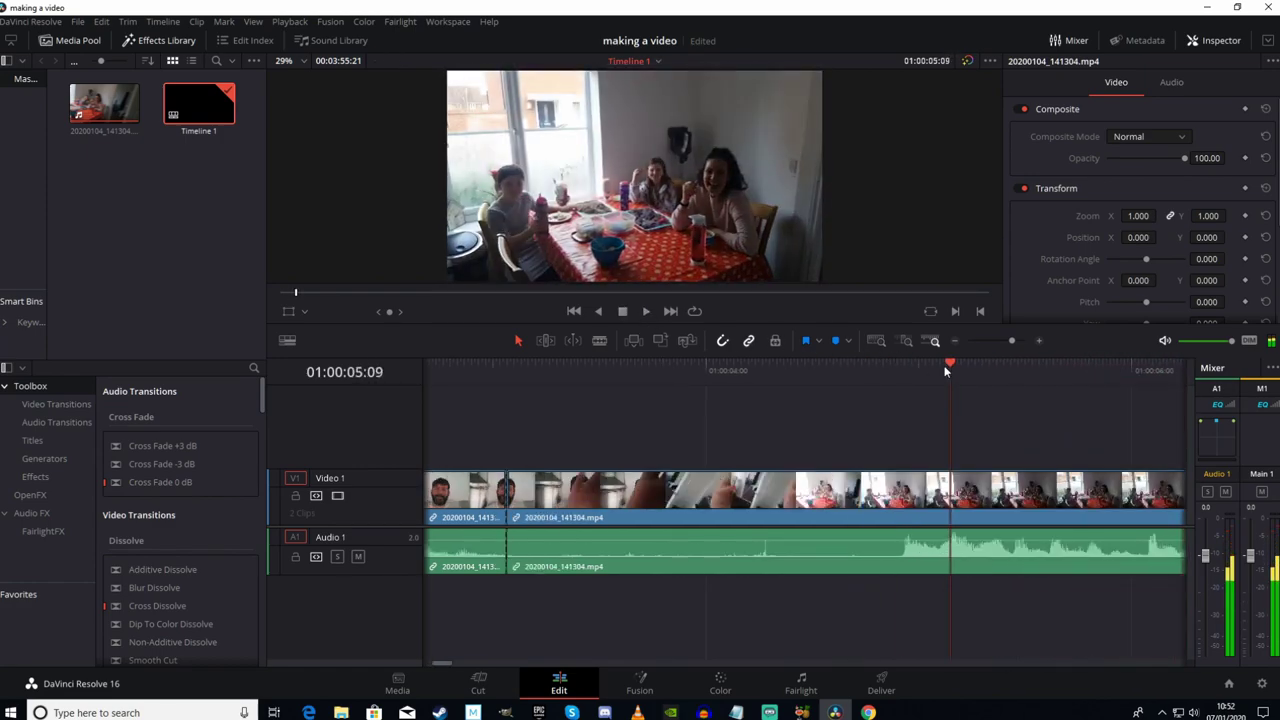
Split again at 01:00:04:38 and ripple delete the middle clip between the cuts.
click(900, 366)
drag(900, 366, 841, 368)
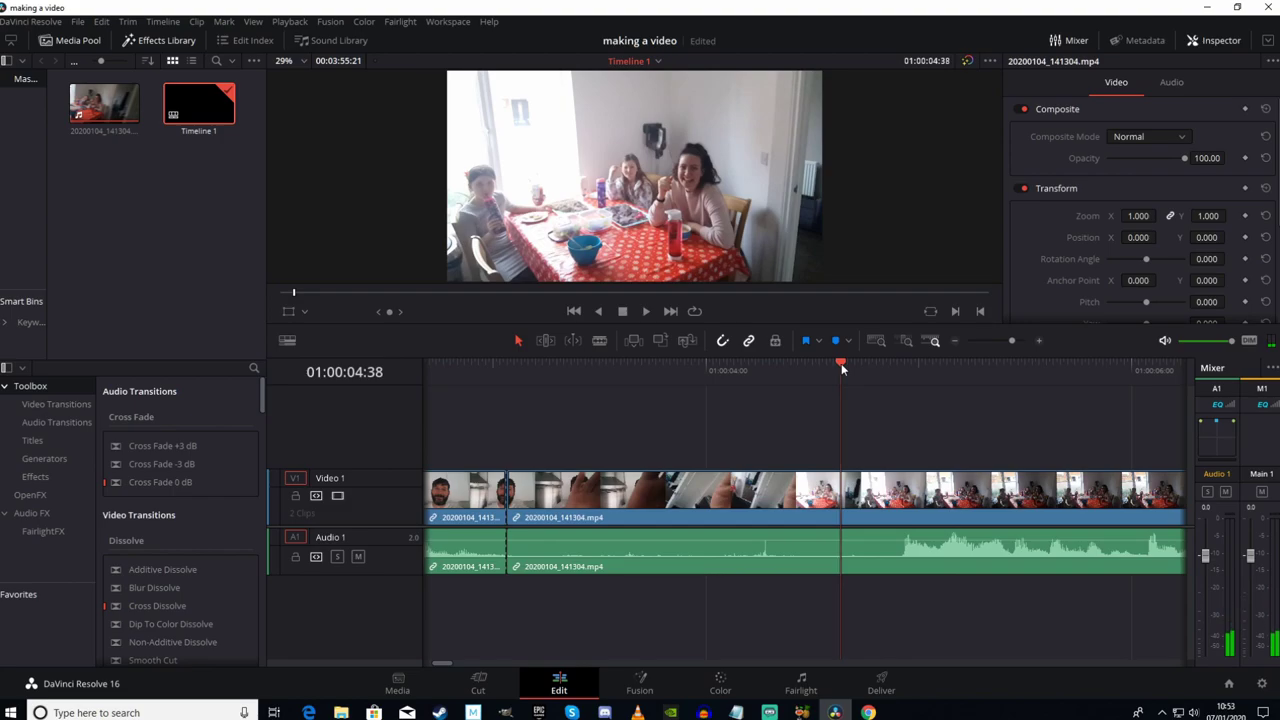
key(ctrl+b)
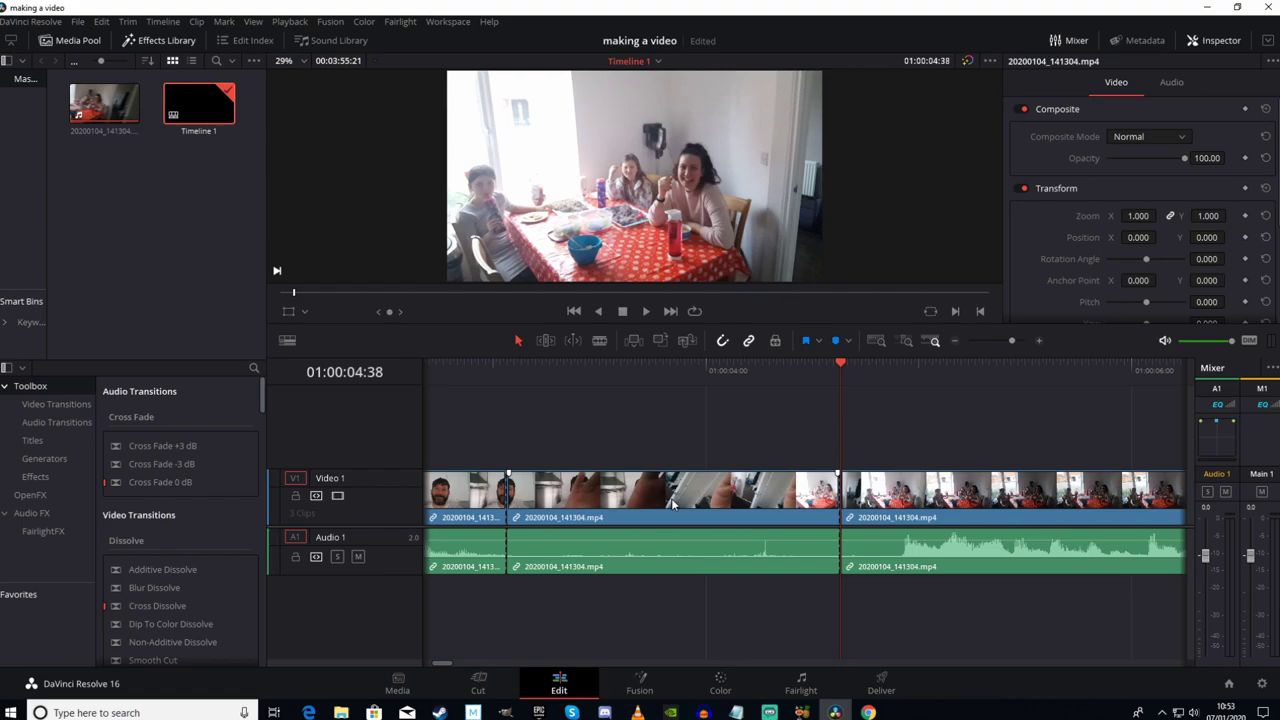
right_click(673, 505)
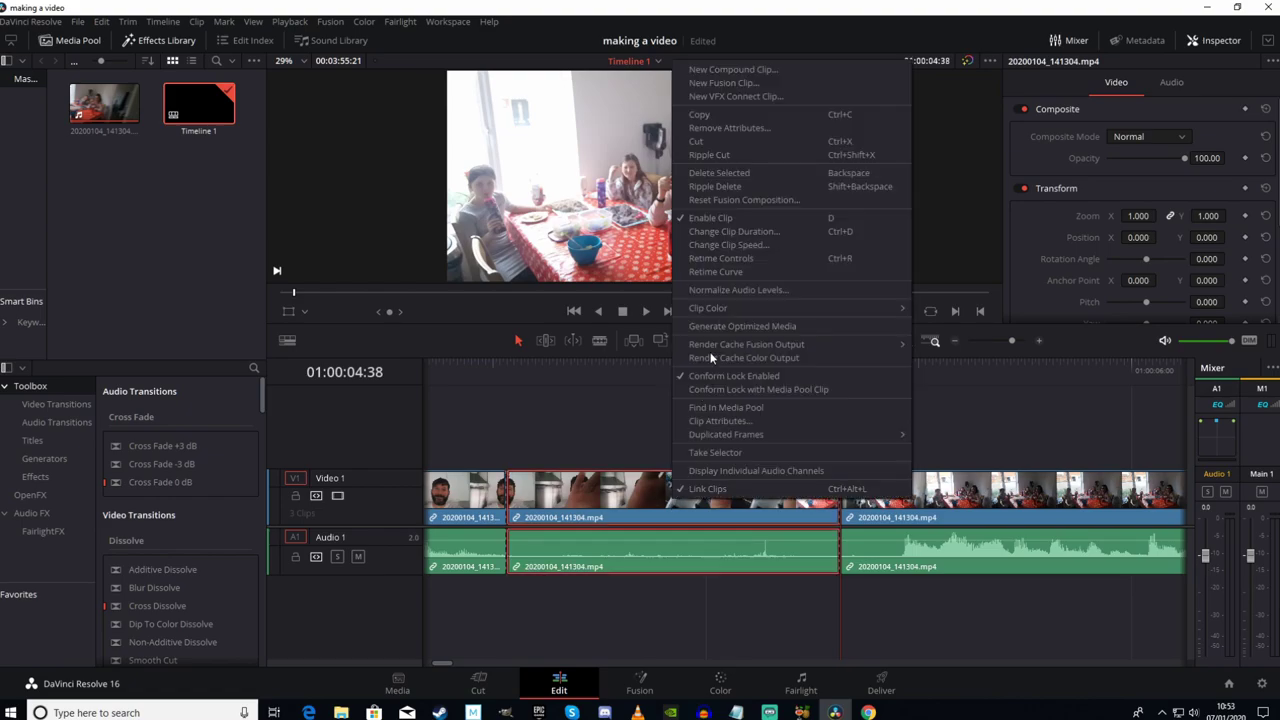
click(733, 188)
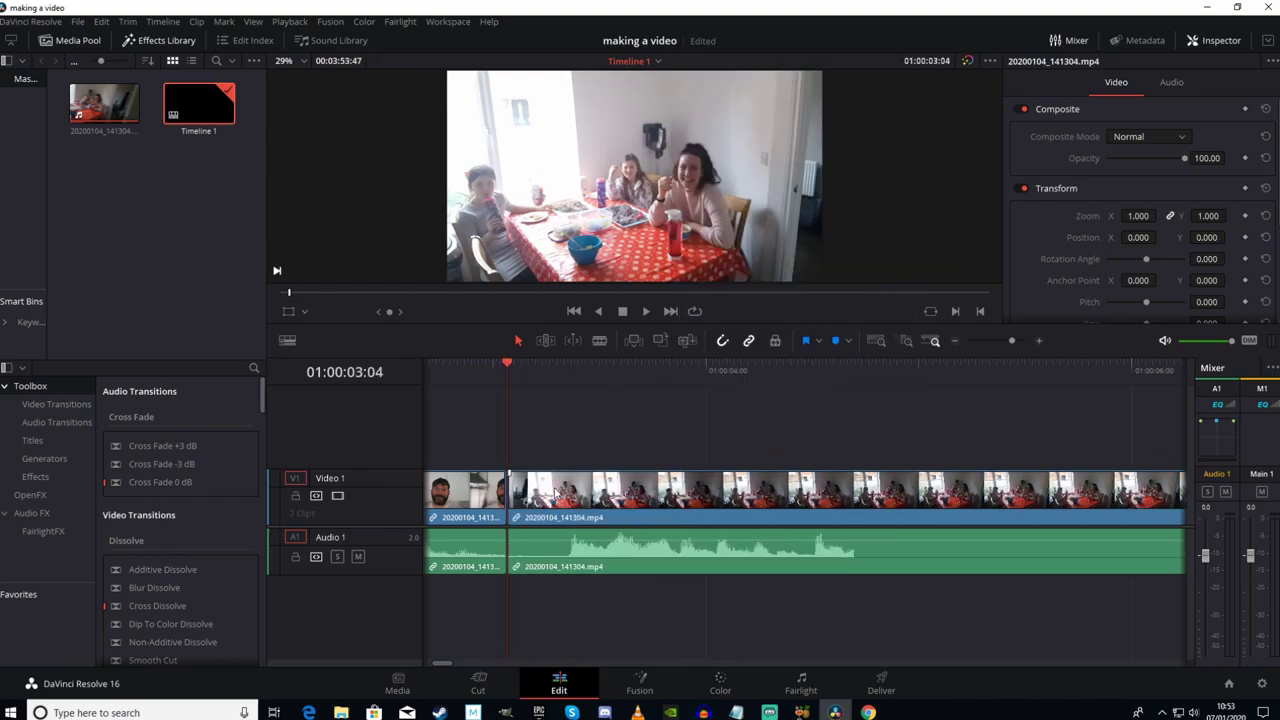
drag(511, 367, 458, 364)
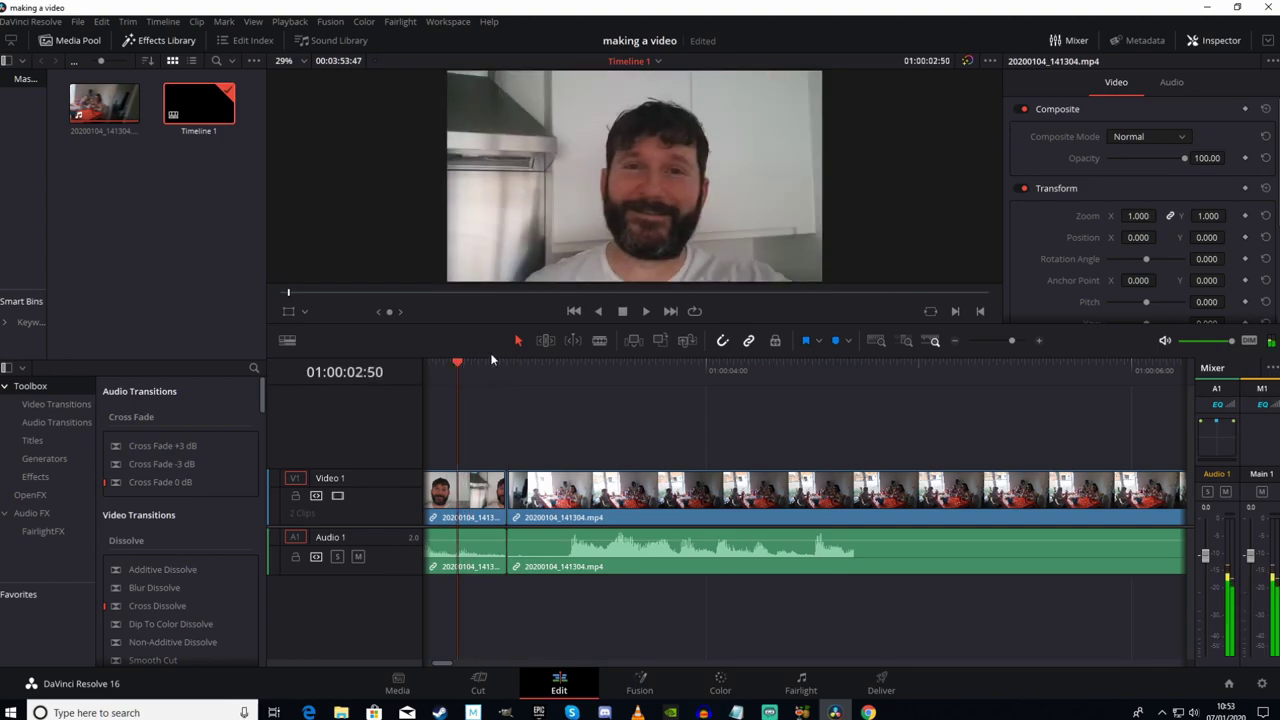
click(645, 310)
click(623, 311)
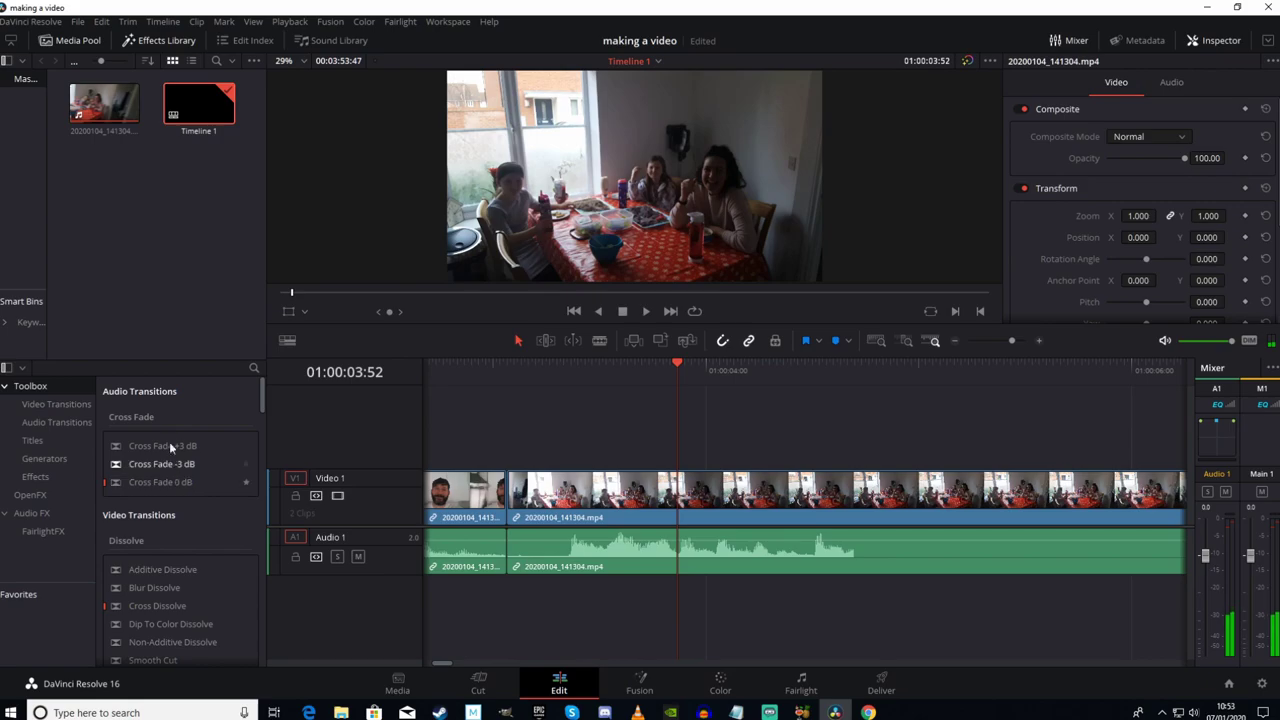
scroll(143, 575, down, 6)
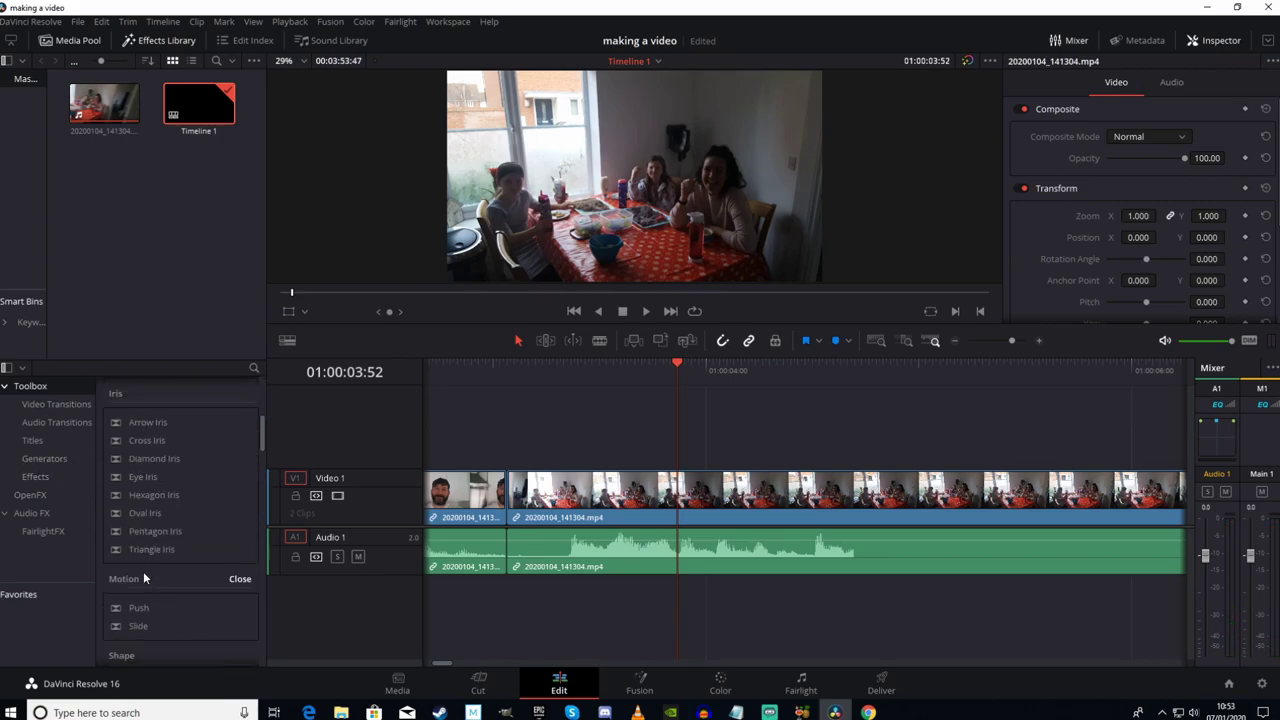
scroll(143, 571, up, 5)
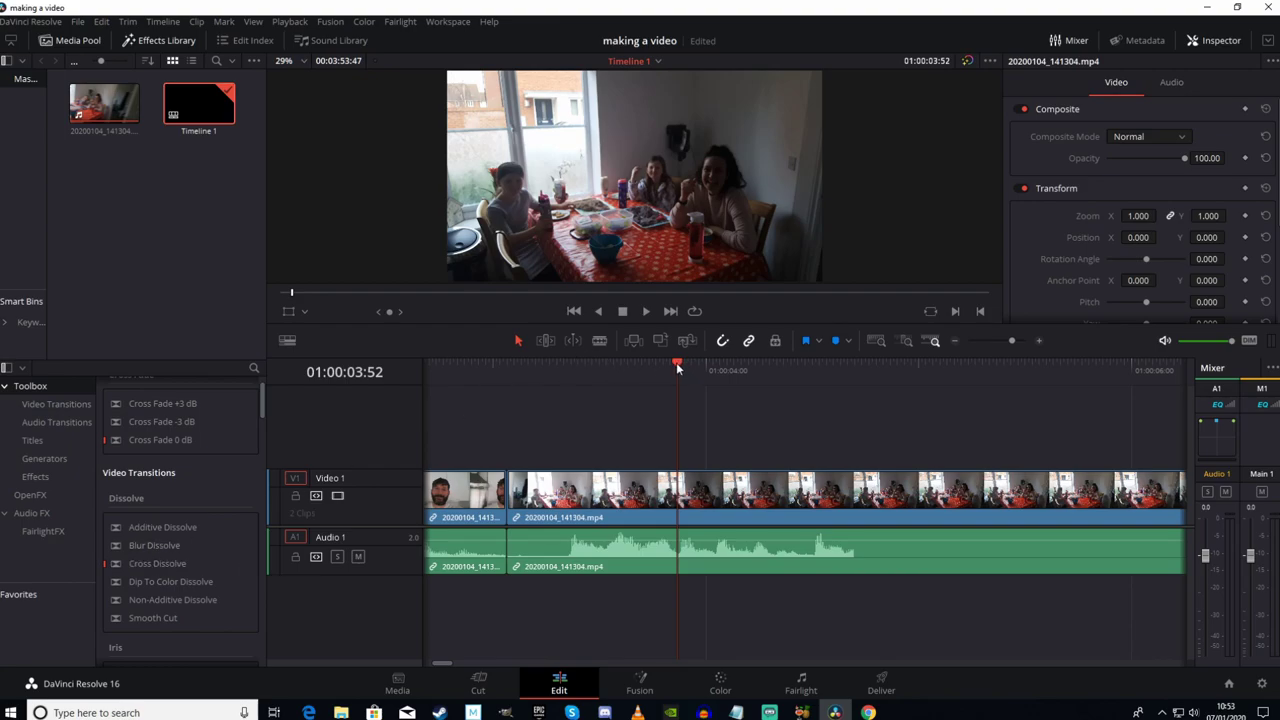
drag(677, 364, 596, 362)
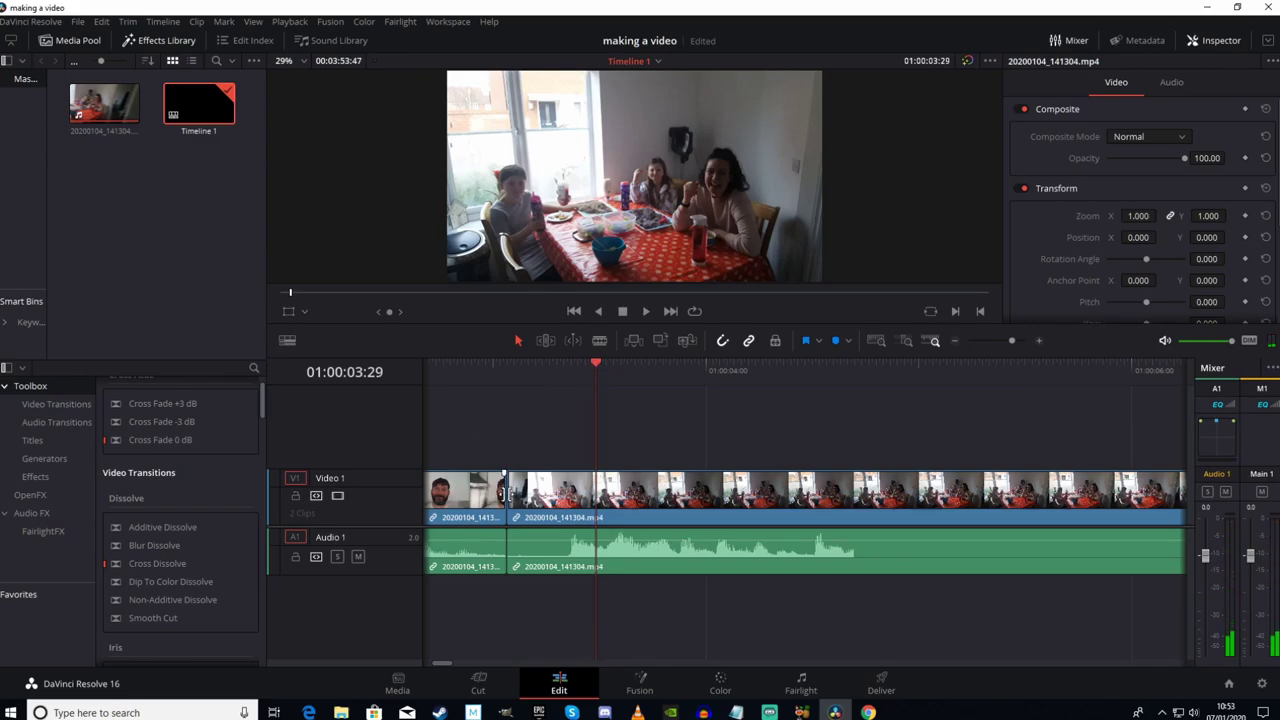
Add a 30-frame Cross Dissolve at the cut between the two clips and scrub through it.
right_click(507, 495)
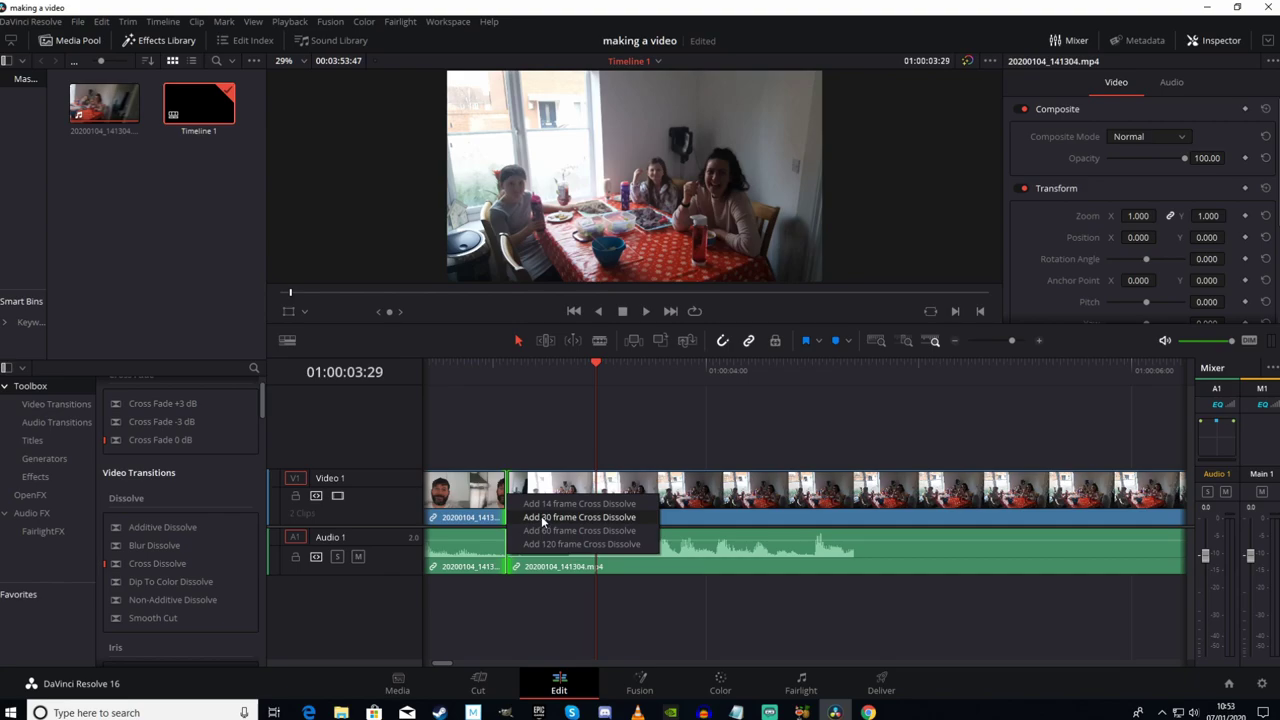
click(541, 515)
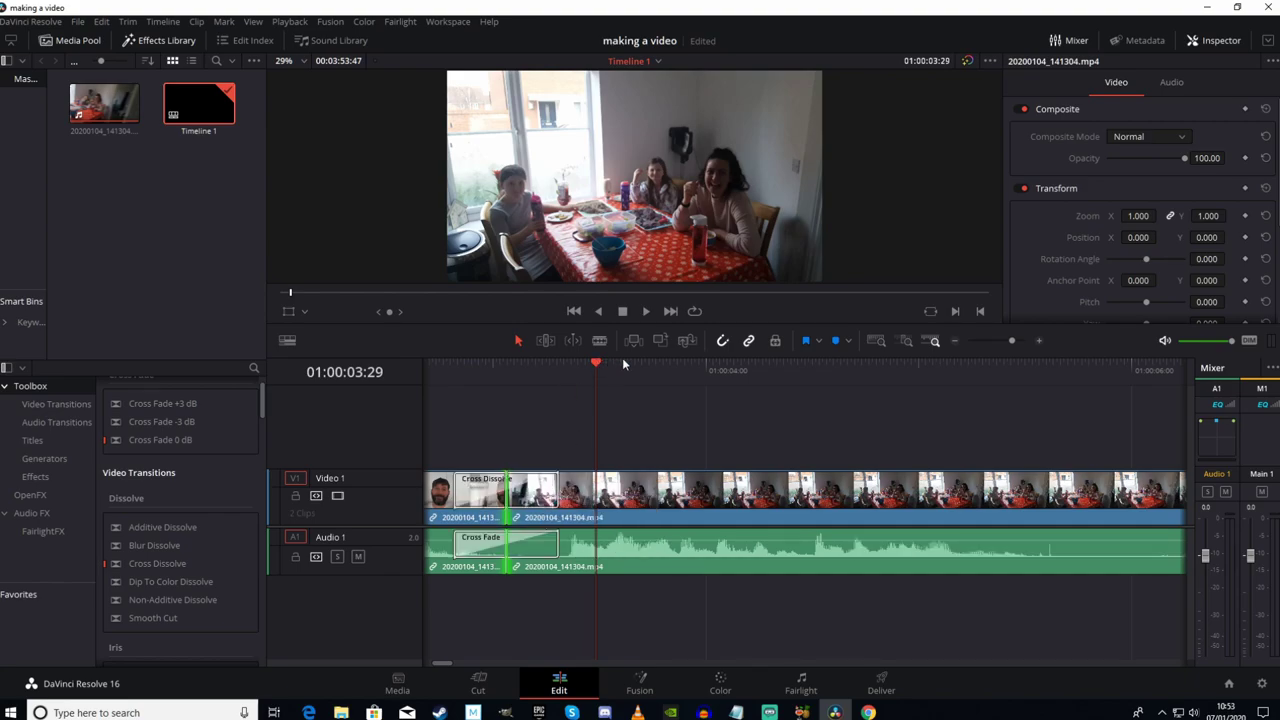
drag(1013, 344, 1003, 341)
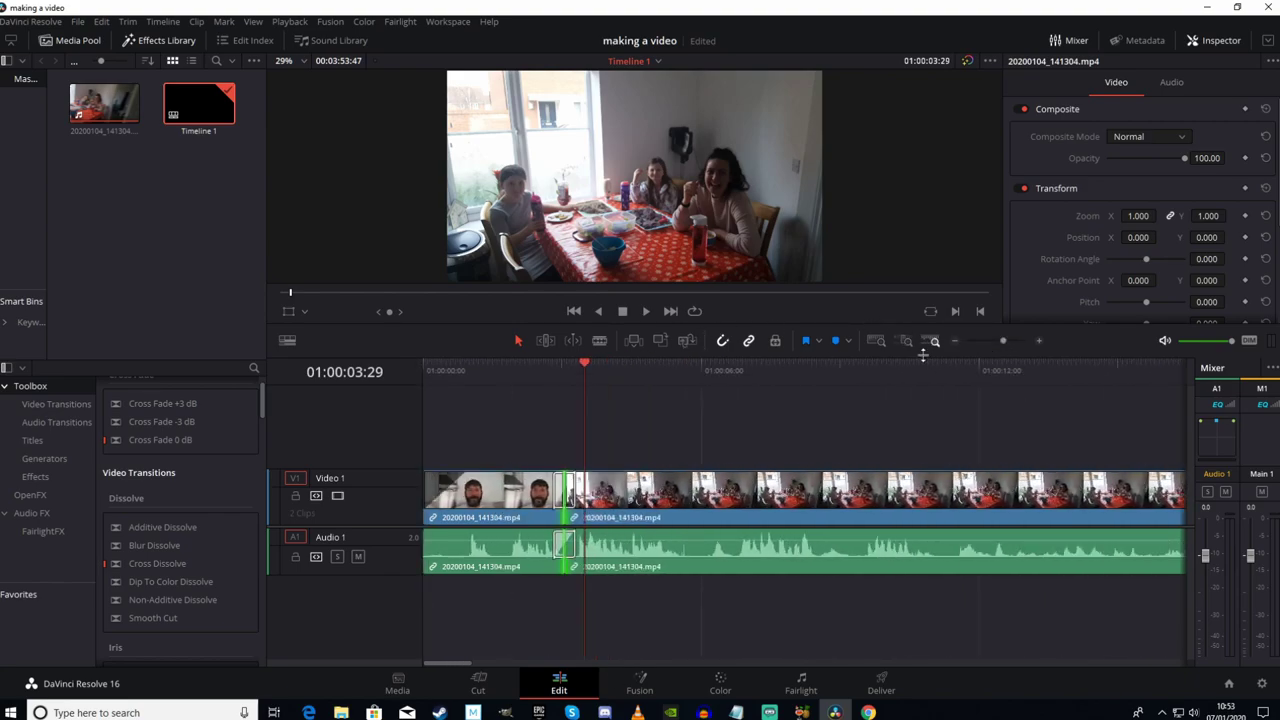
drag(581, 361, 520, 367)
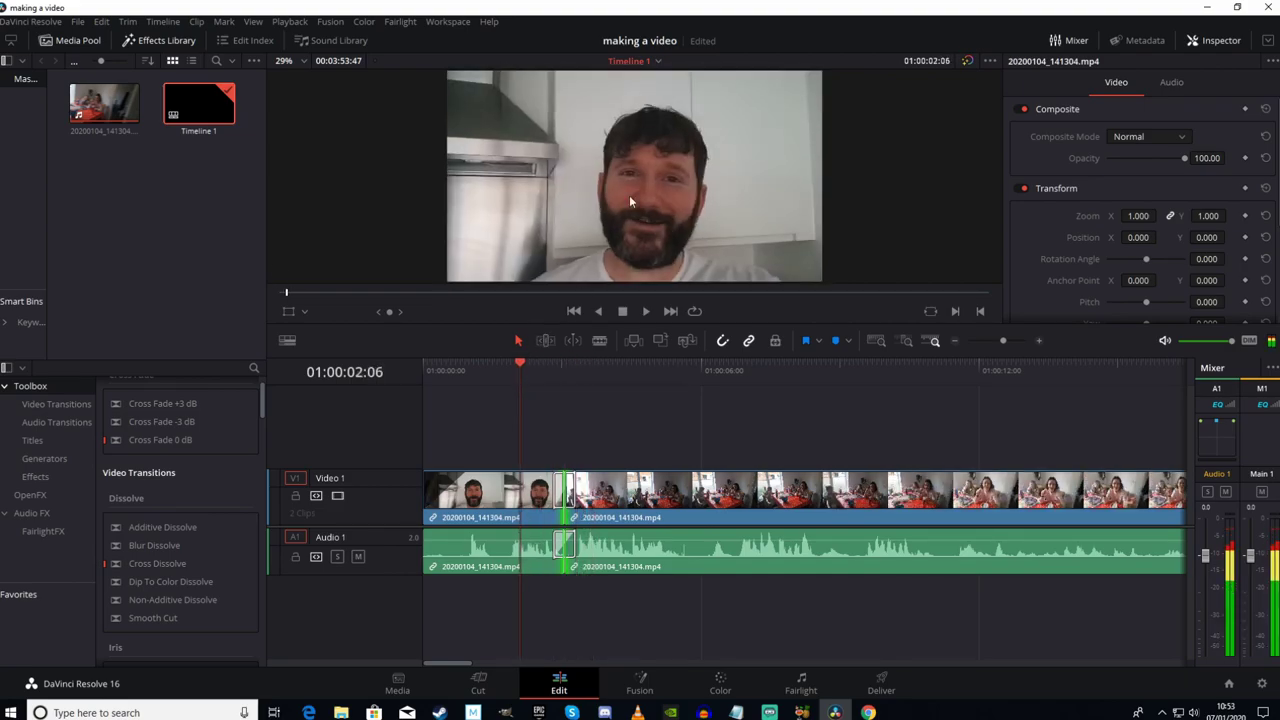
click(645, 312)
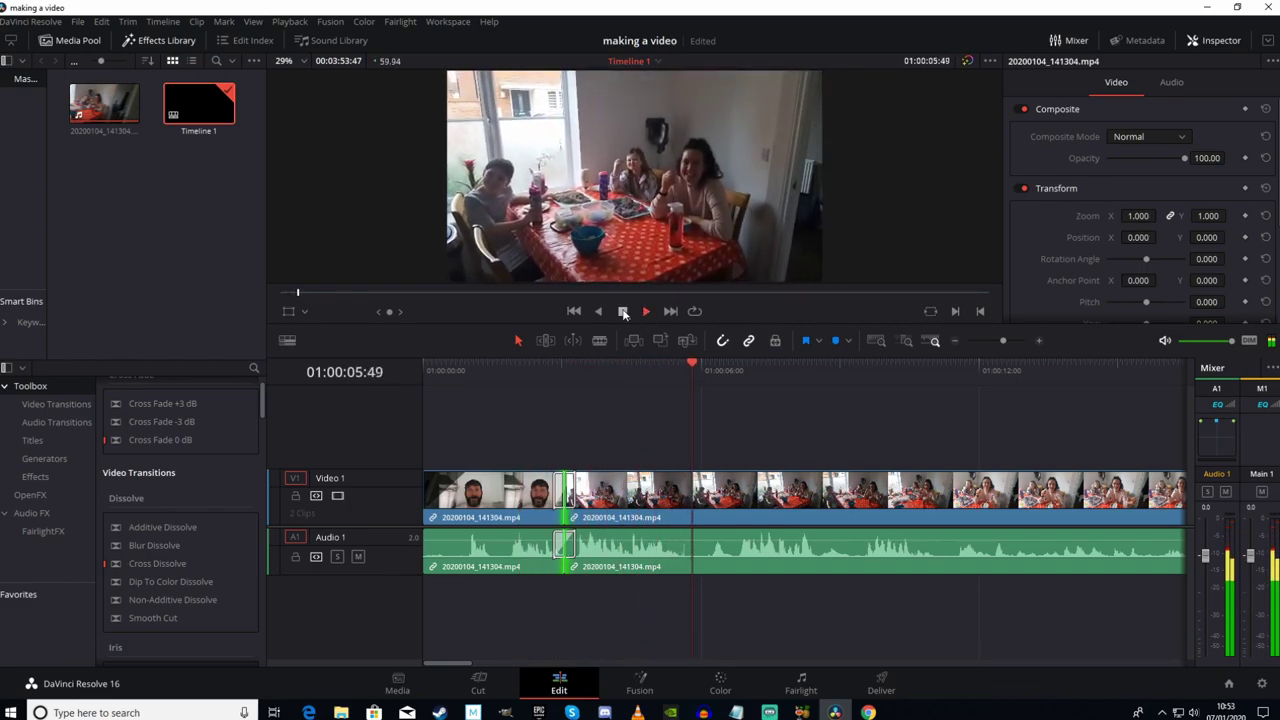
click(623, 312)
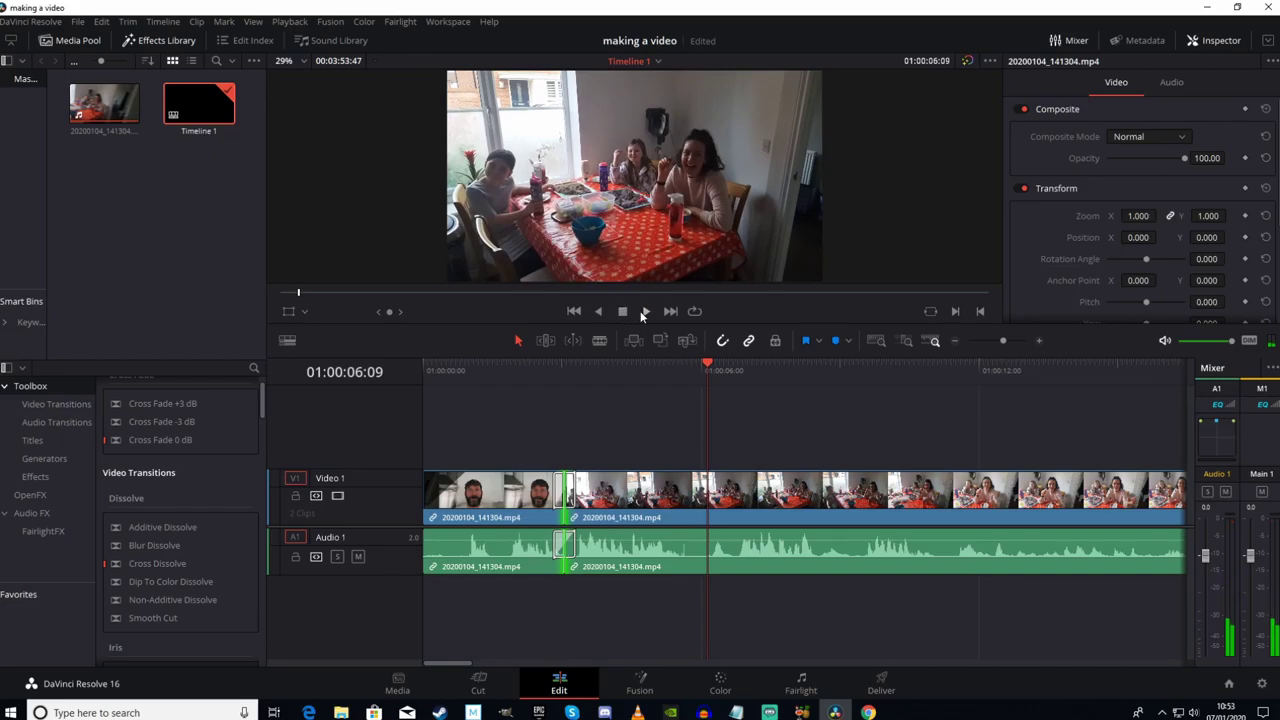
click(643, 310)
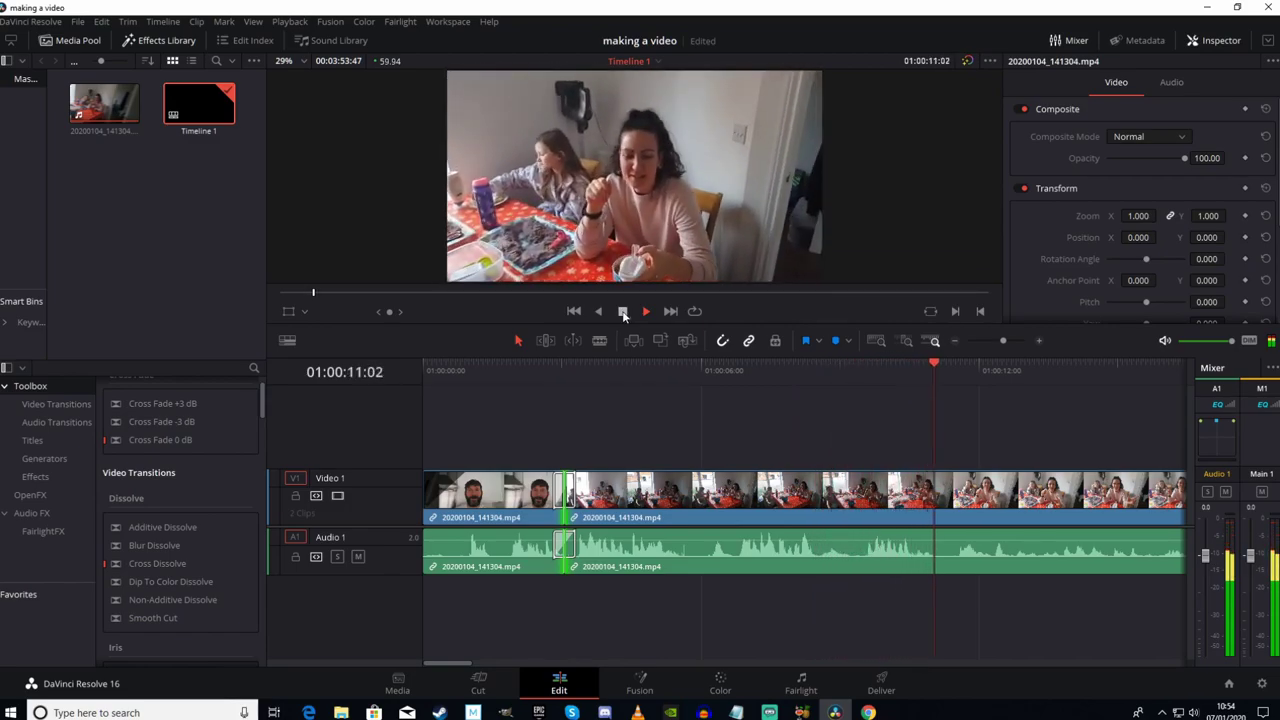
click(622, 311)
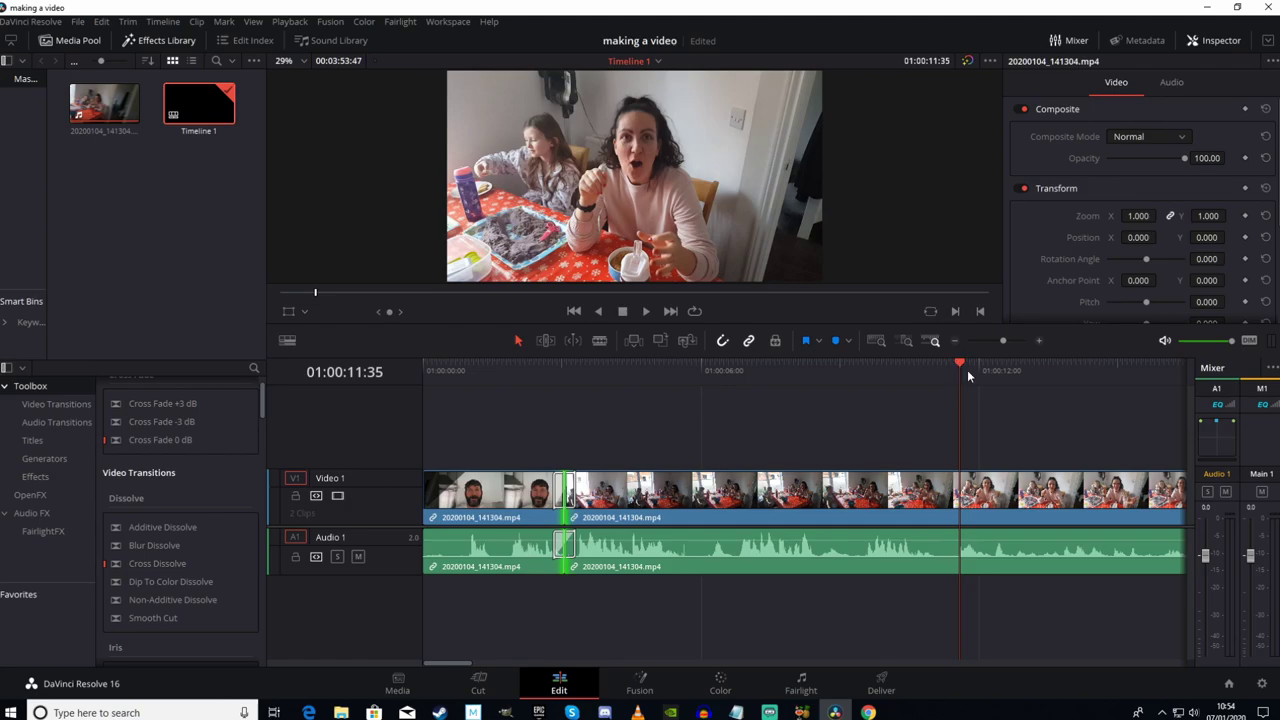
Split the clips at 01:00:11:35 and delete the footage after the split.
key(ctrl+b)
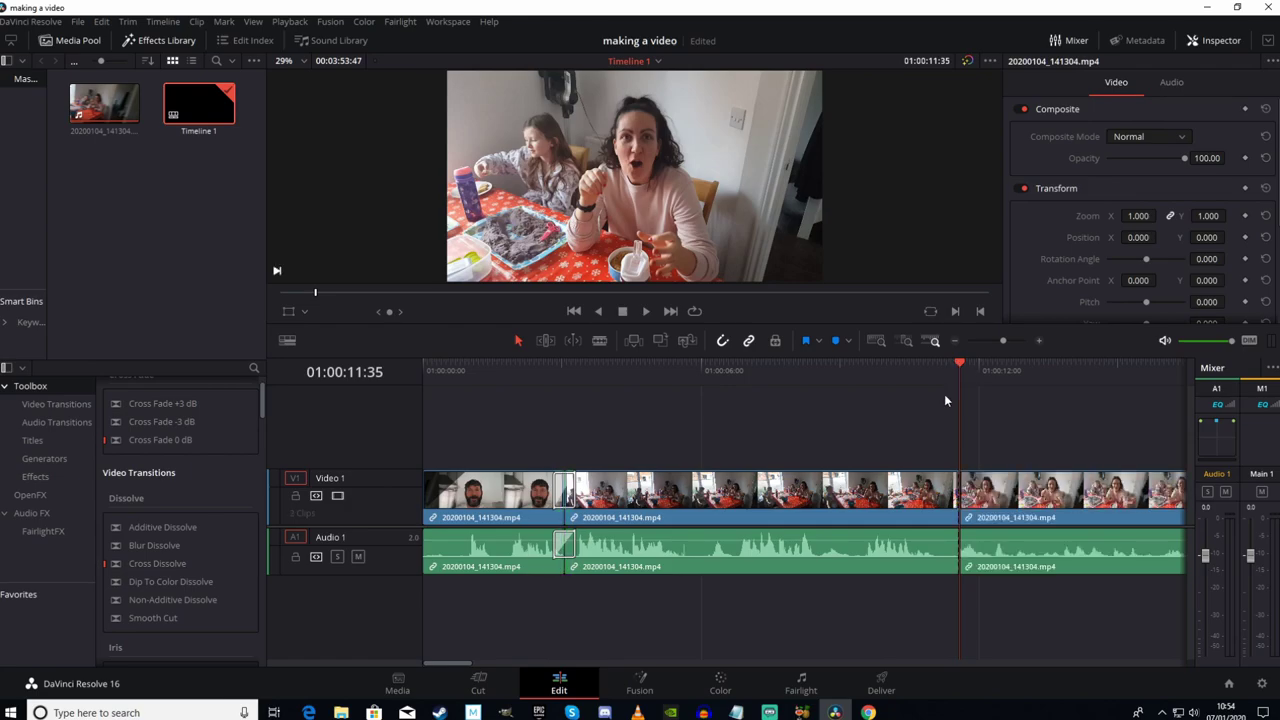
right_click(1019, 503)
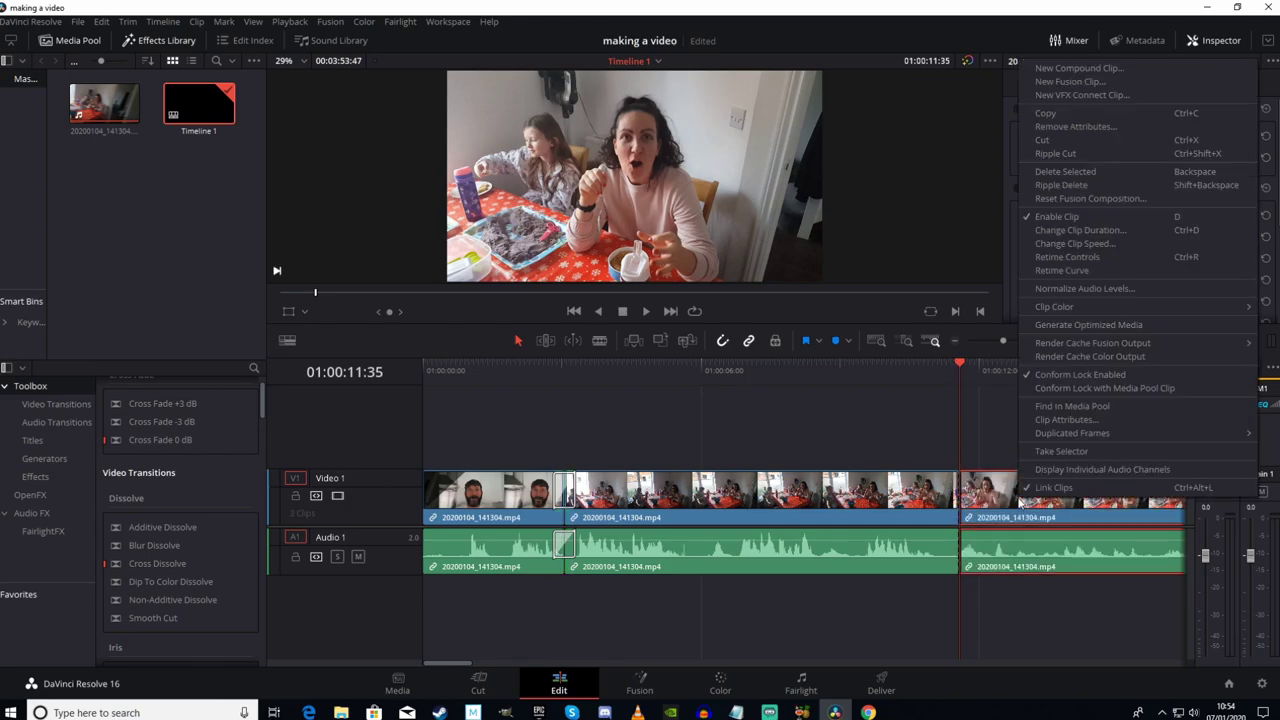
click(1054, 172)
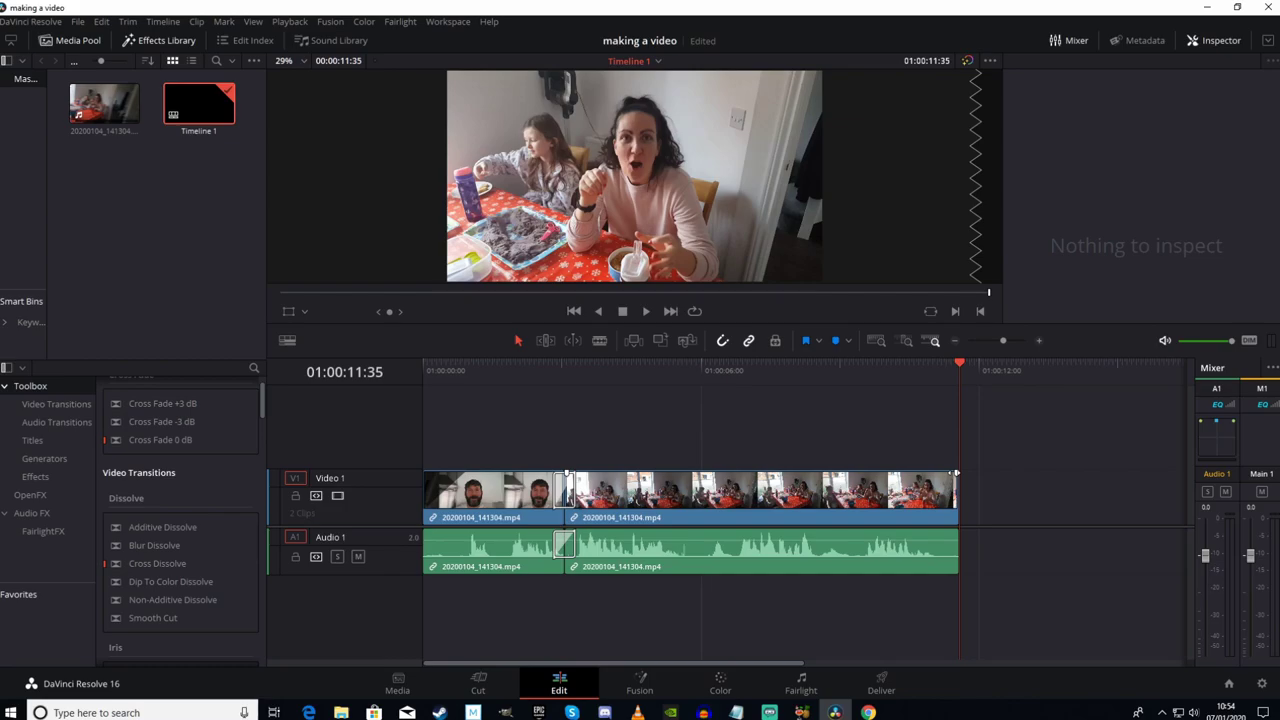
Fade the final clip's video out to black over its last seconds and play the ending to check.
mouse_move(956, 472)
mouse_down()
mouse_move(817, 473)
mouse_move(957, 472)
mouse_up()
drag(962, 366, 763, 366)
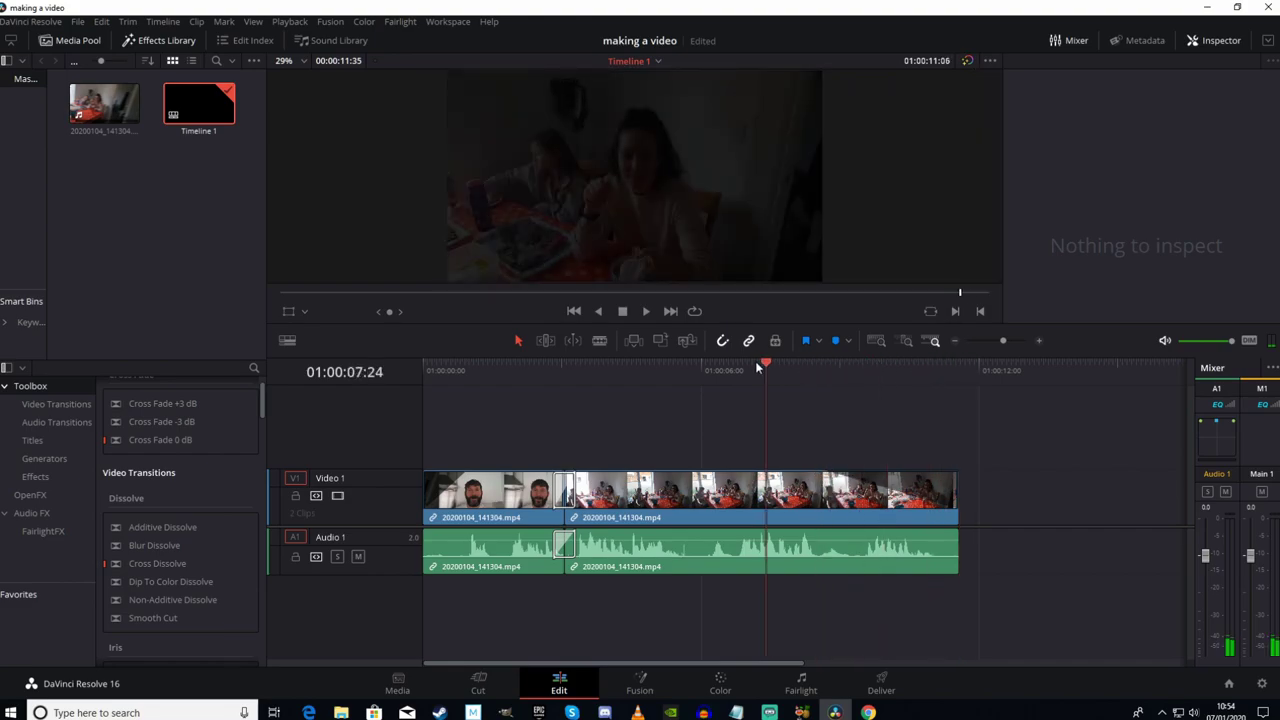
click(645, 311)
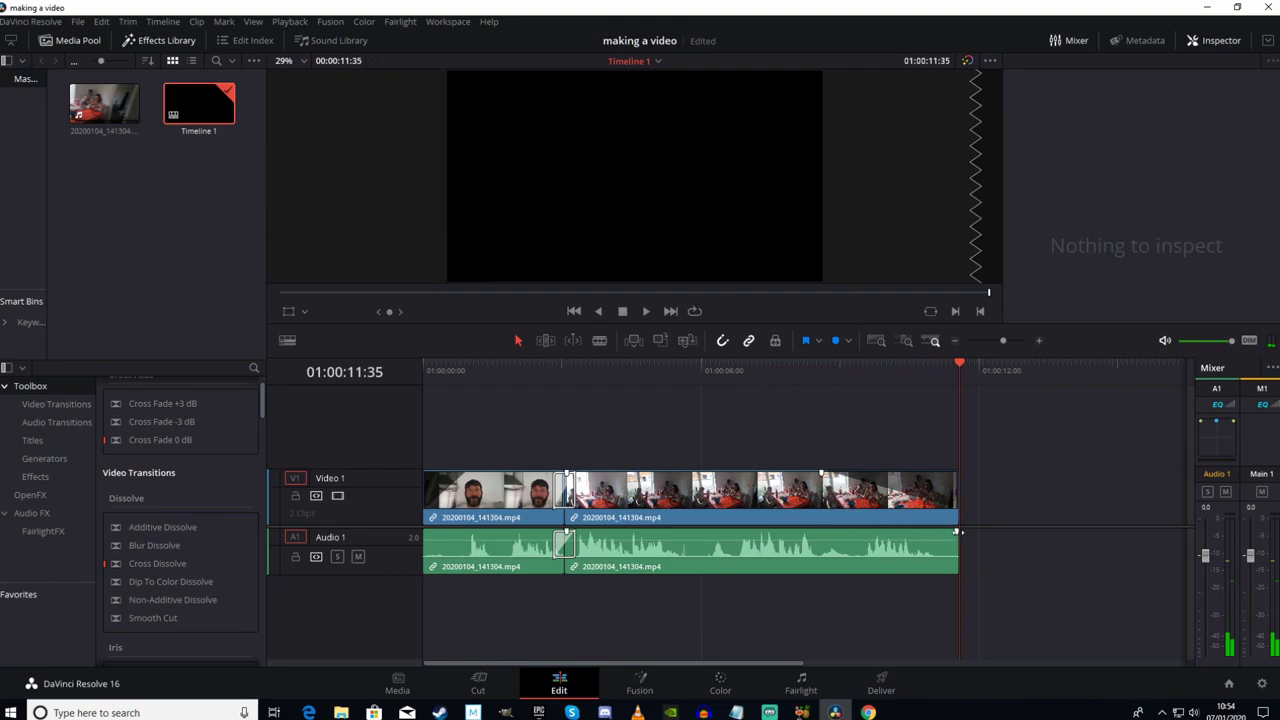
Fade the audio out toward the end and lower the first clip's volume slightly.
drag(957, 533, 830, 533)
click(574, 311)
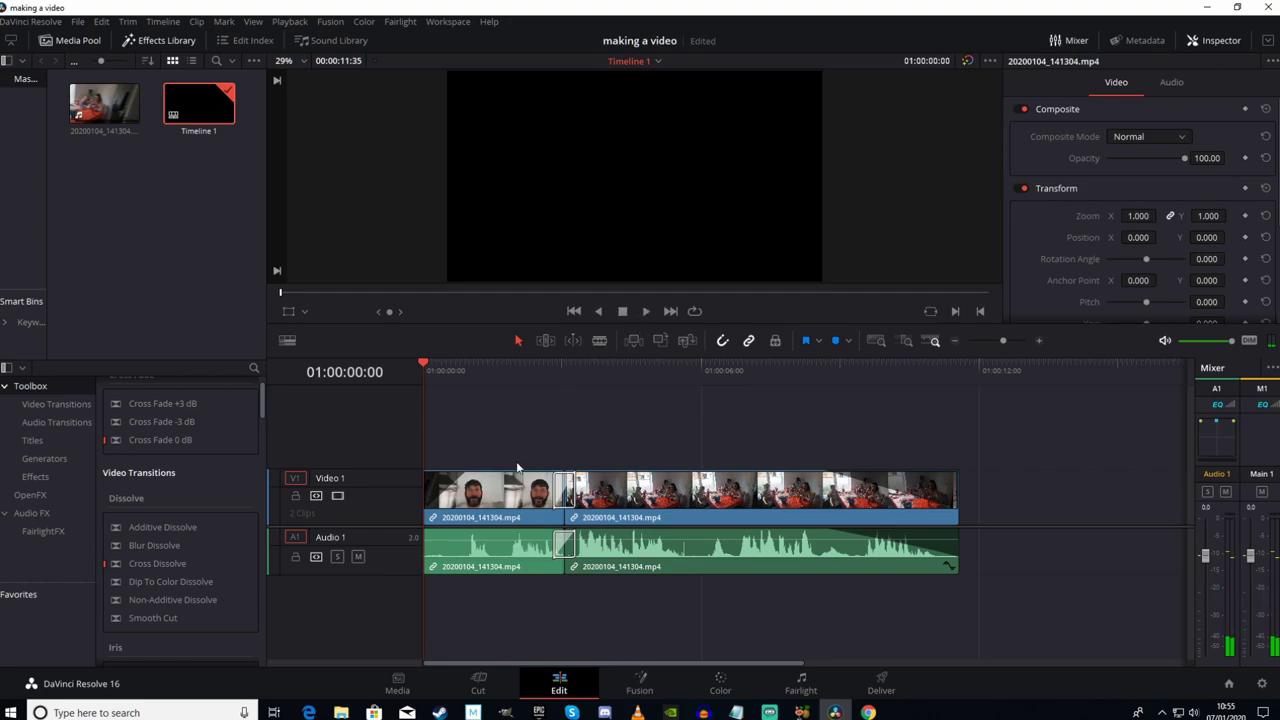
click(645, 311)
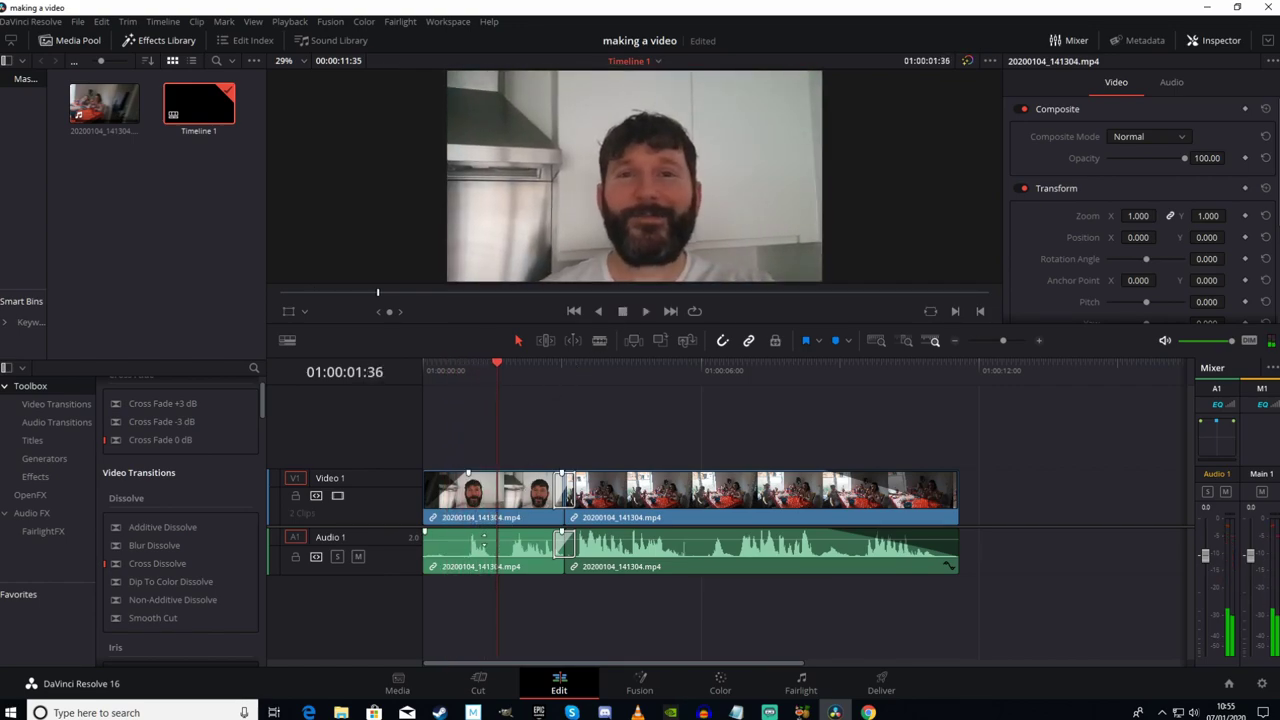
drag(486, 536, 480, 537)
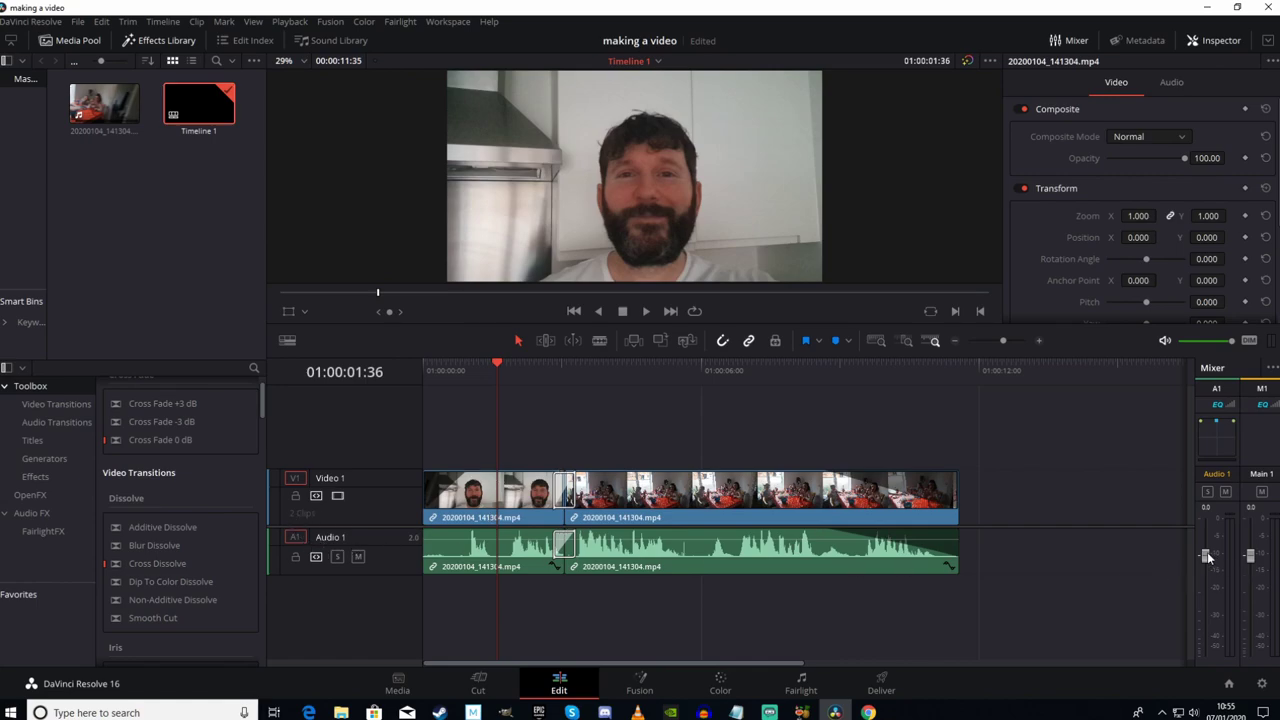
Set the Audio 1 fader in the Mixer to about -4 dB, checking it in playback.
drag(1207, 552, 1207, 600)
click(647, 311)
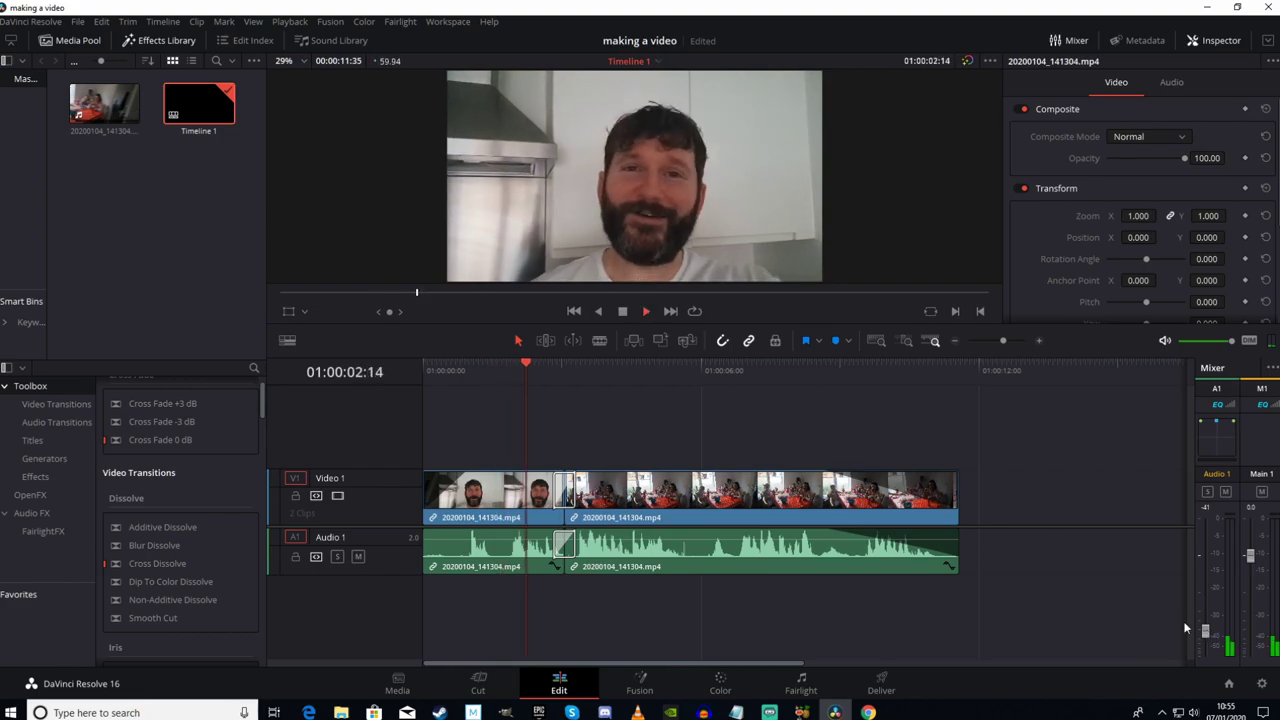
drag(1206, 603, 1208, 570)
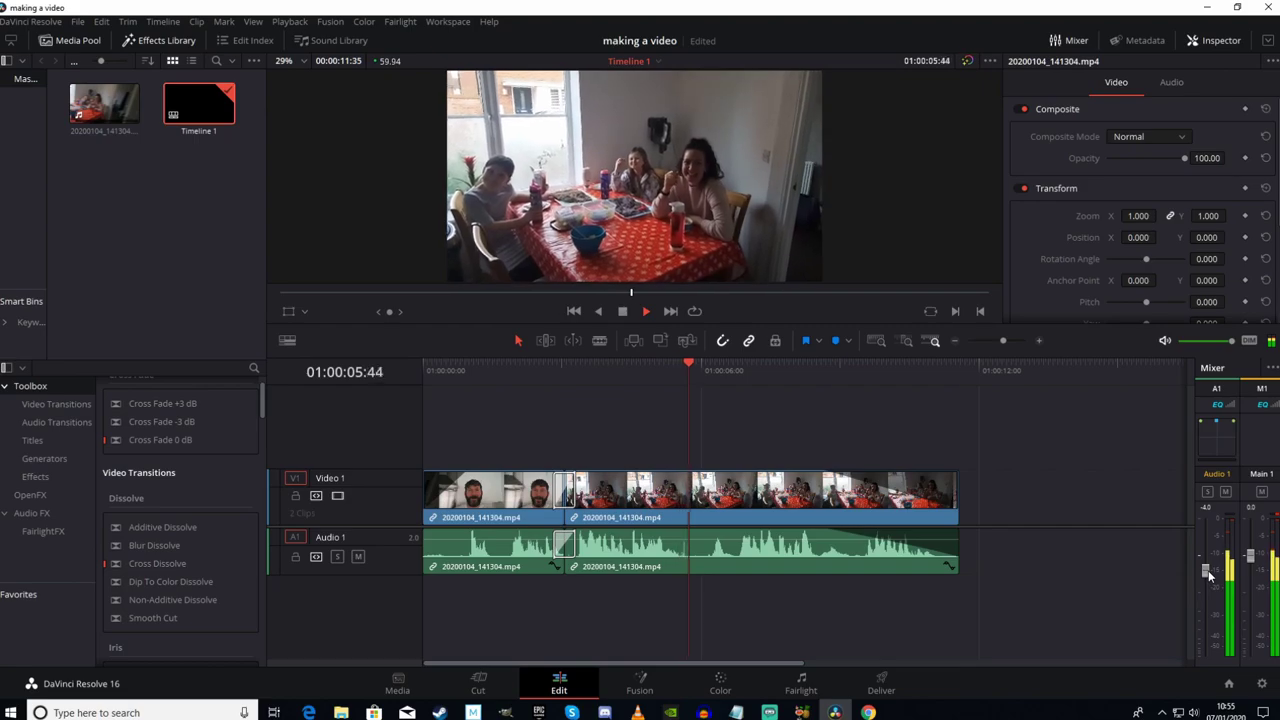
click(622, 311)
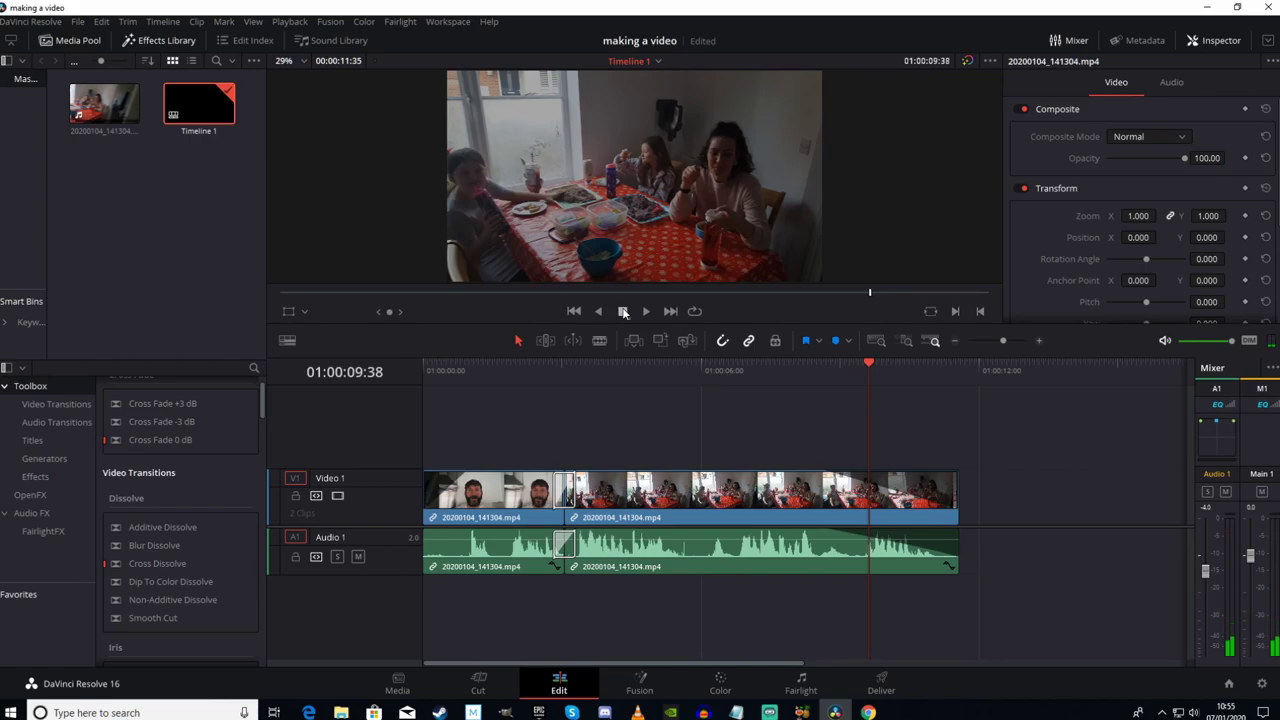
Import Good_Times.mp3 from the Music folder and drop it on a new Audio 2 track at the start.
drag(867, 362, 423, 366)
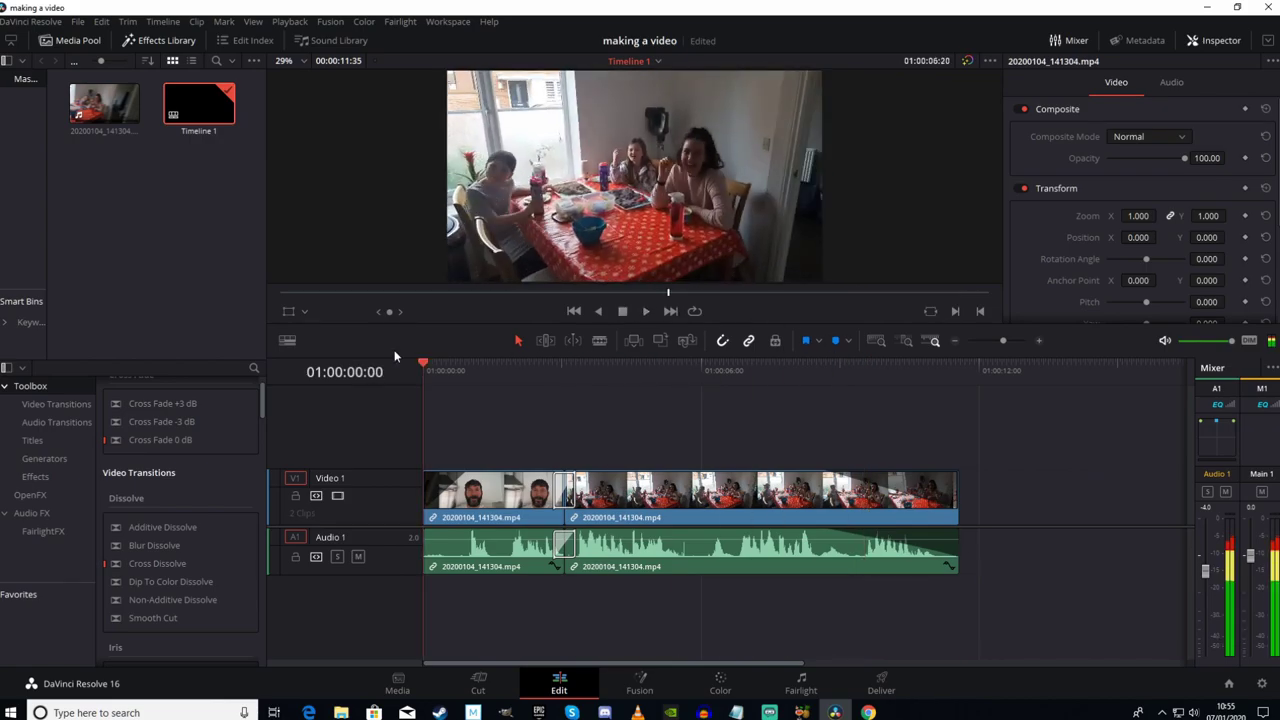
right_click(156, 191)
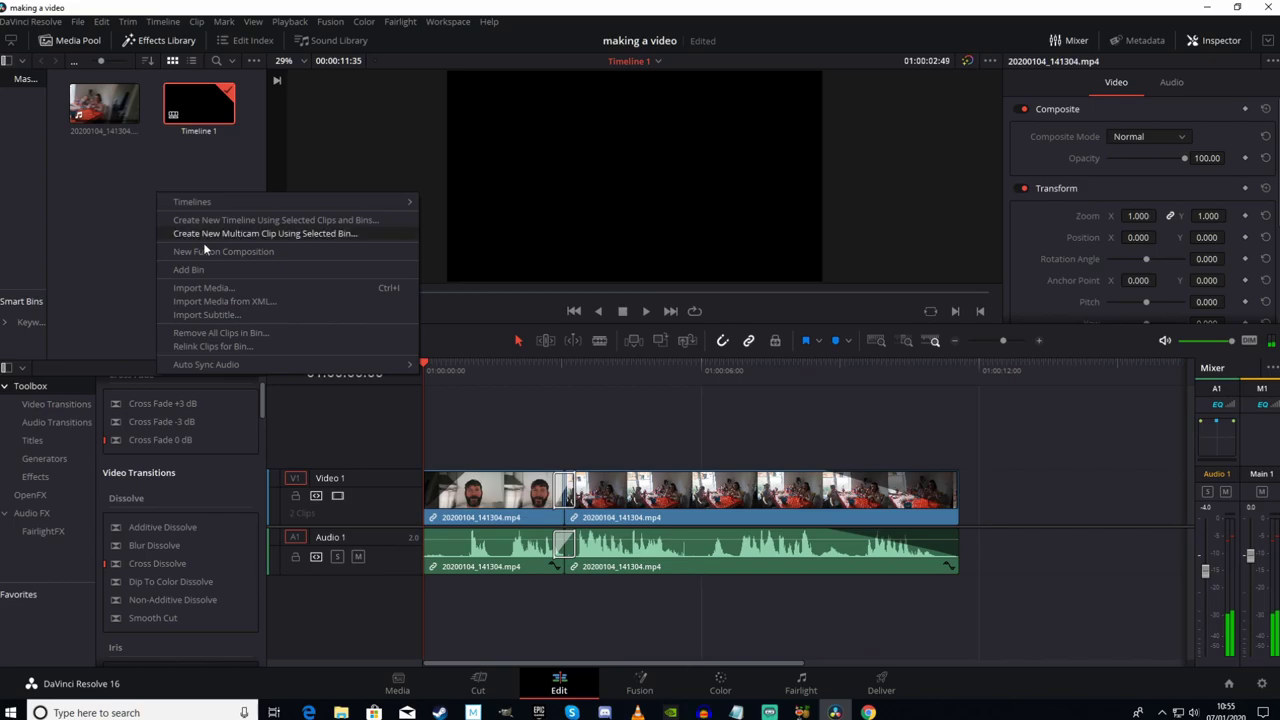
click(208, 284)
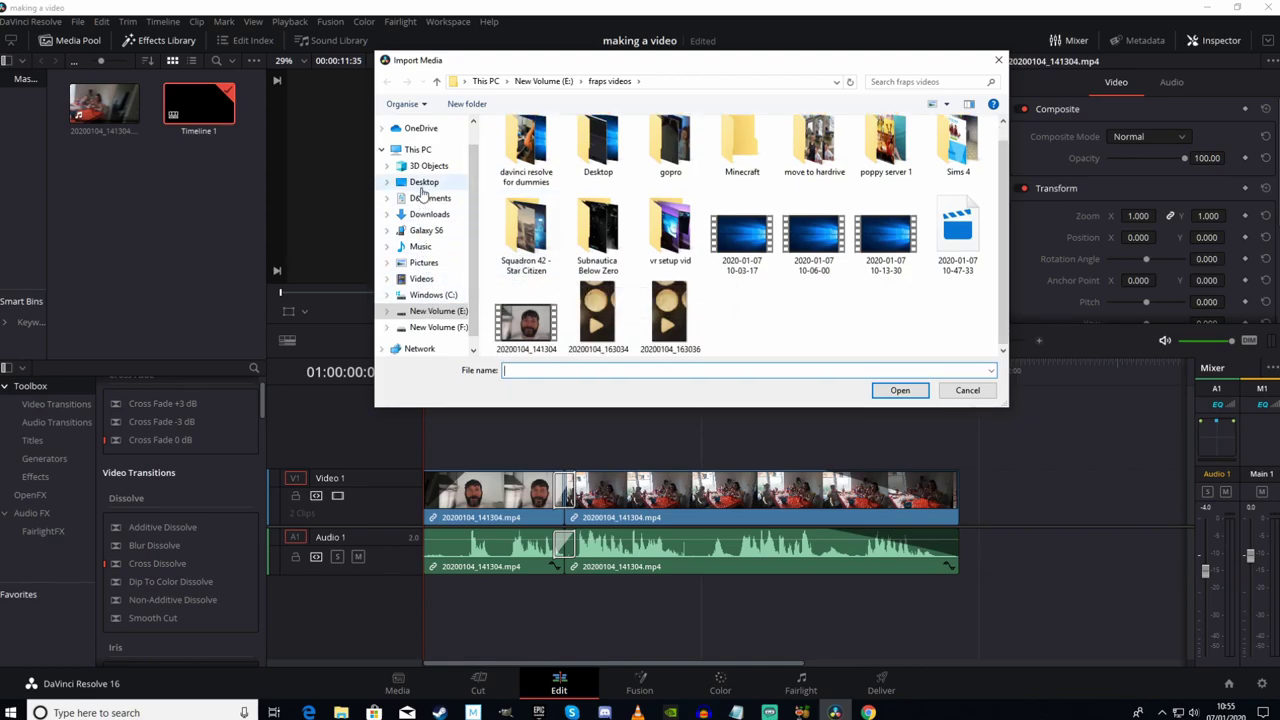
click(419, 246)
double_click(527, 200)
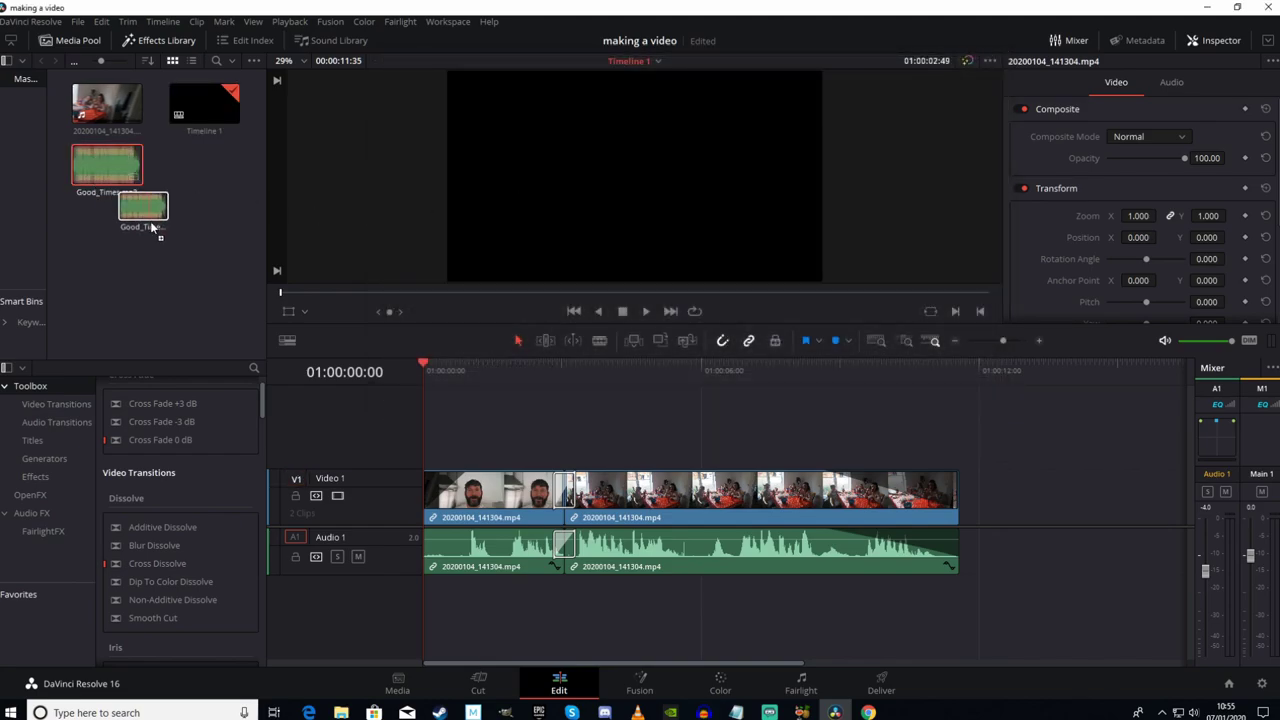
drag(150, 221, 428, 600)
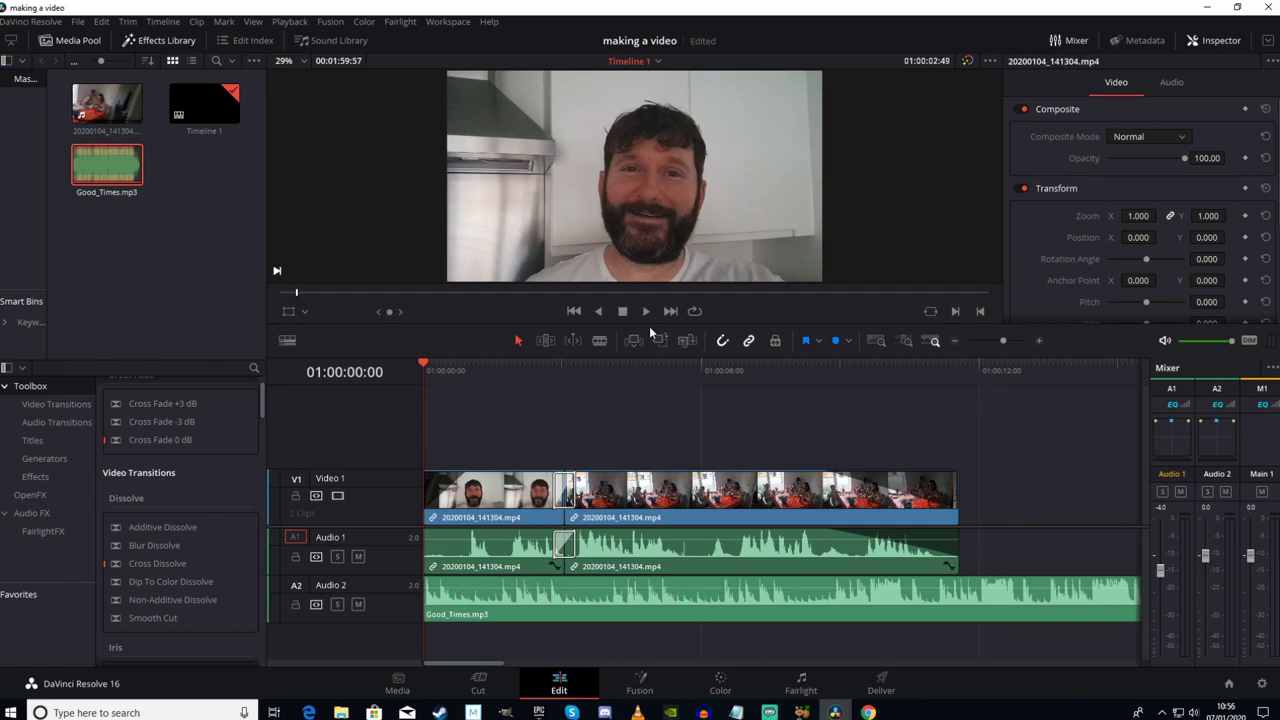
Park the playhead at 01:00:09:37 and split the Good_Times.mp3 clip on A2 there.
key(space)
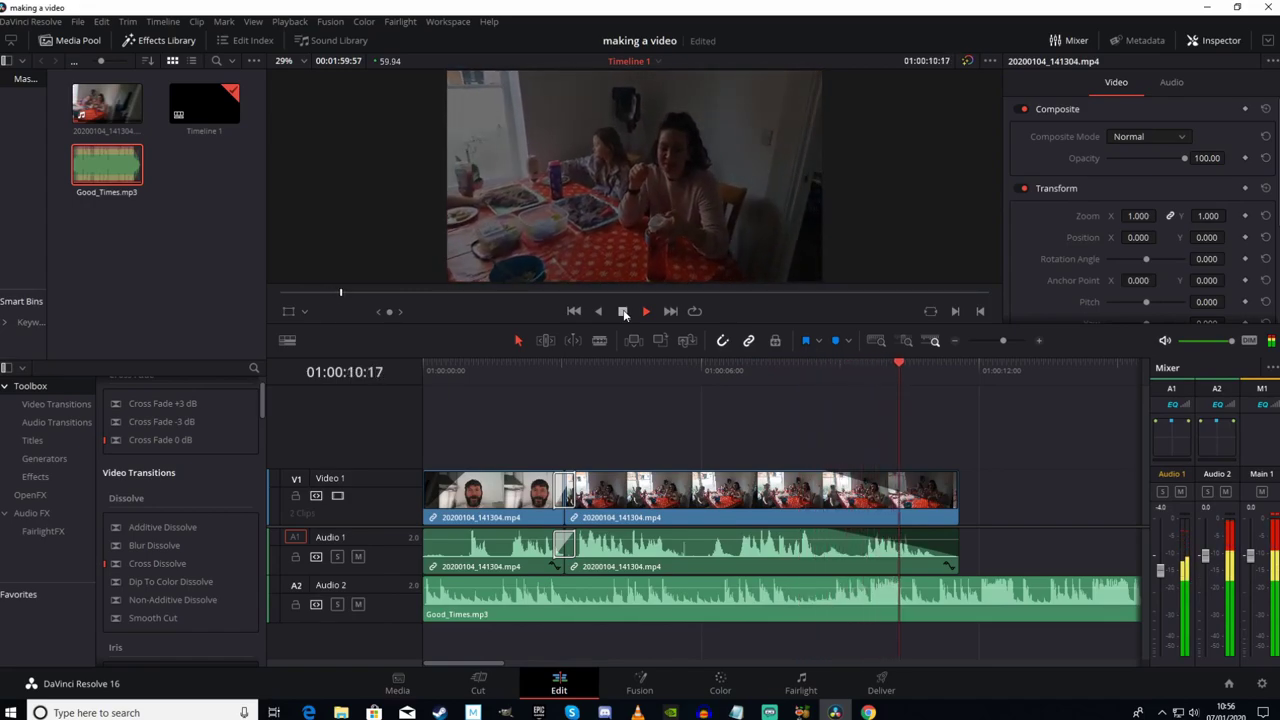
click(624, 314)
click(885, 367)
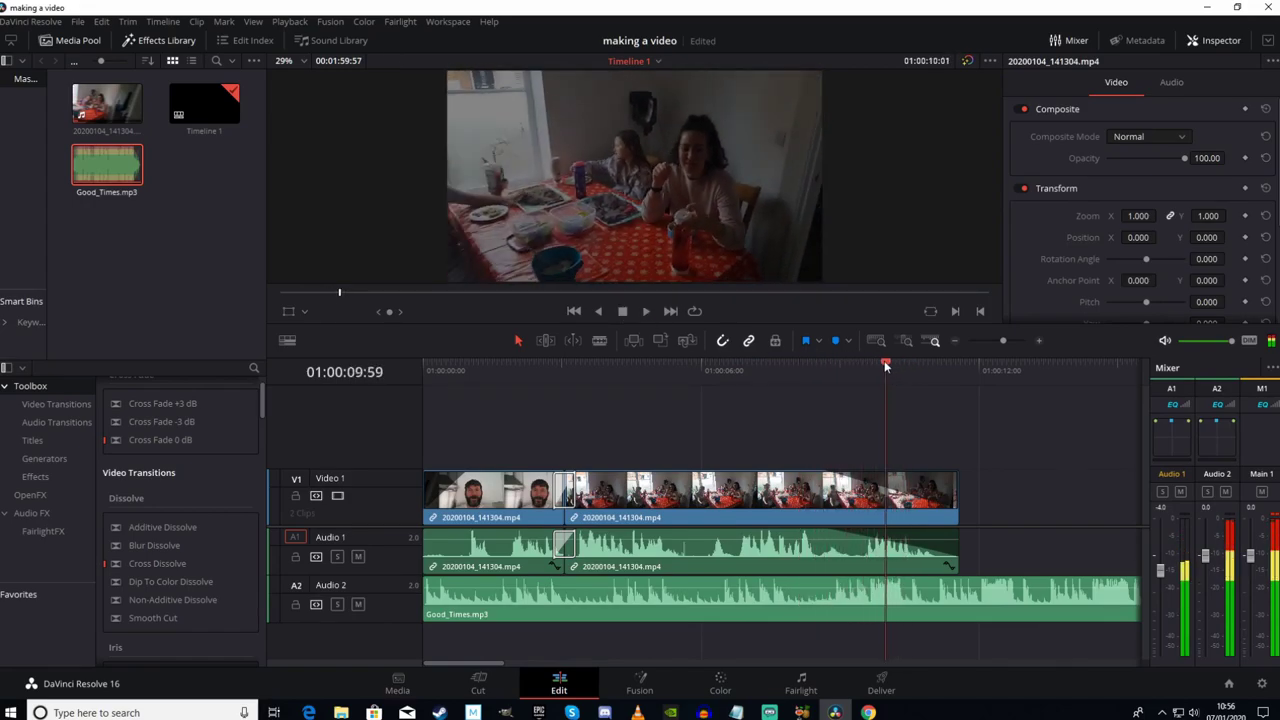
drag(885, 367, 868, 365)
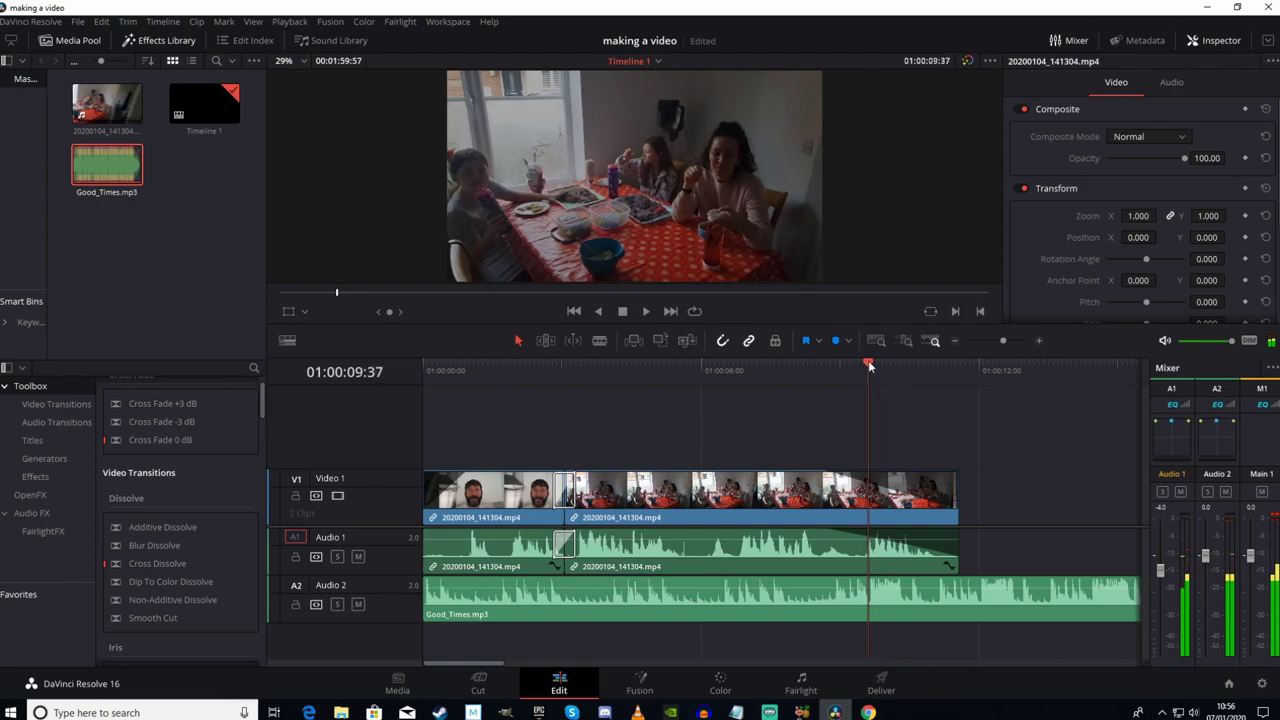
mouse_move(865, 568)
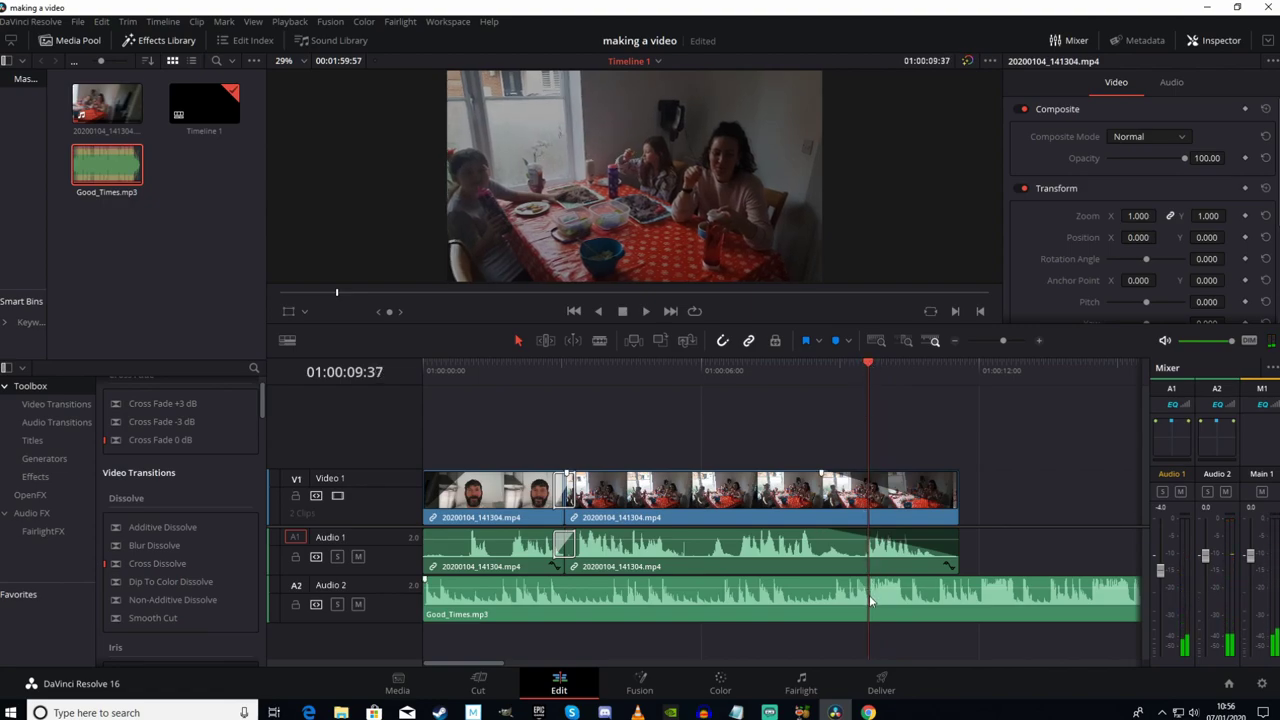
click(872, 598)
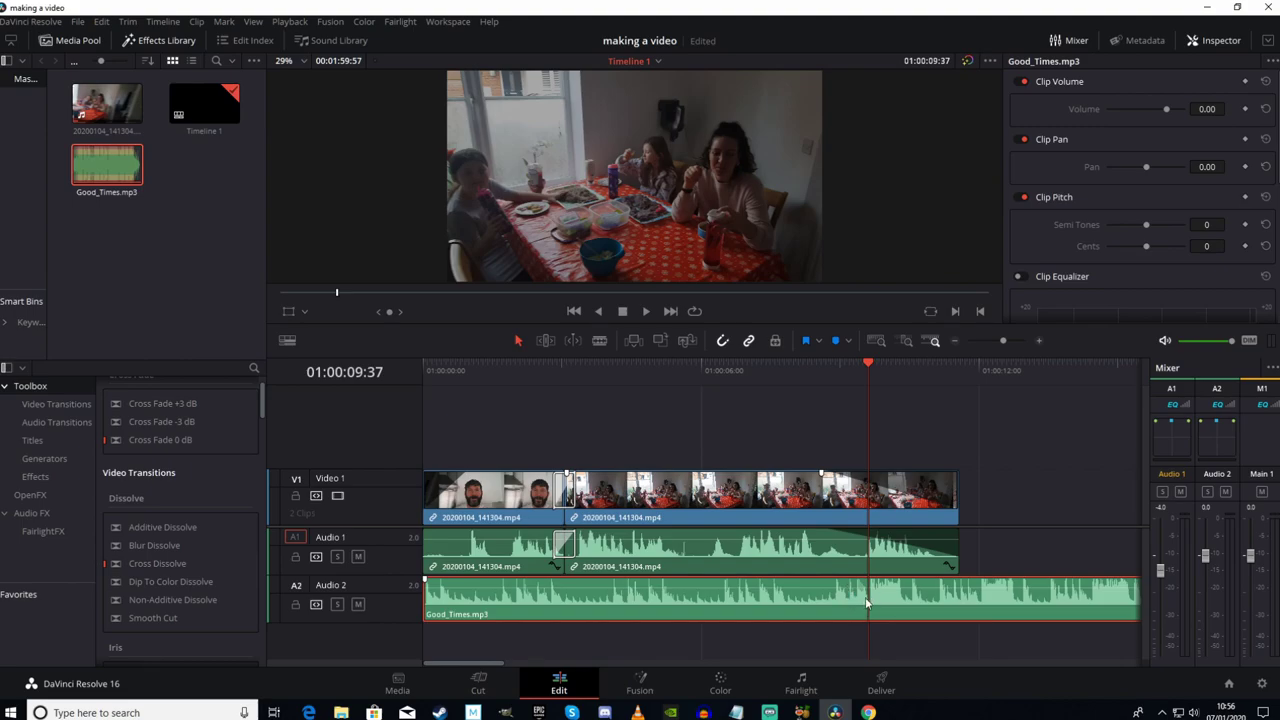
key(ctrl+b)
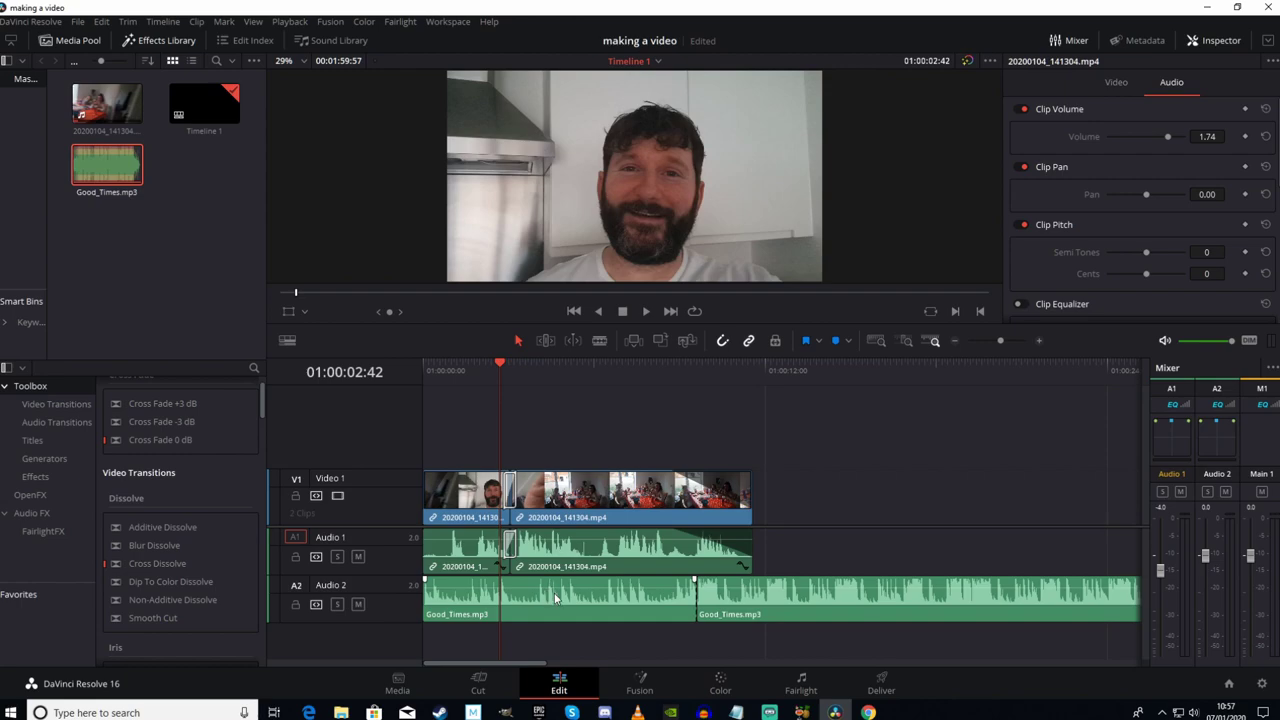
Delete the first Good_Times.mp3 piece and slide the remaining music clip to the timeline start.
right_click(556, 598)
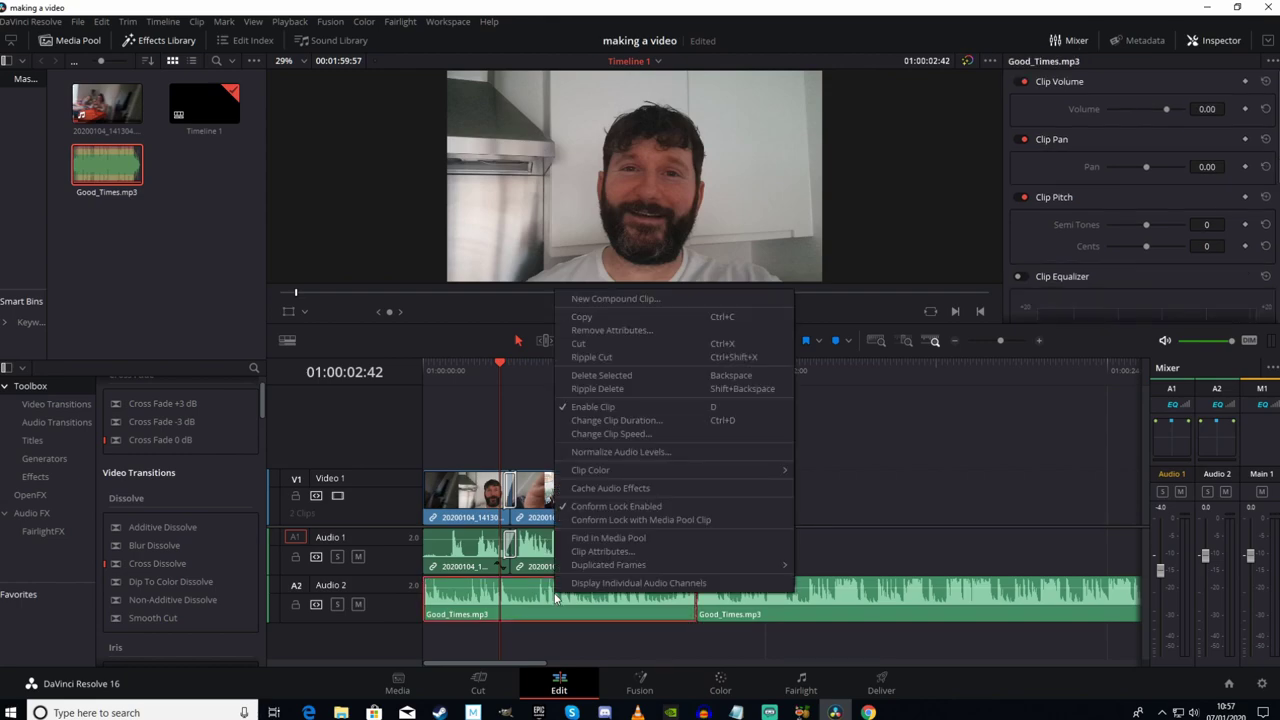
click(605, 389)
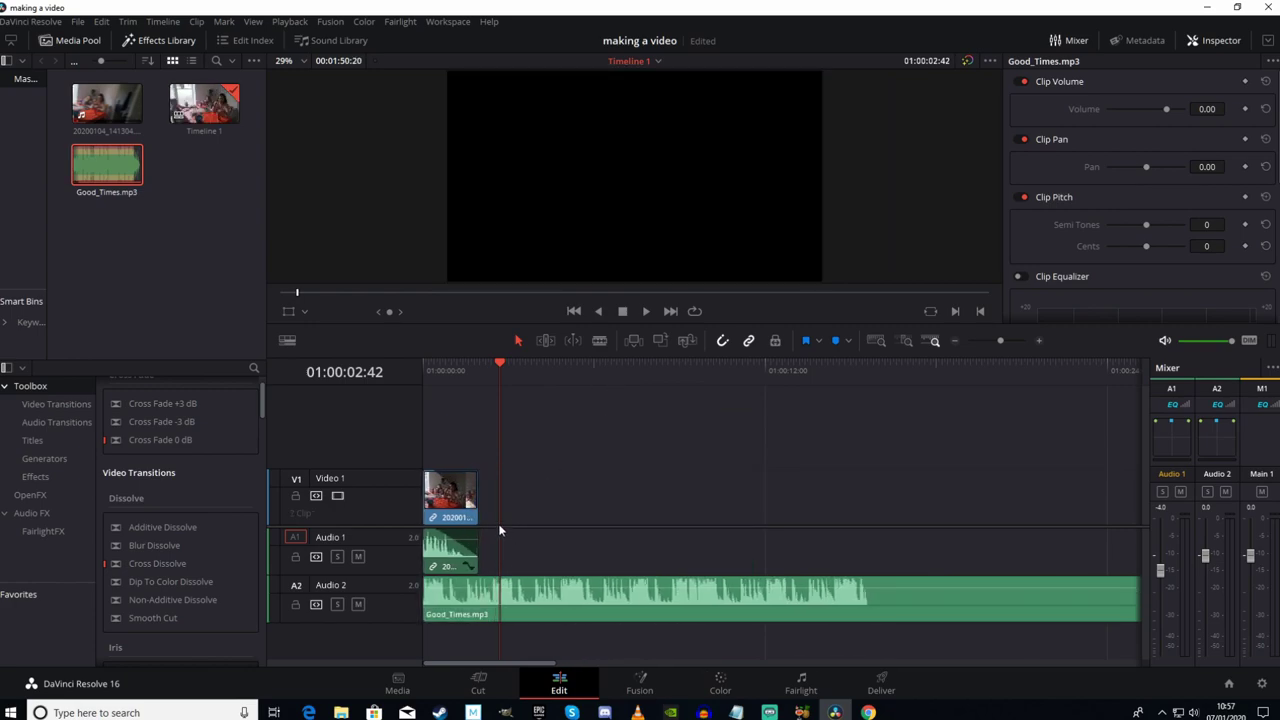
key(ctrl+z)
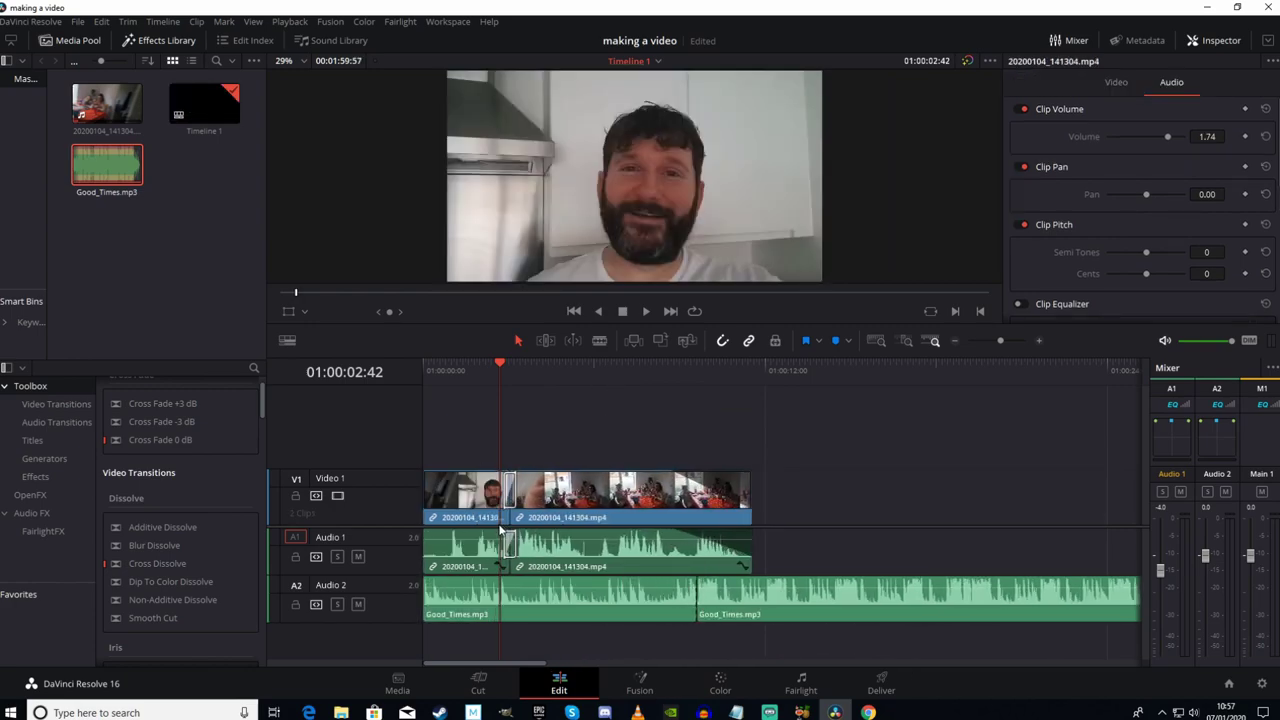
click(522, 595)
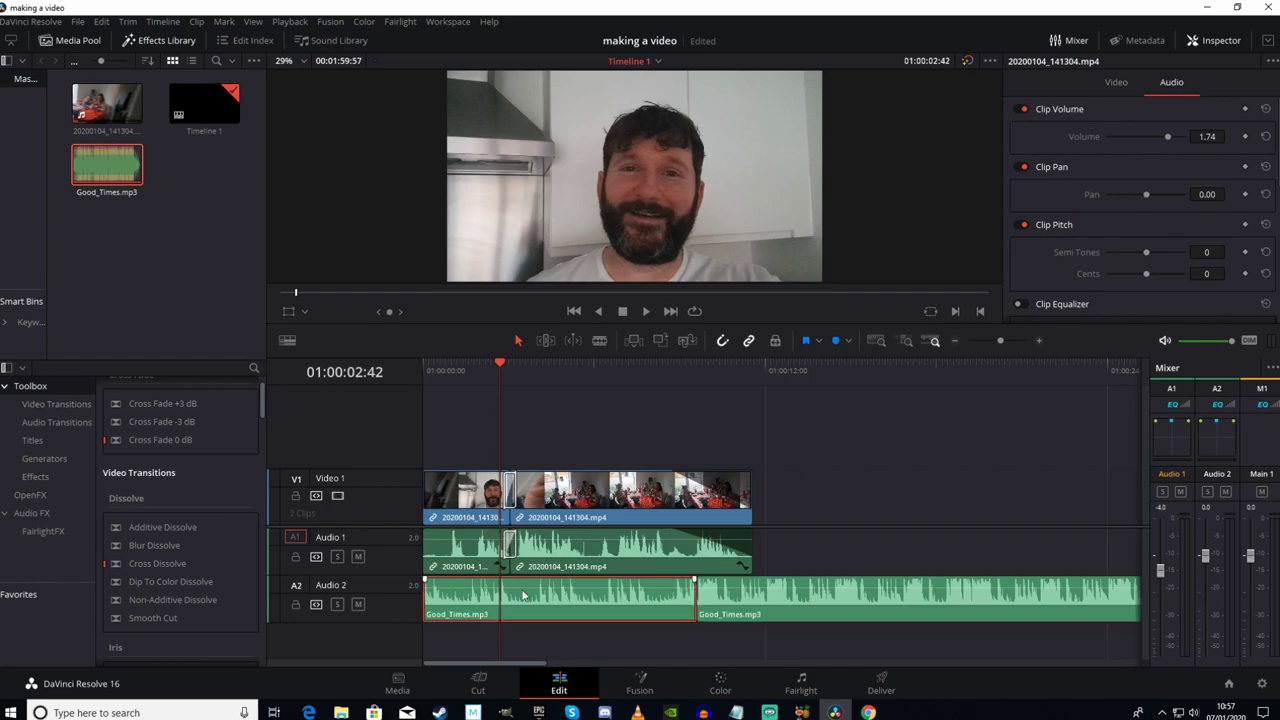
right_click(522, 595)
click(574, 386)
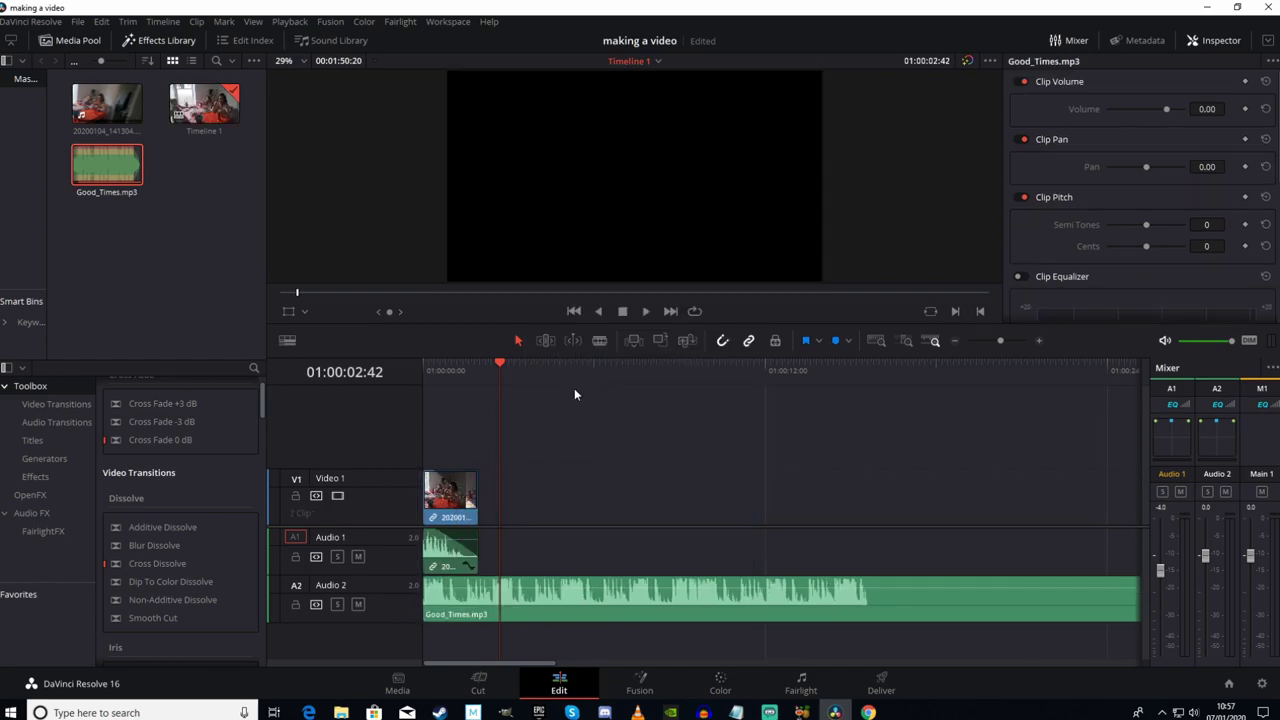
key(ctrl+z)
key(space)
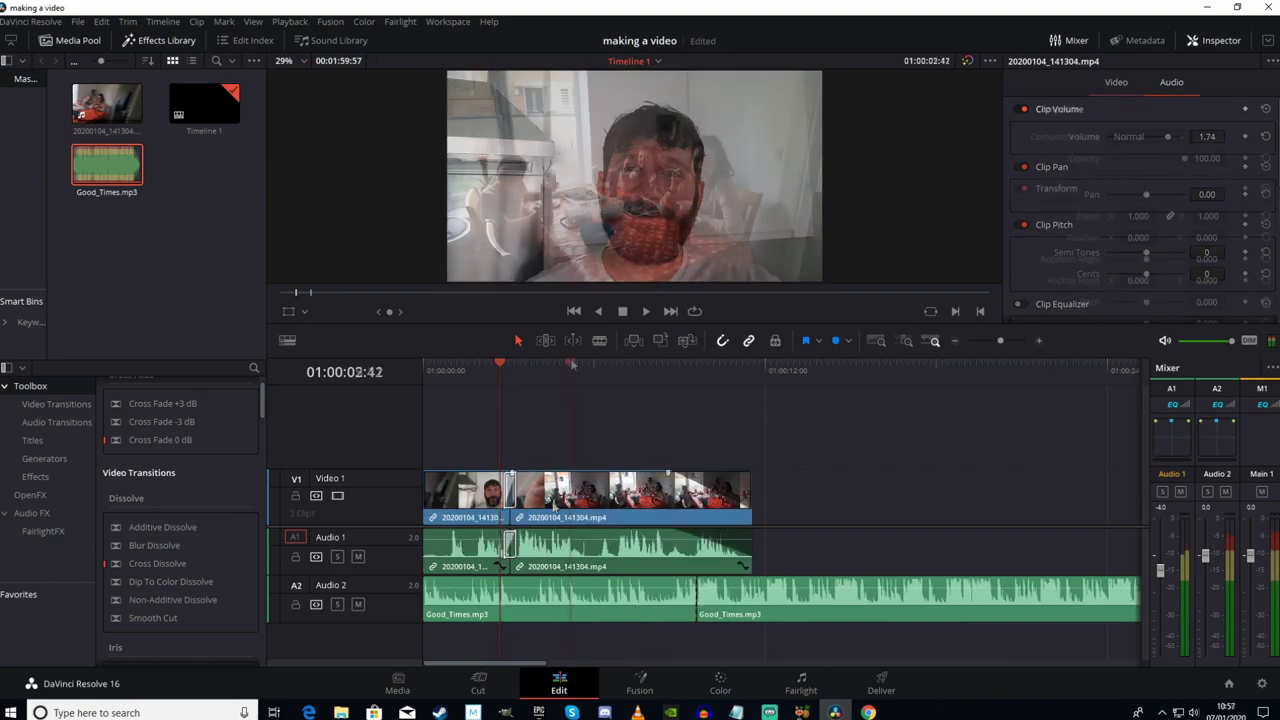
right_click(512, 594)
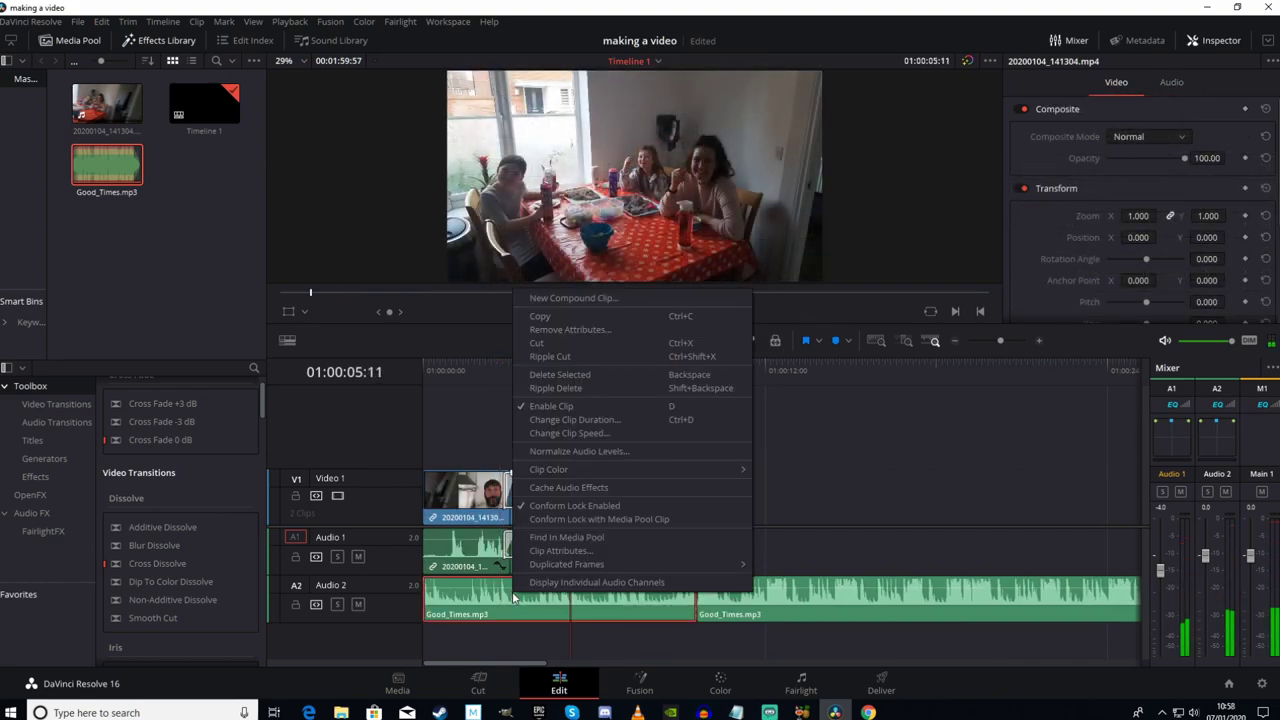
click(549, 375)
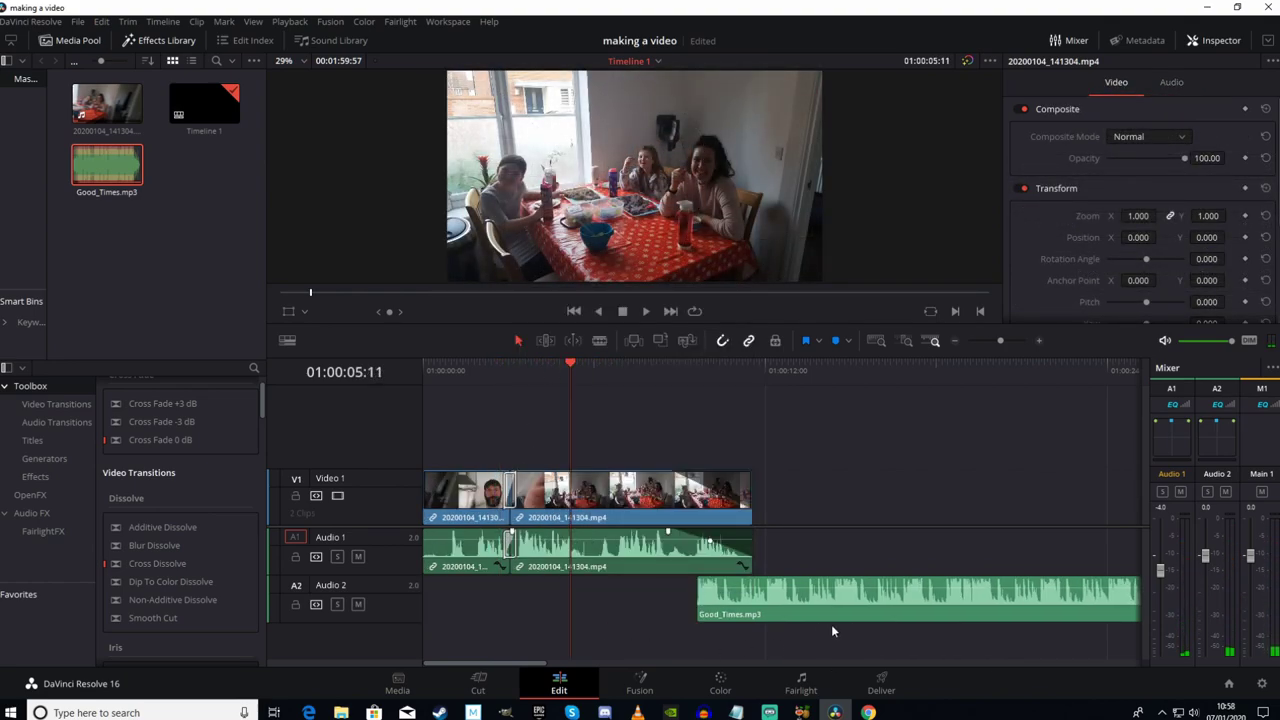
drag(882, 596, 517, 591)
Lower the Good_Times.mp3 clip volume to about -12.21 dB and play from the start to check.
drag(566, 368, 395, 362)
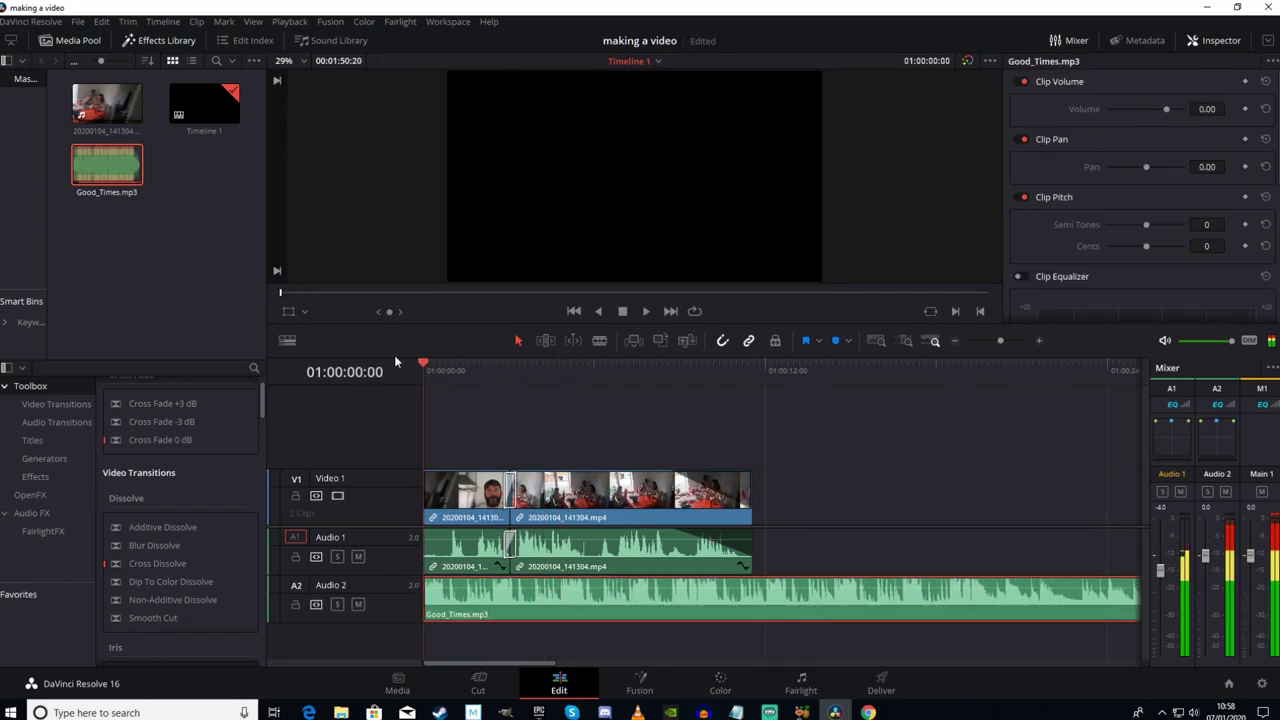
click(646, 311)
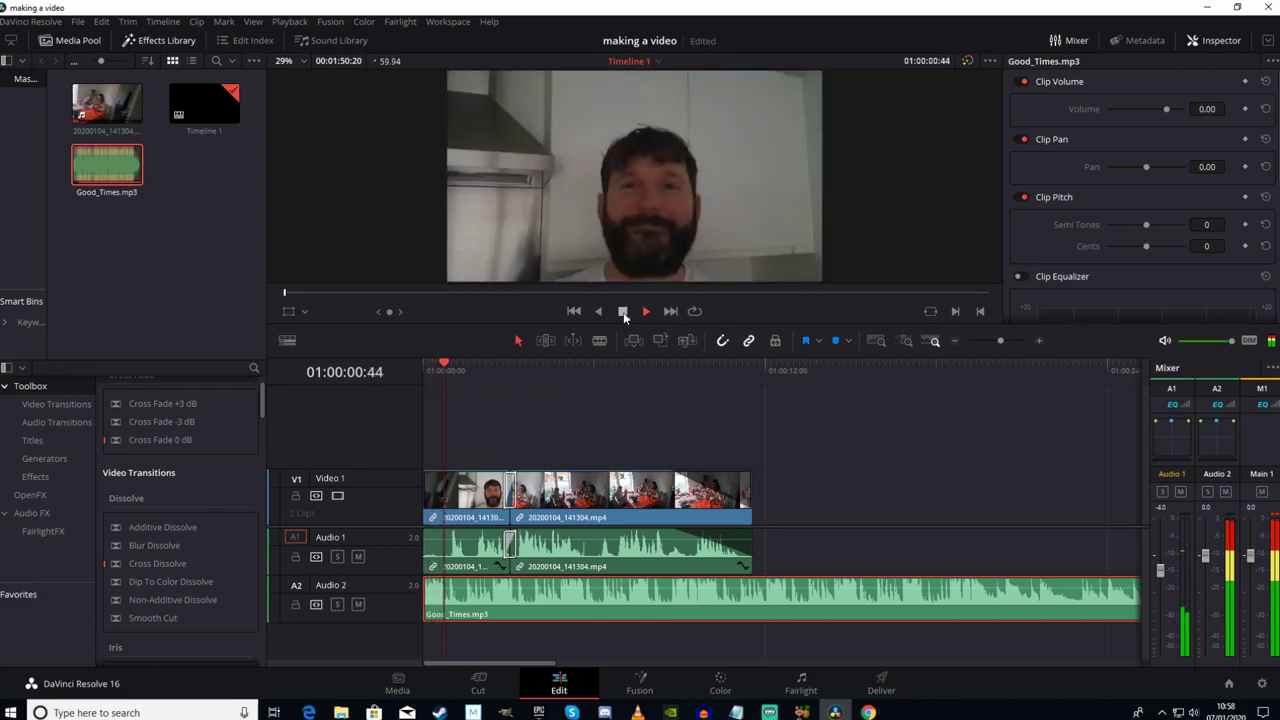
click(622, 311)
drag(530, 583, 530, 589)
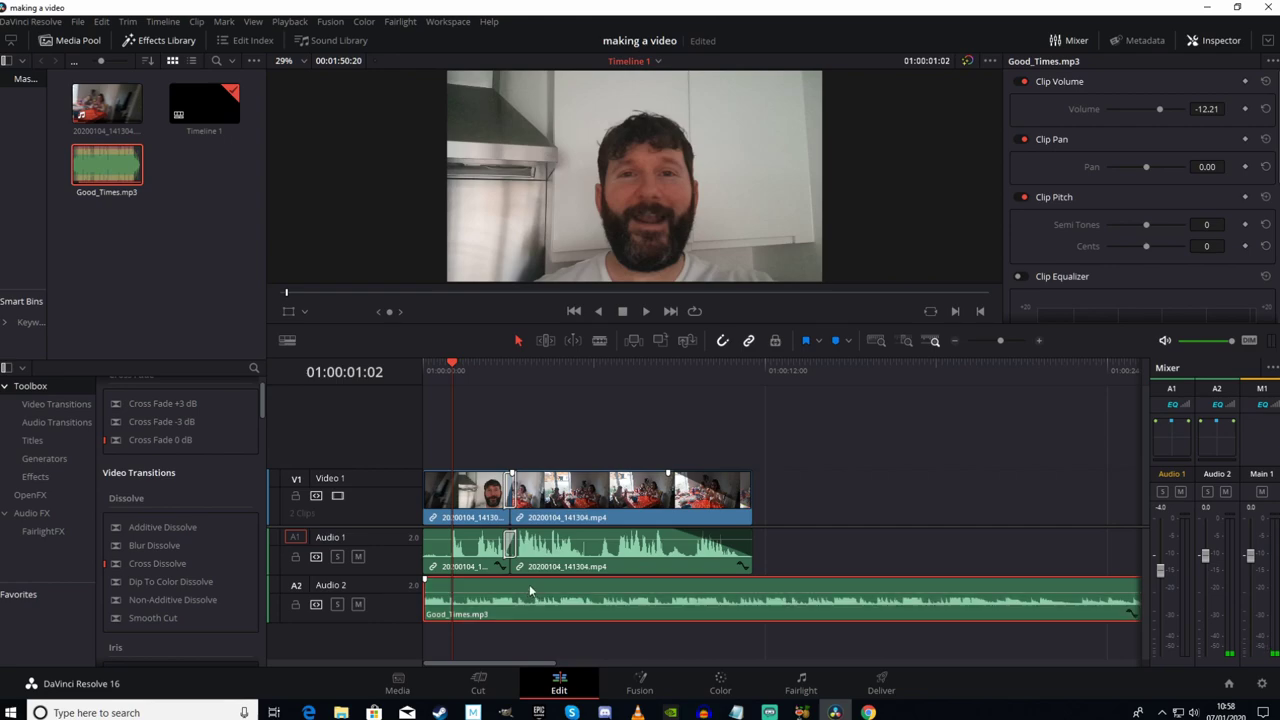
click(575, 311)
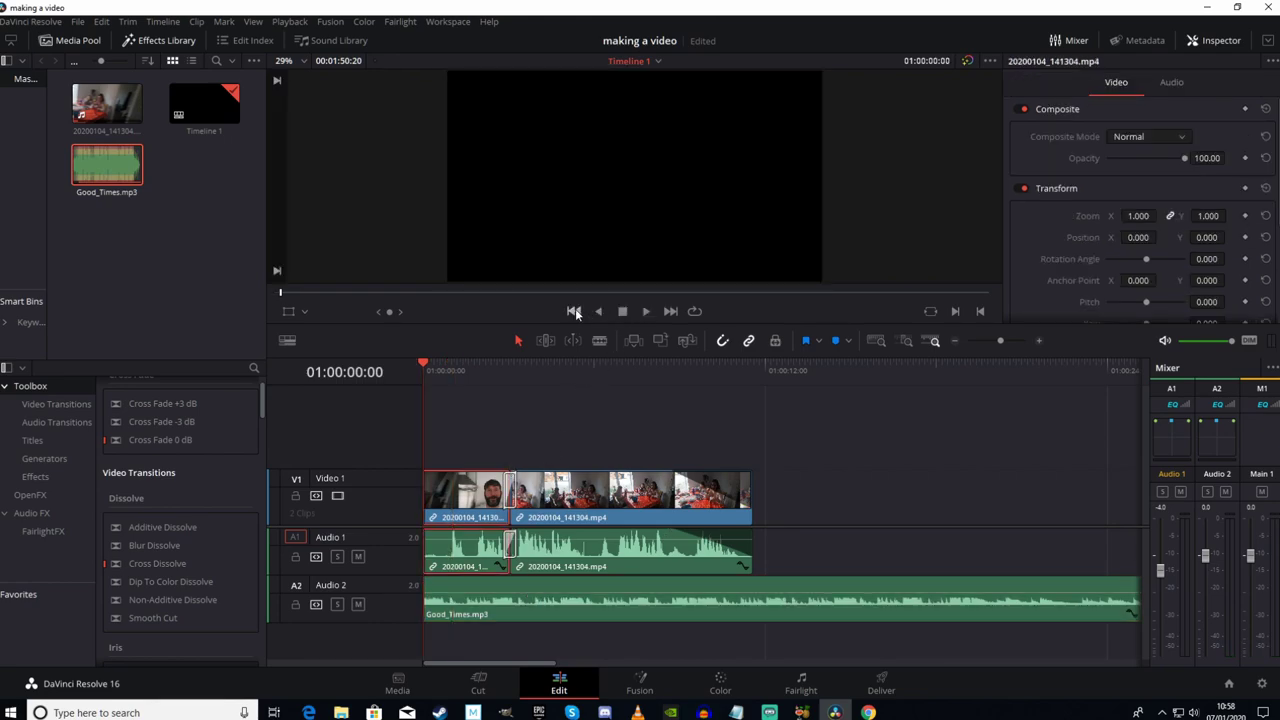
drag(424, 366, 580, 376)
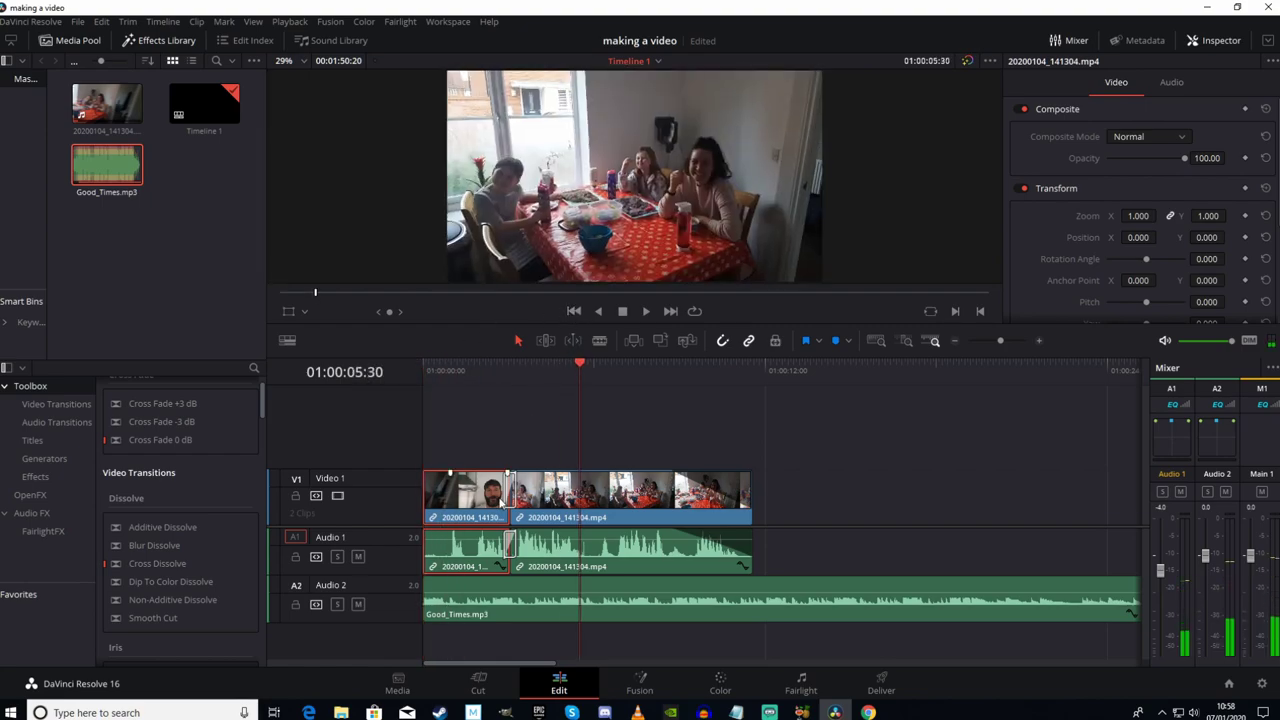
click(574, 311)
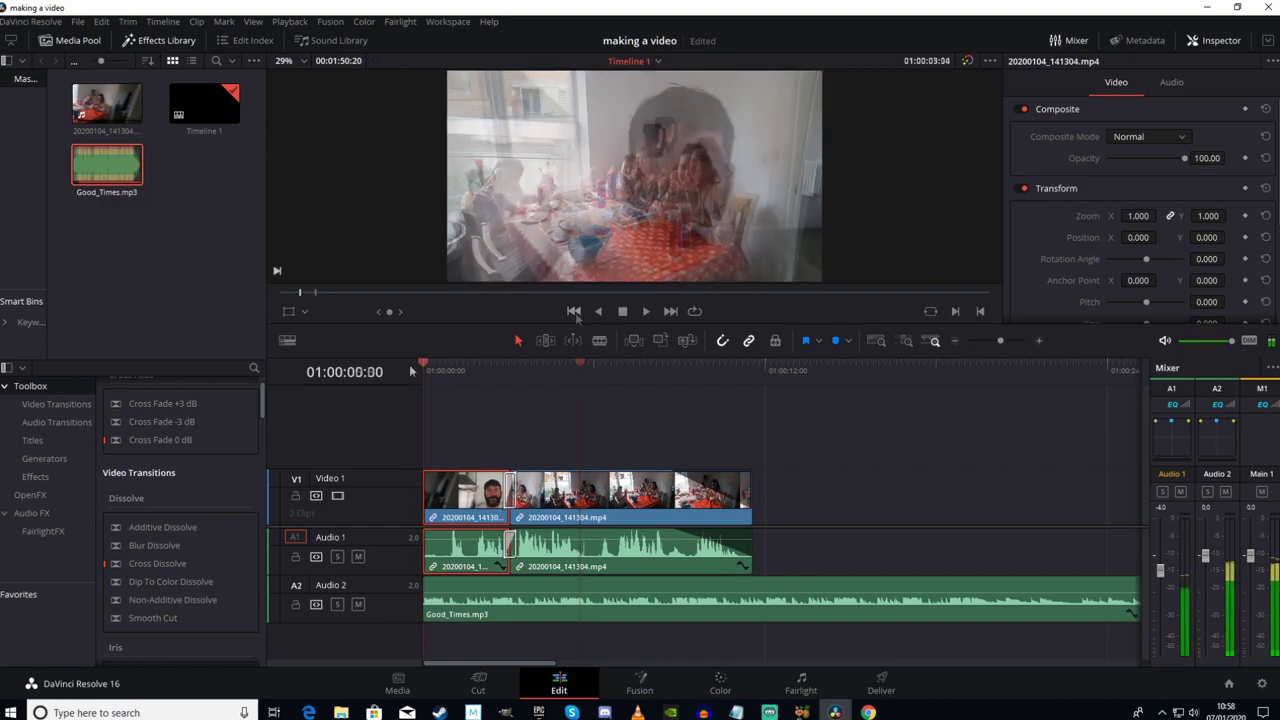
click(645, 311)
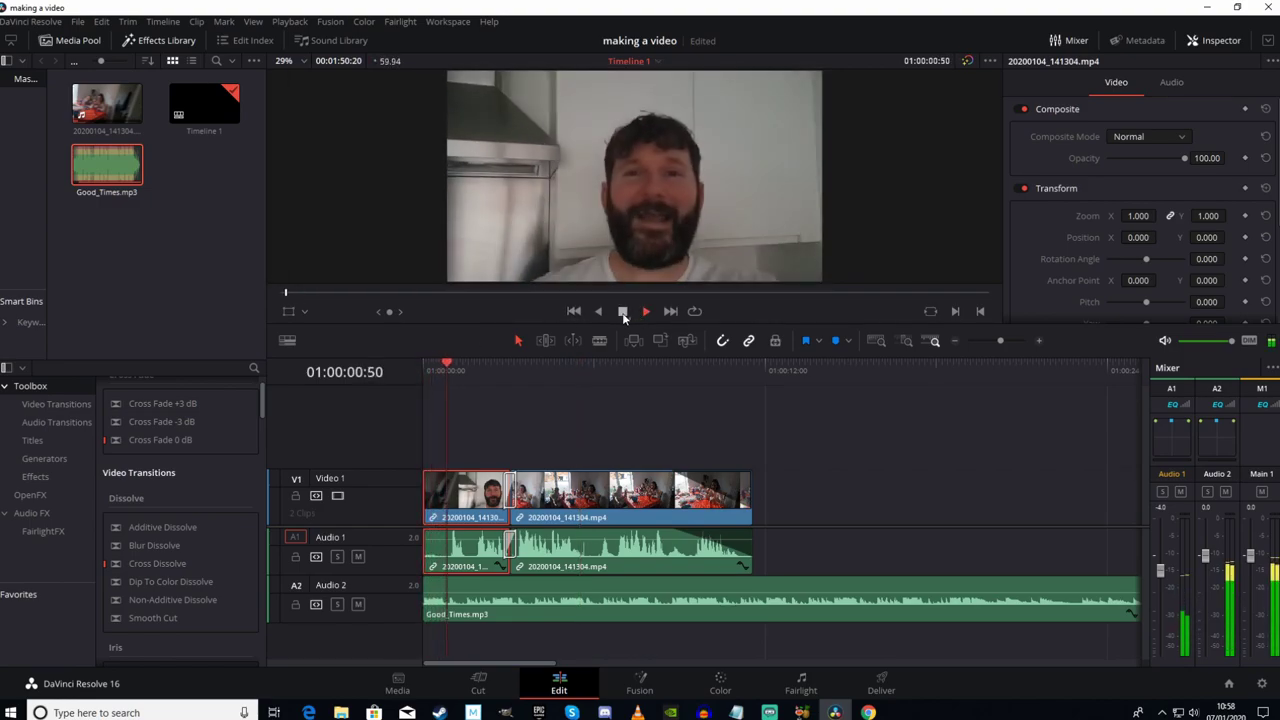
Add a short fade-in to the start of the A2 music clip and play it back from the beginning.
click(622, 312)
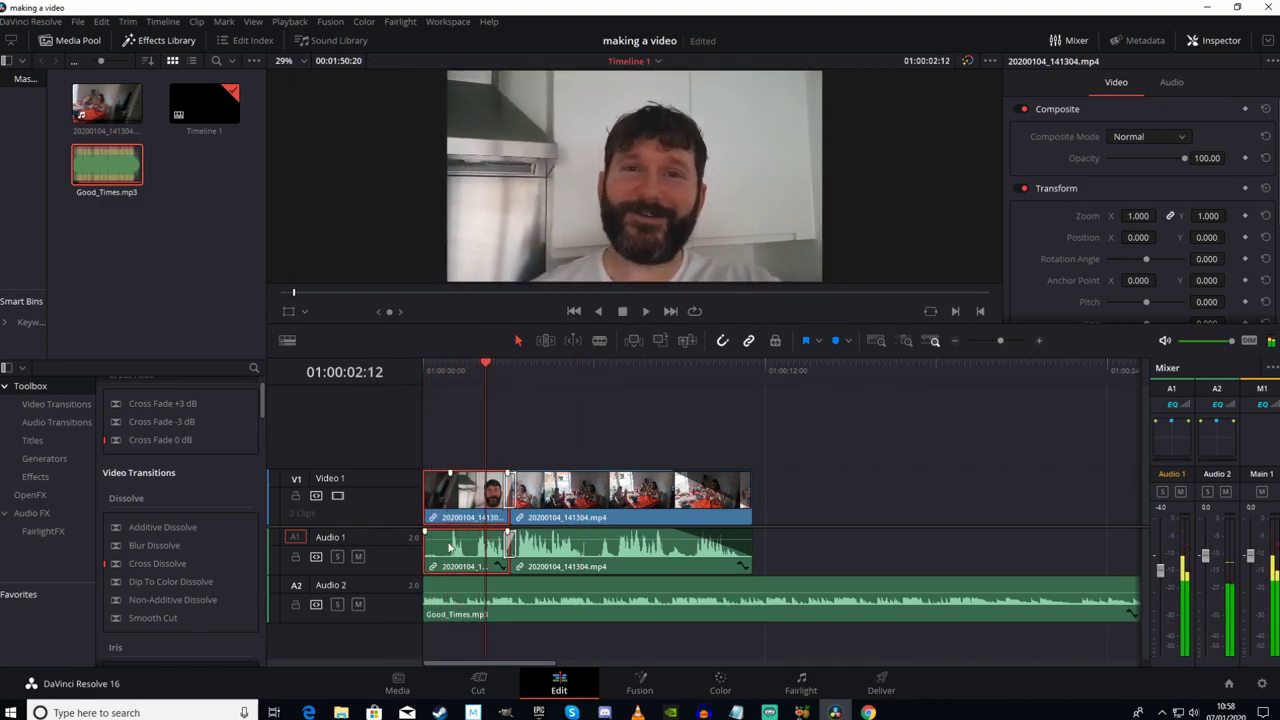
click(424, 580)
drag(424, 579, 453, 580)
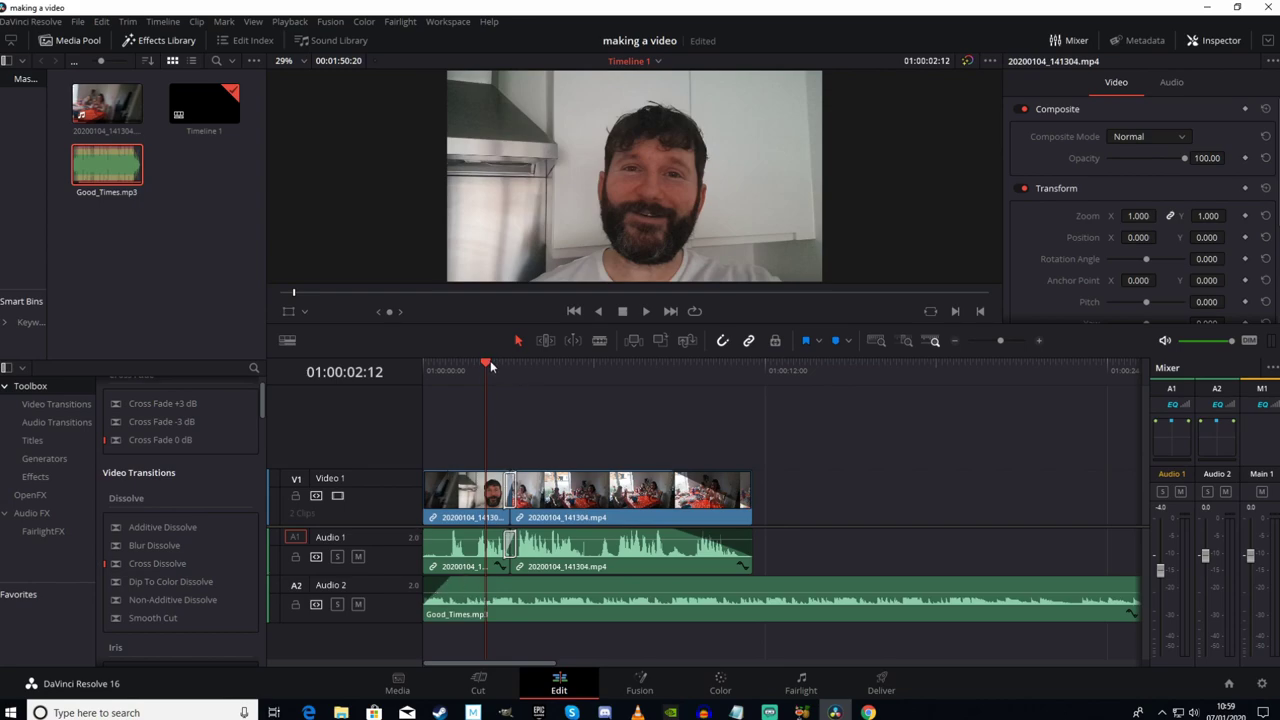
drag(490, 366, 408, 366)
click(645, 311)
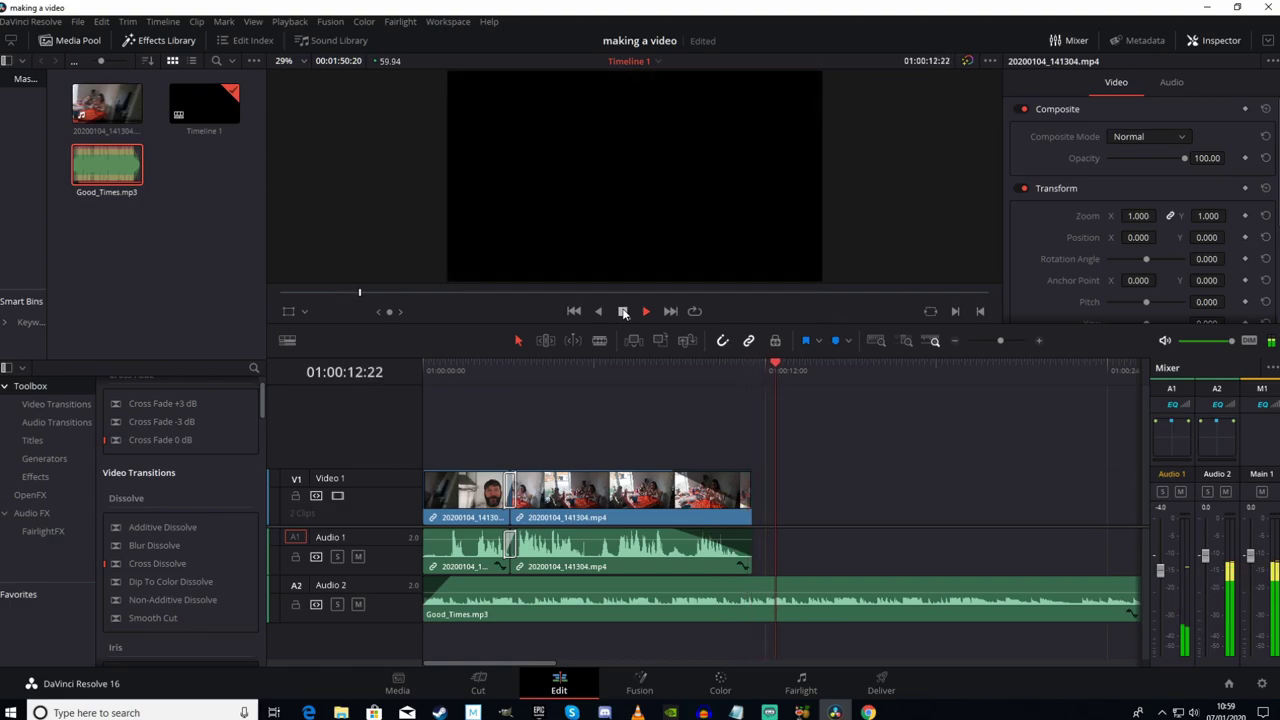
With snapping off, split the A2 music at 01:00:11:35 and delete the leftover tail.
drag(781, 366, 753, 368)
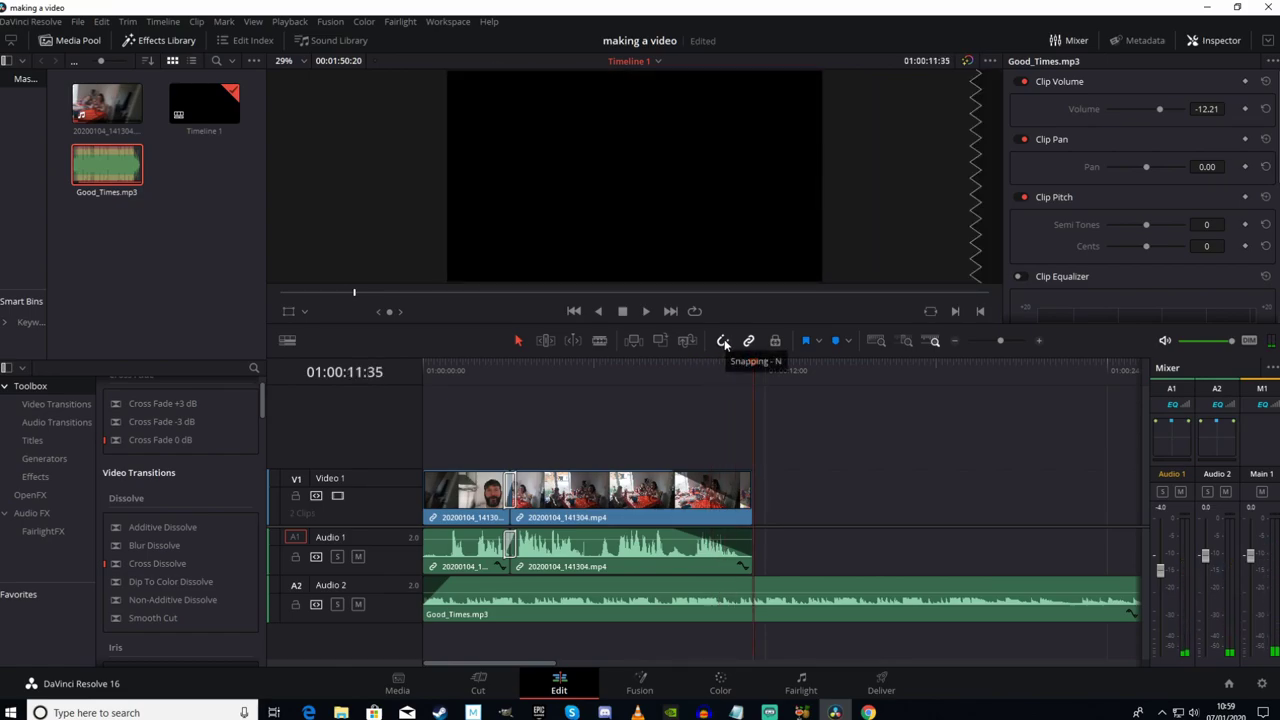
click(723, 341)
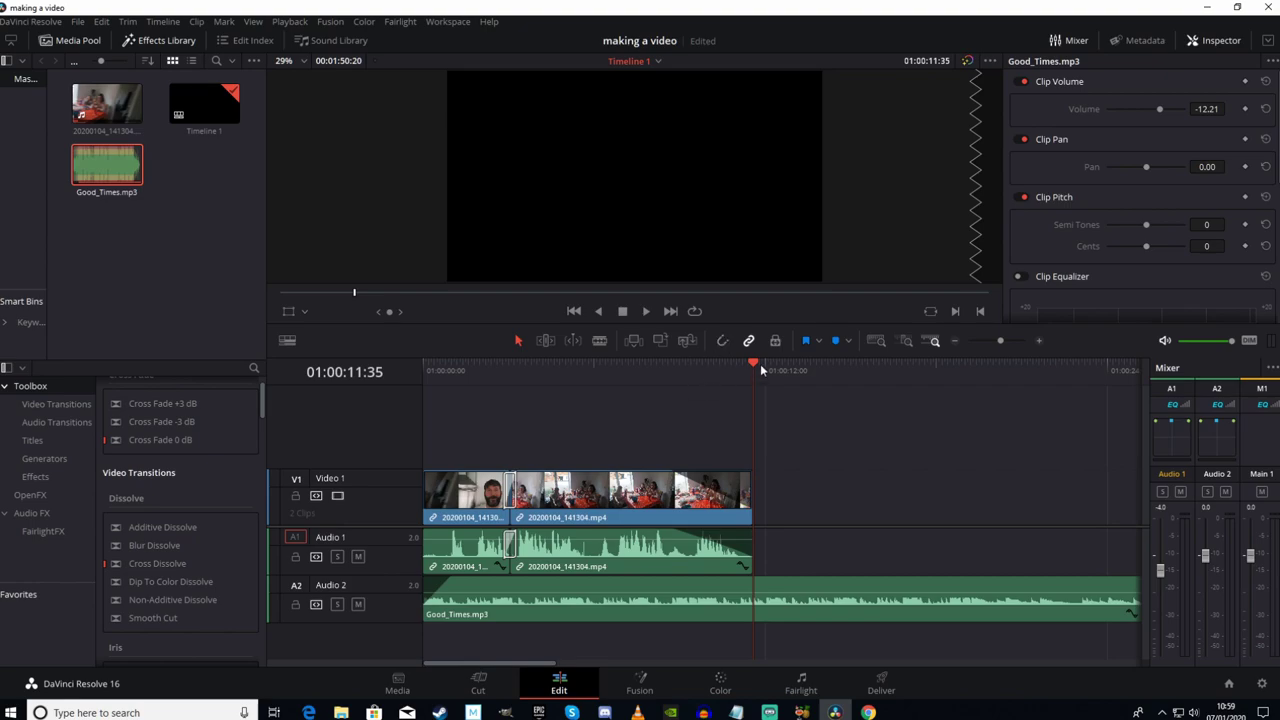
mouse_move(755, 366)
mouse_down()
mouse_move(727, 365)
mouse_move(777, 364)
mouse_move(704, 361)
mouse_move(752, 366)
mouse_up()
key(ctrl+b)
right_click(818, 590)
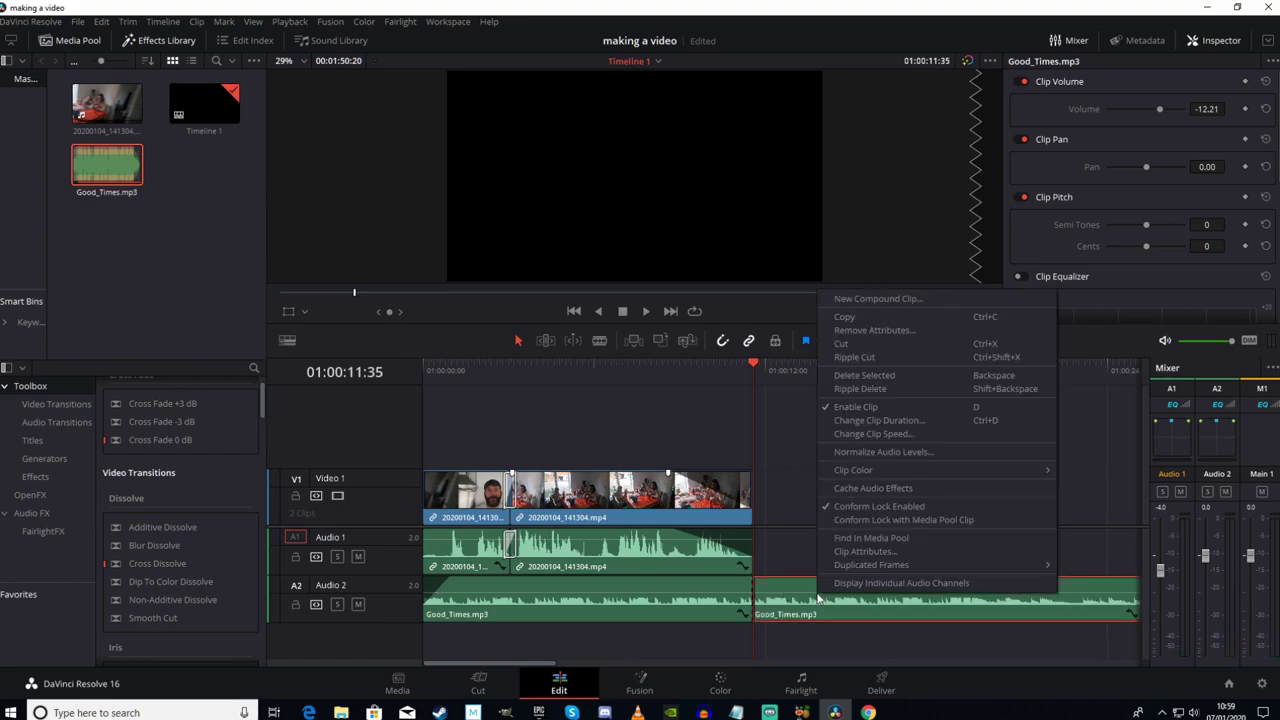
click(850, 376)
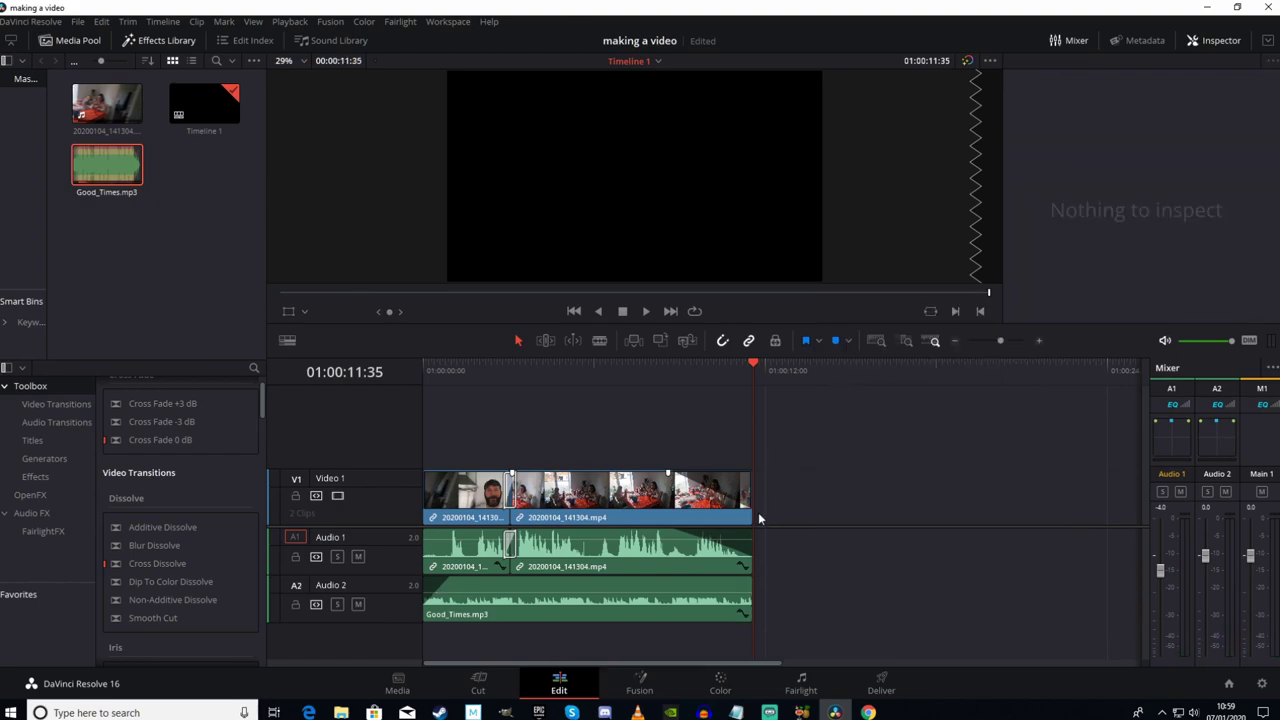
Give the end of the music a roughly three-second fade-out and play the timeline to review.
drag(749, 578, 671, 580)
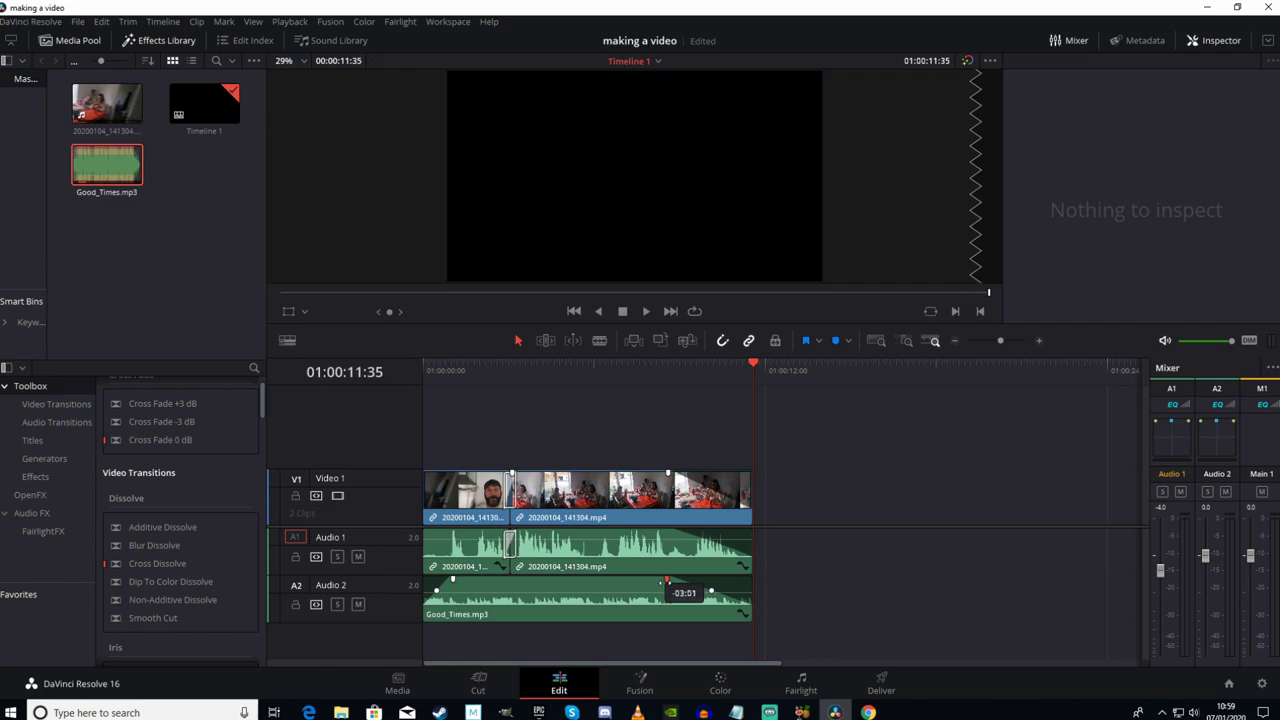
drag(667, 580, 668, 580)
drag(753, 366, 332, 378)
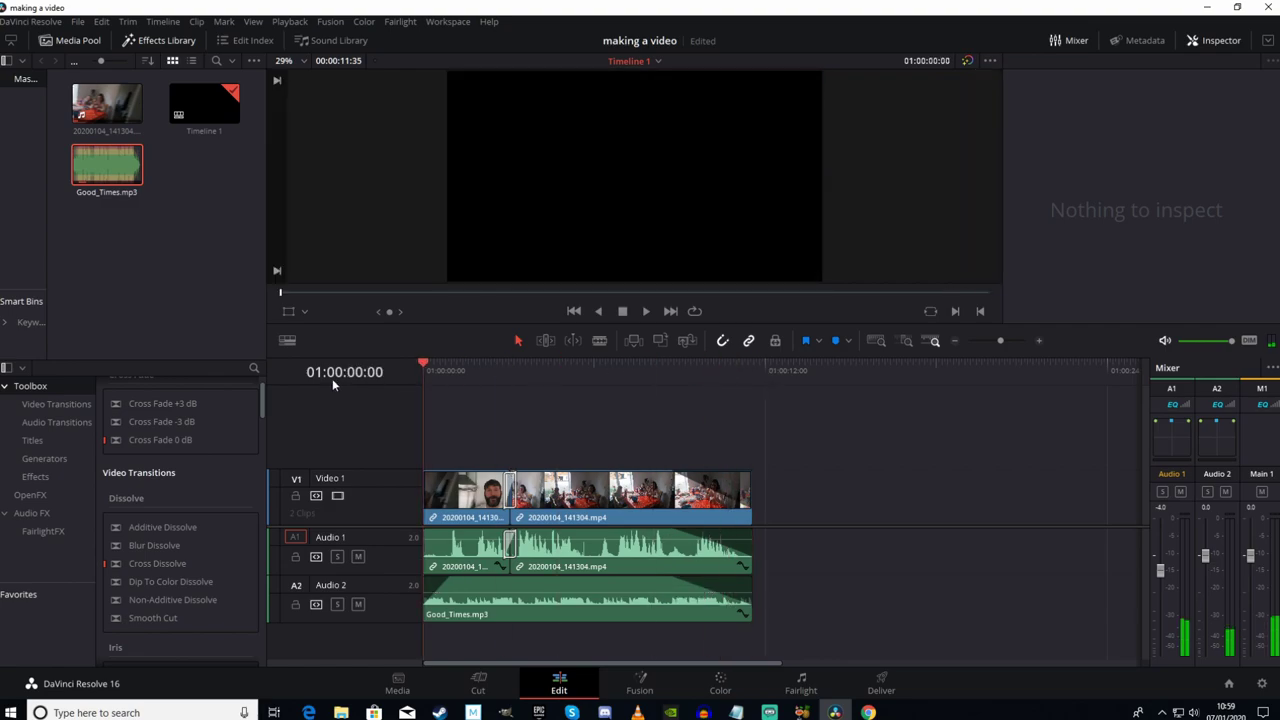
click(645, 311)
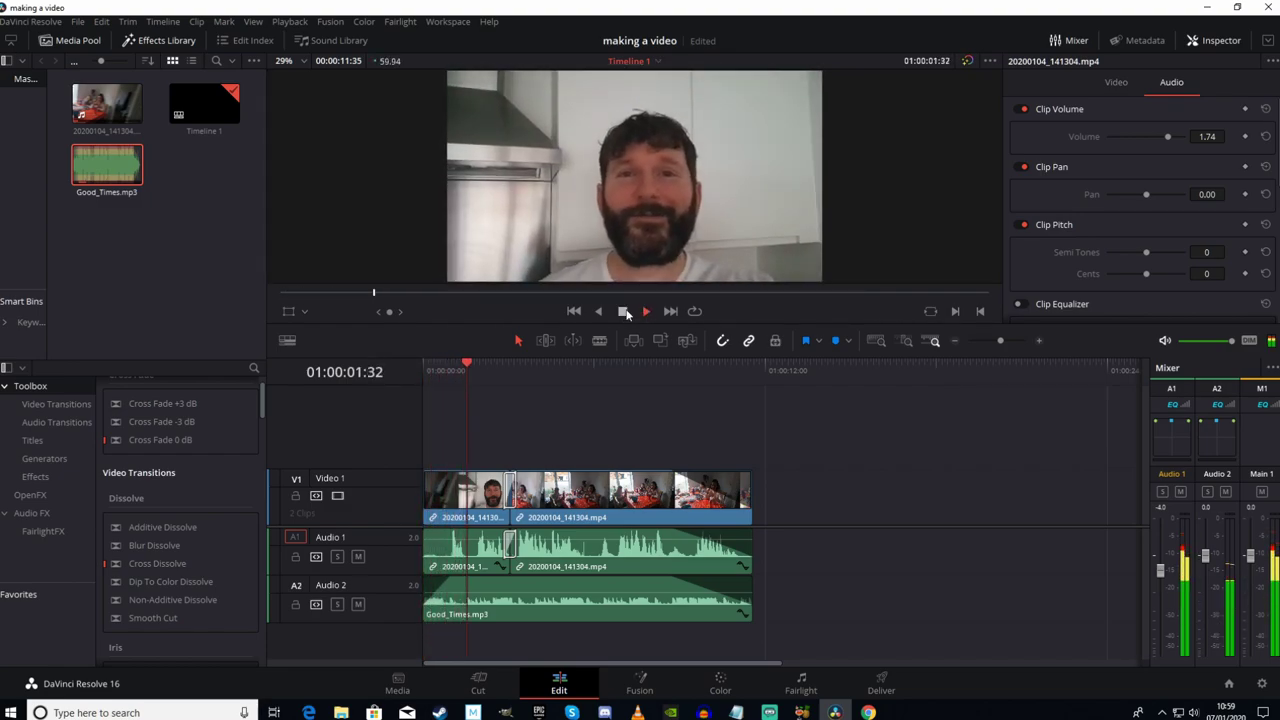
click(621, 313)
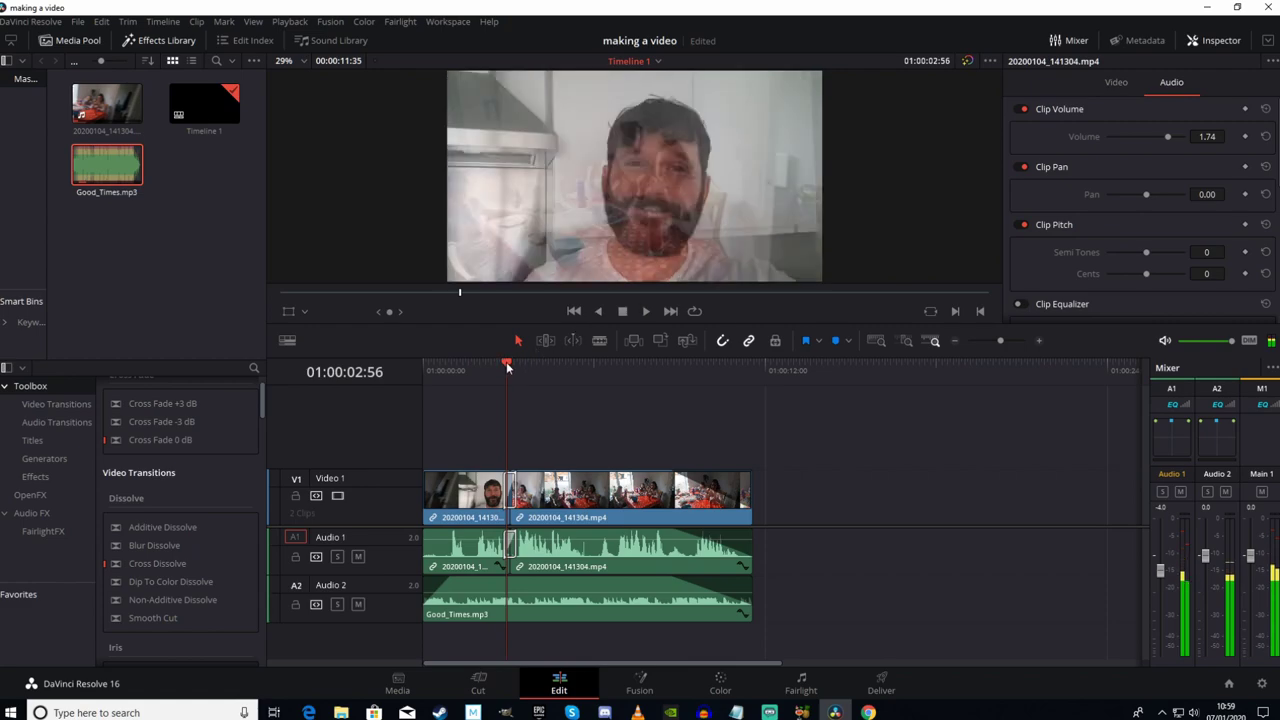
click(574, 311)
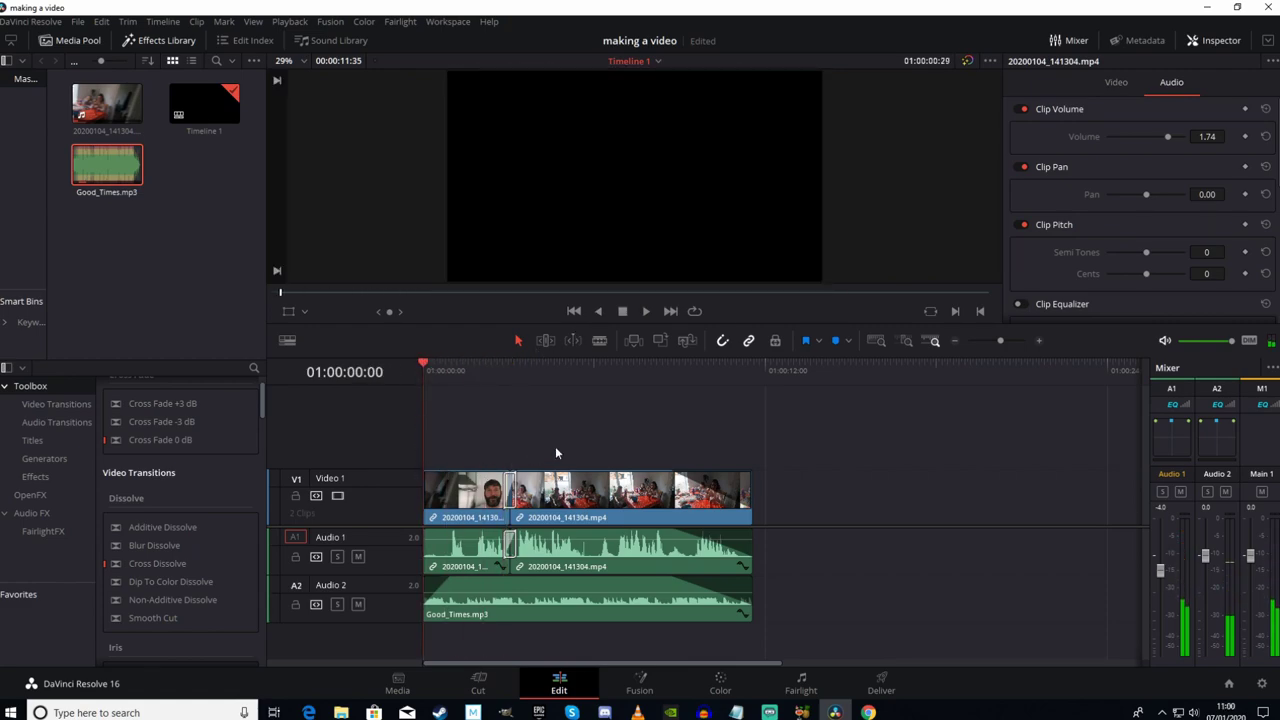
Fade the opening video clip in from black and lengthen the Good_Times.mp3 fade-in.
drag(450, 474, 476, 474)
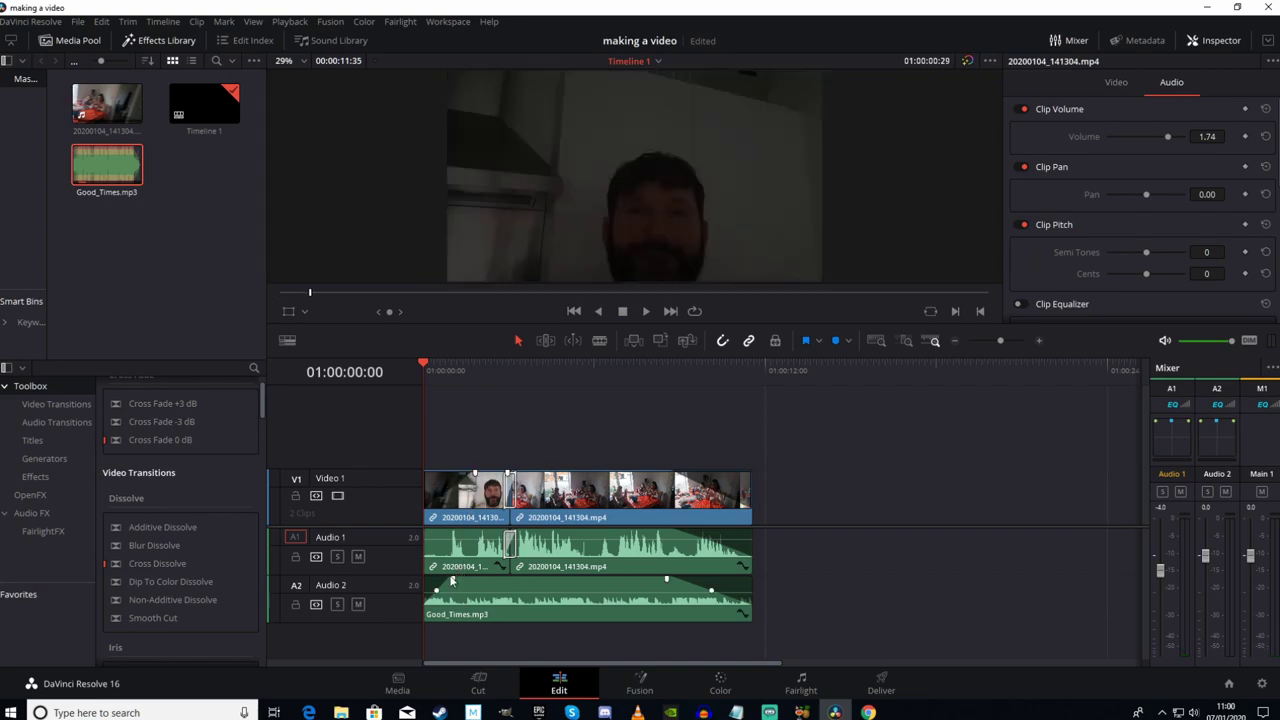
drag(453, 578, 481, 579)
click(574, 312)
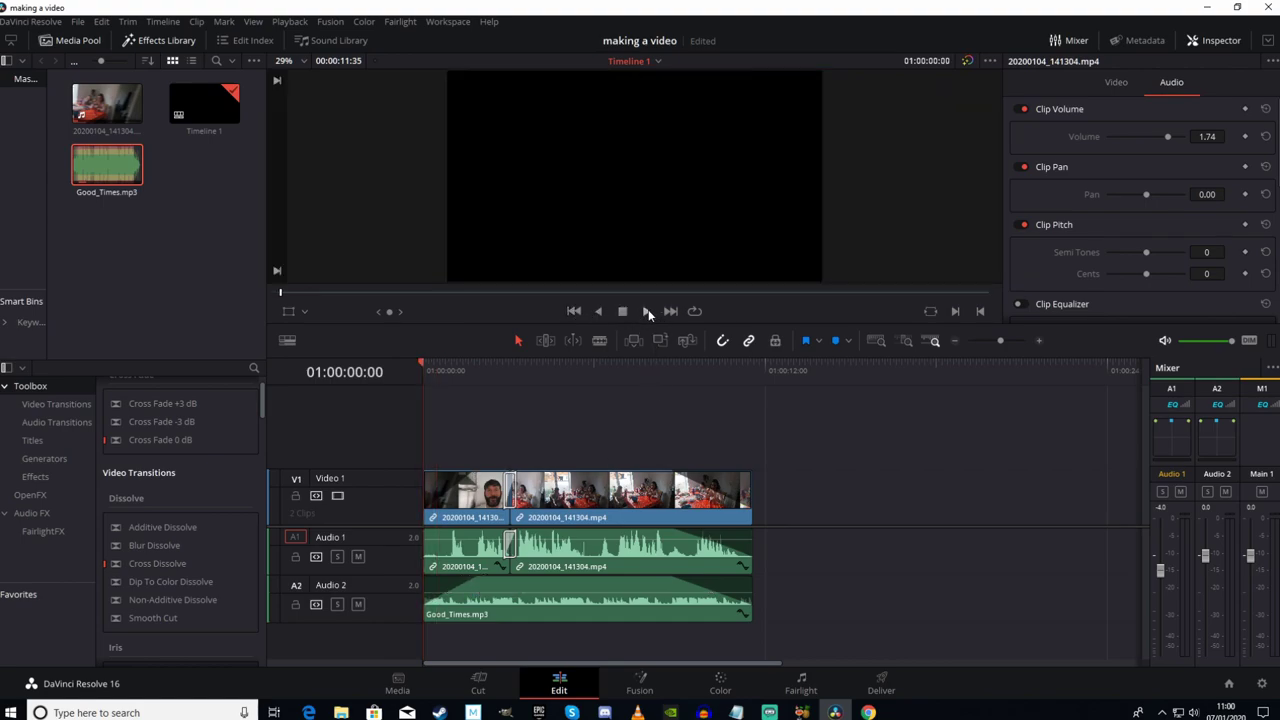
click(648, 311)
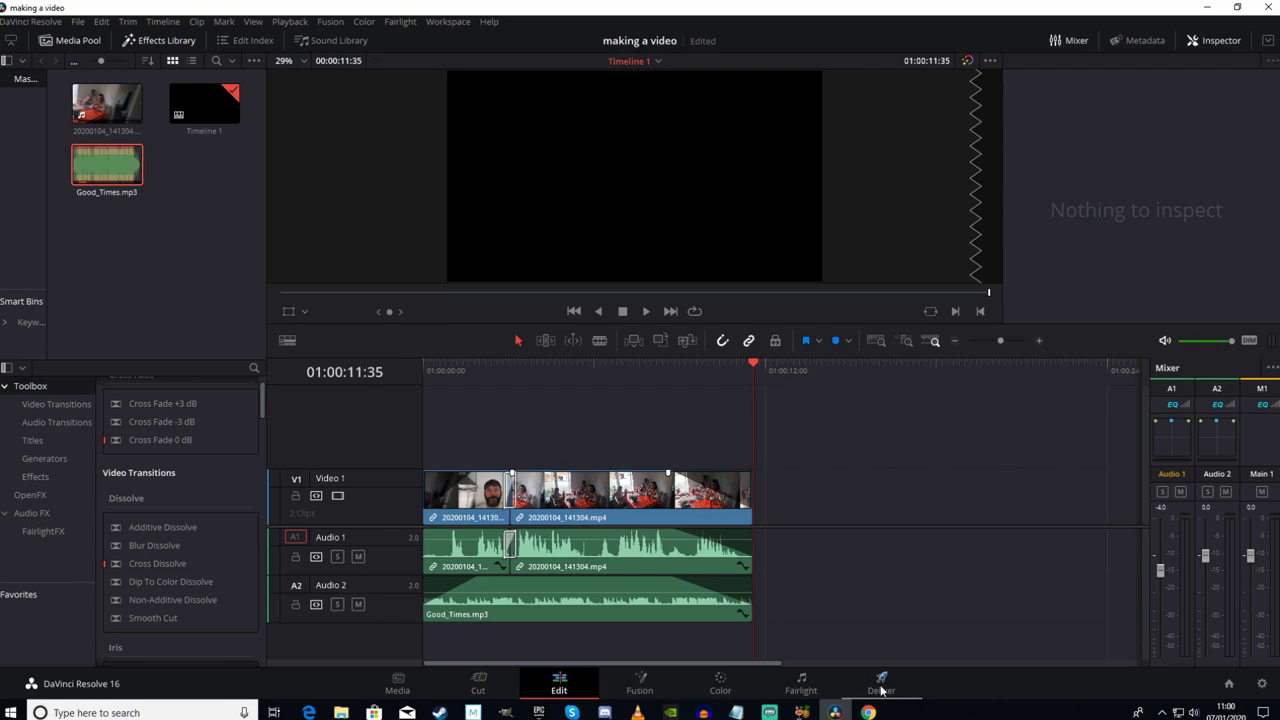
On the Deliver page, try an In/Out Range render and drag its out point toward the clip end.
click(881, 686)
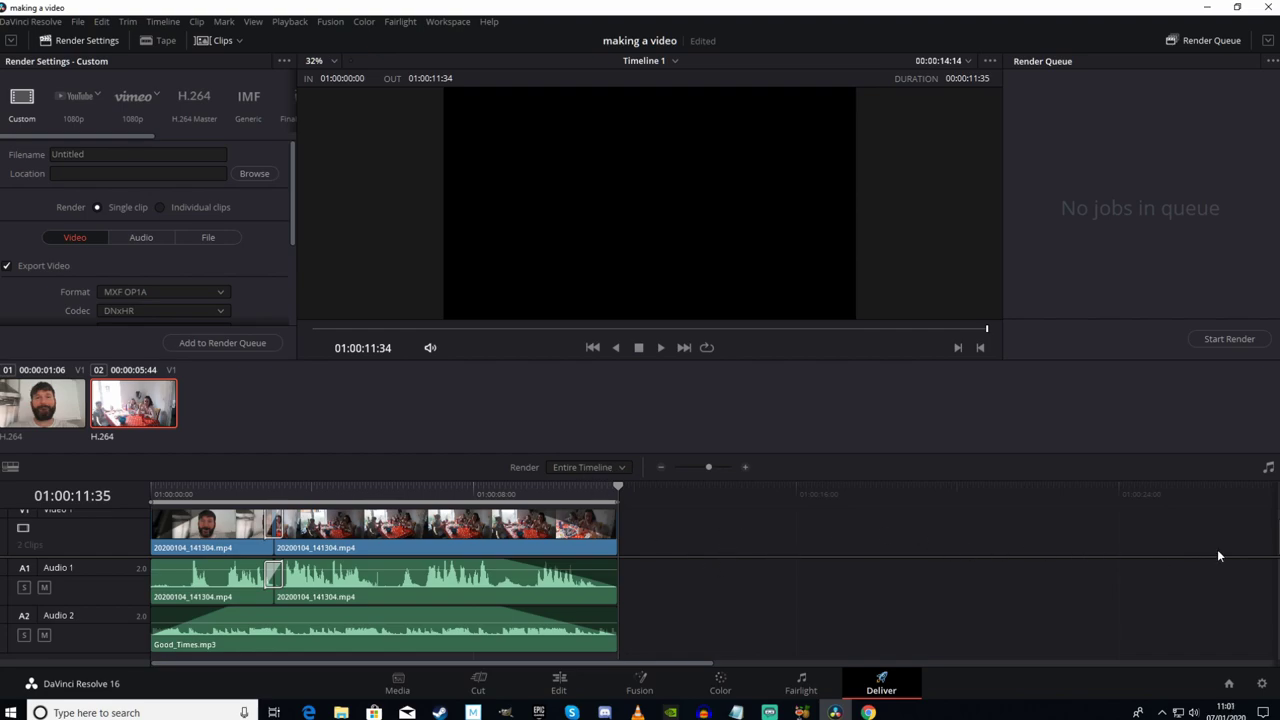
click(624, 467)
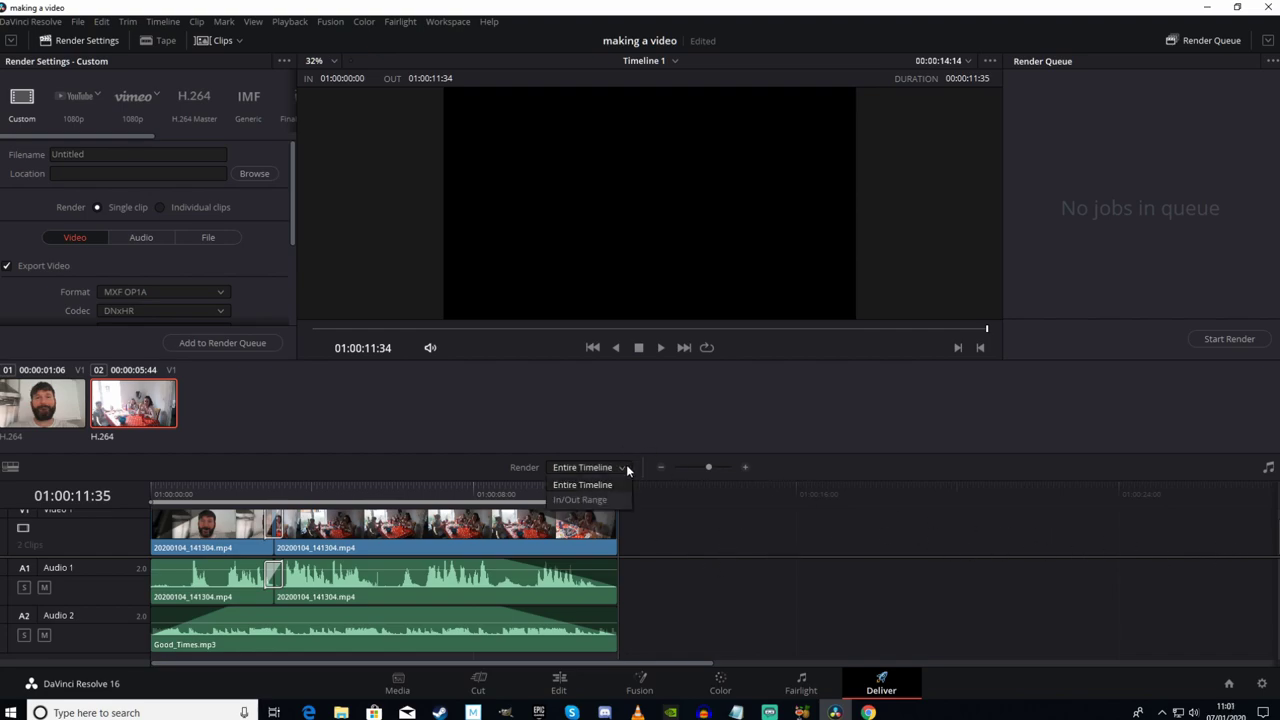
click(580, 496)
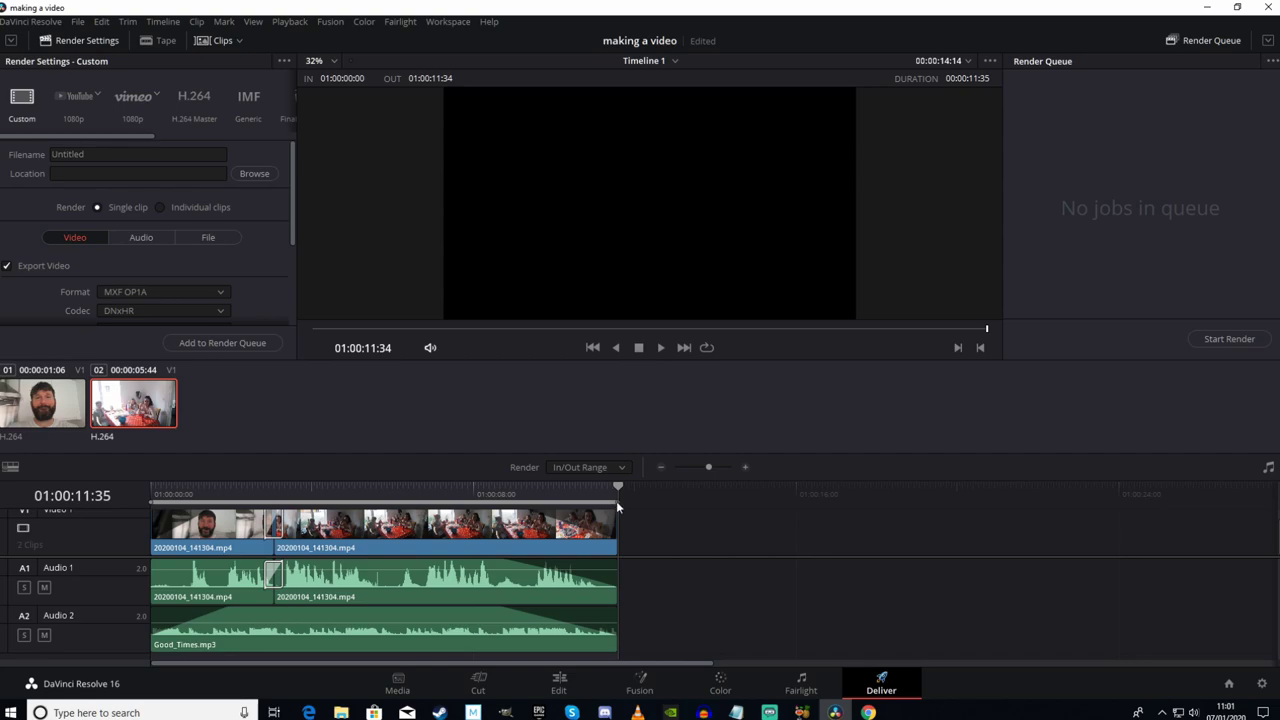
drag(616, 501, 690, 505)
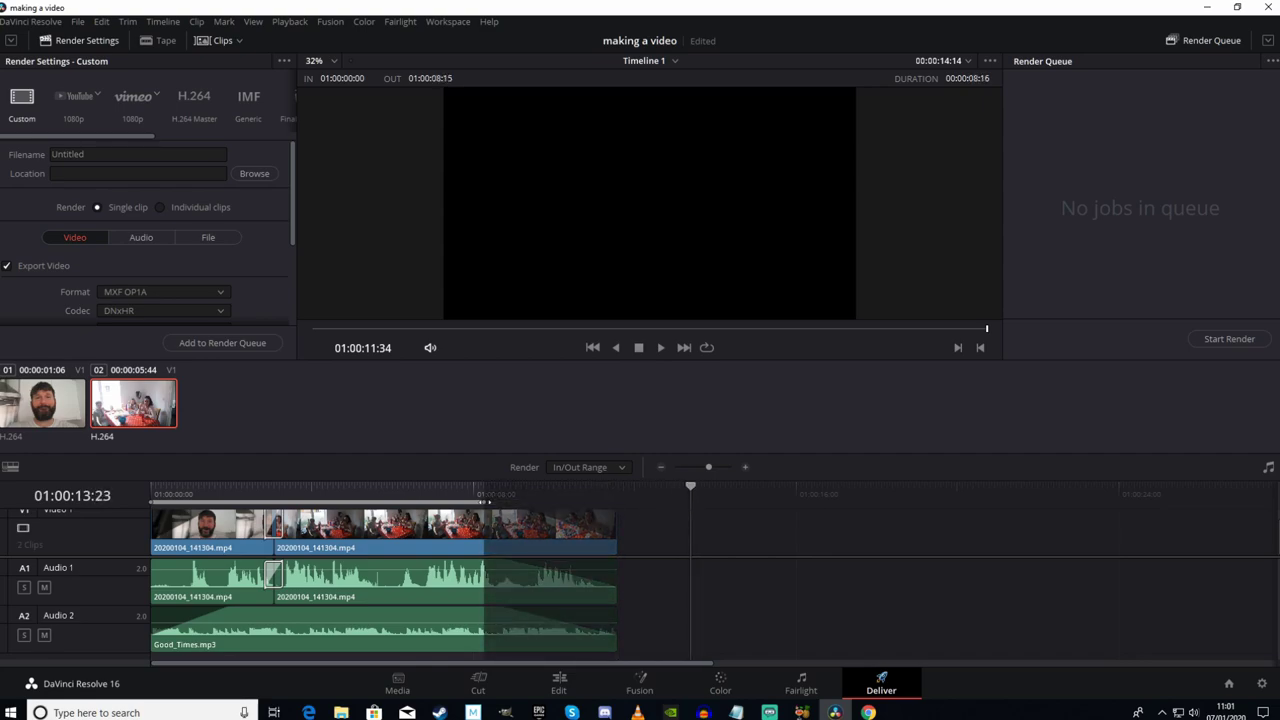
drag(486, 499, 567, 499)
drag(689, 486, 811, 487)
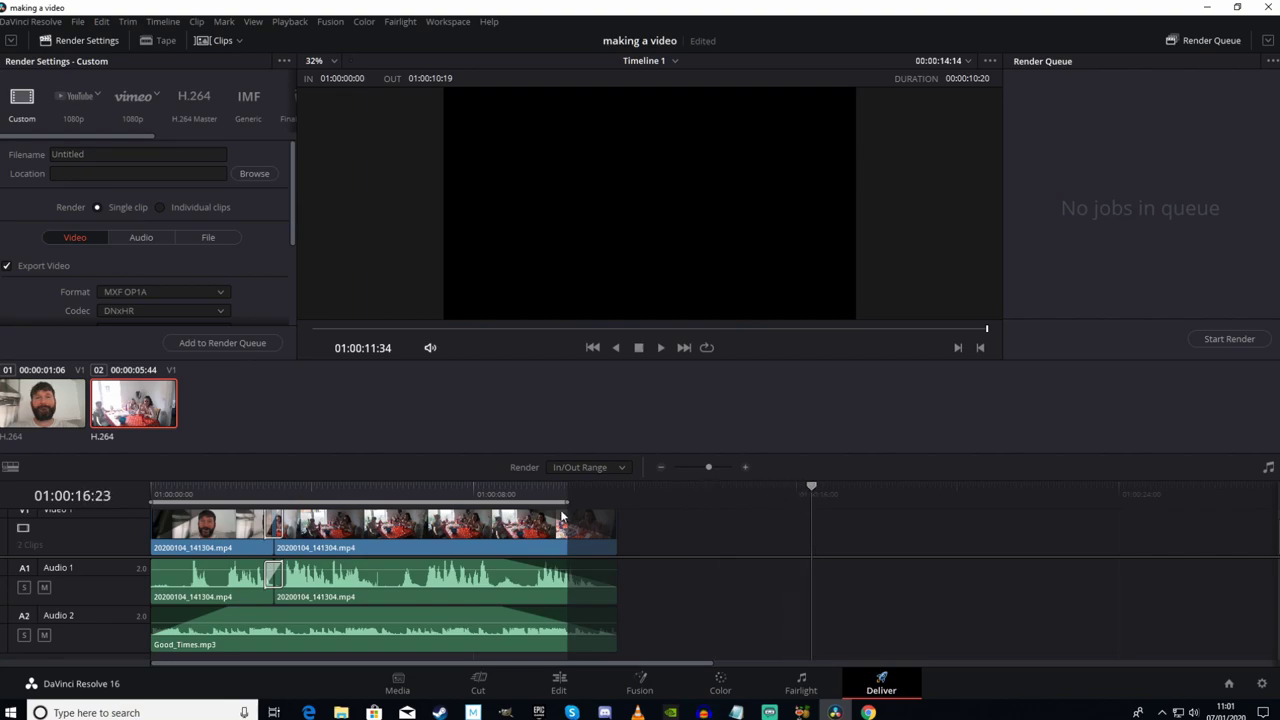
drag(568, 500, 476, 498)
Switch the render range back to Entire Timeline and zoom into the timeline.
click(621, 467)
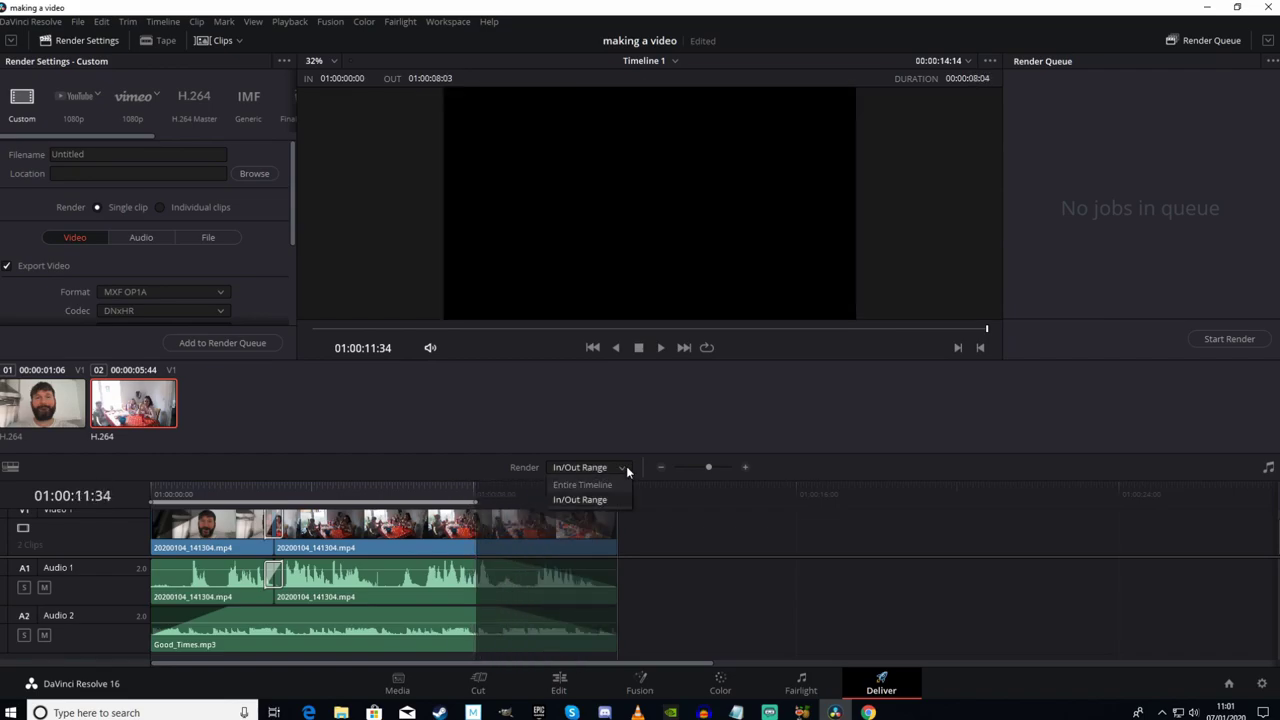
click(603, 485)
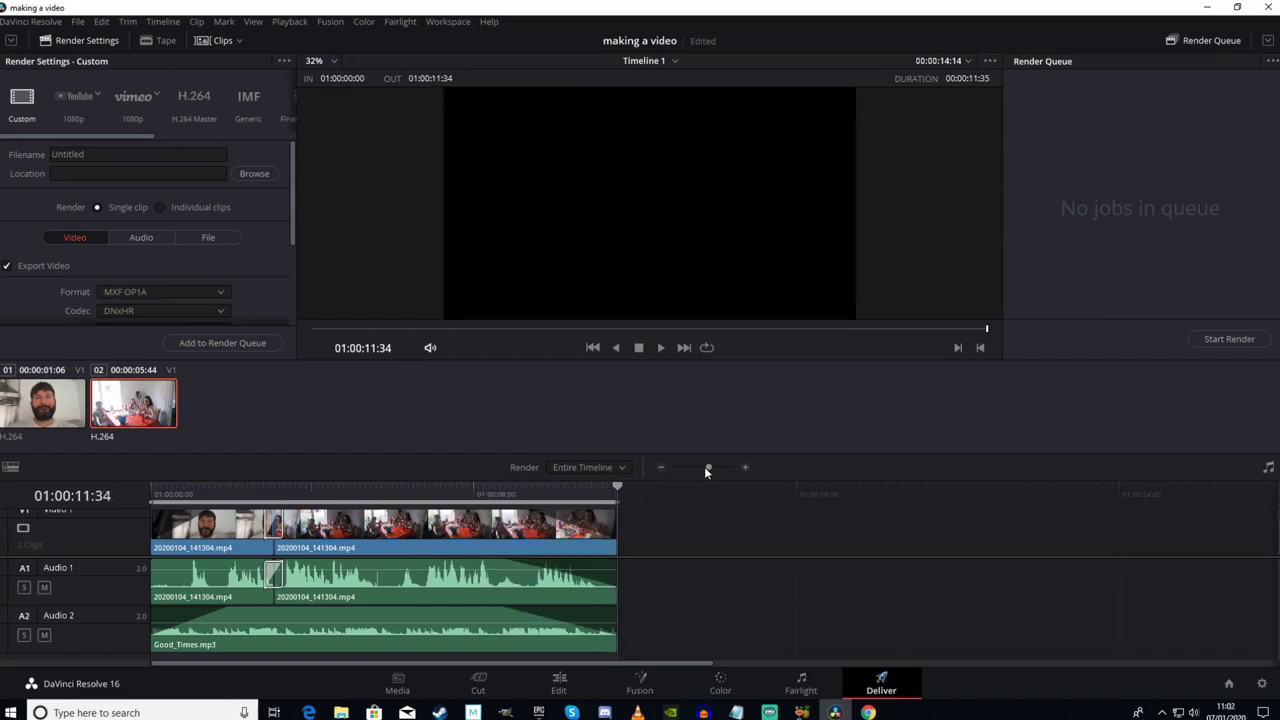
drag(707, 467, 733, 467)
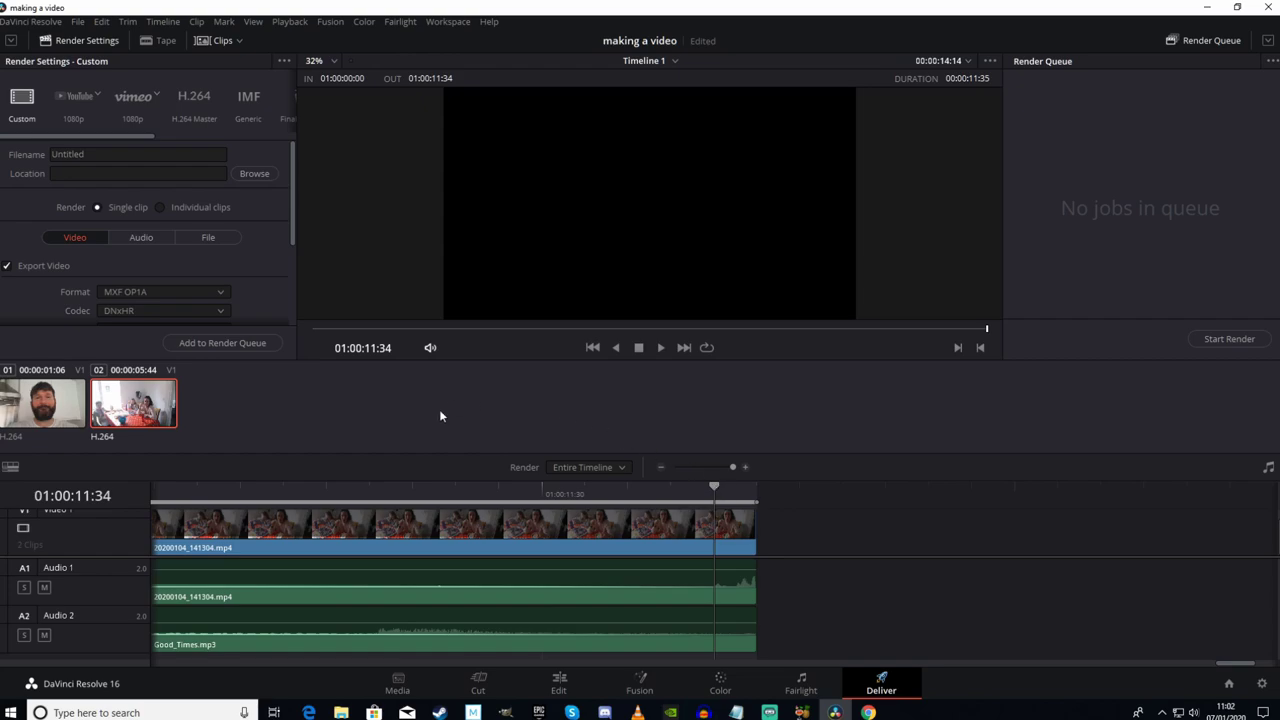
Name the render 'making a video easy type thing style good' and save it to E:\ready for upload.
click(88, 154)
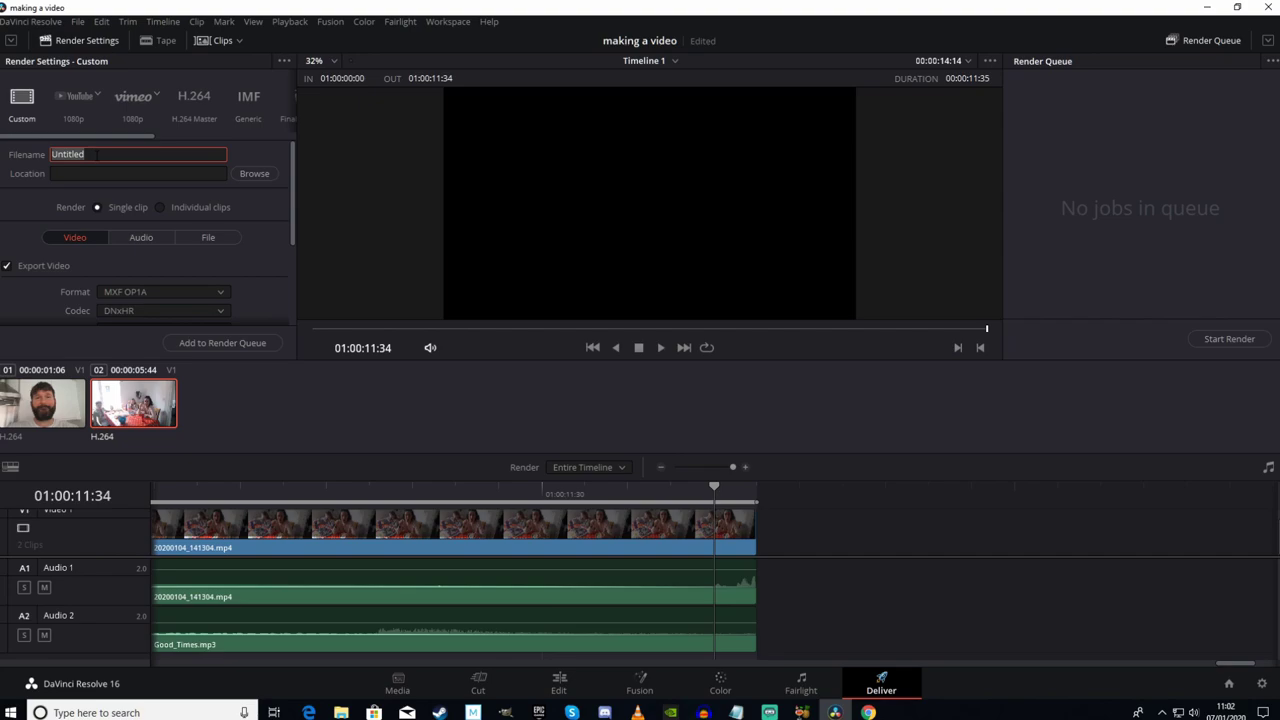
text(making a video easy type thing s)
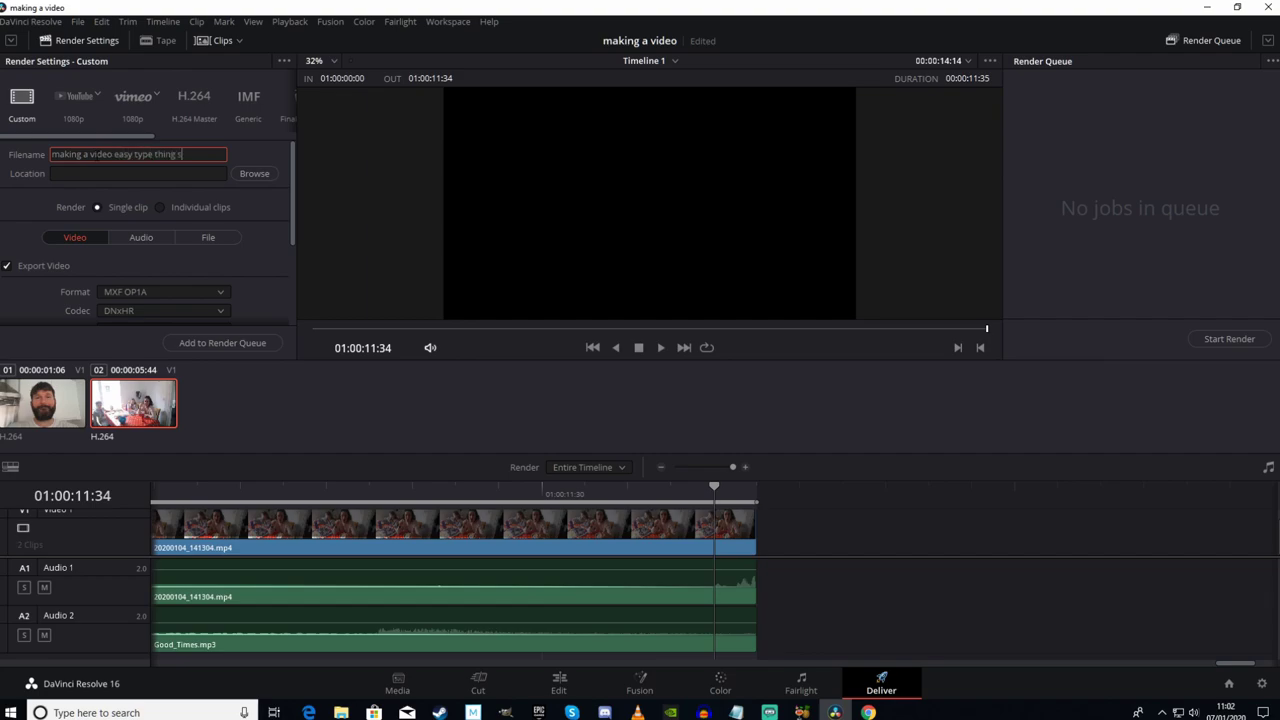
text(tyle good)
click(247, 173)
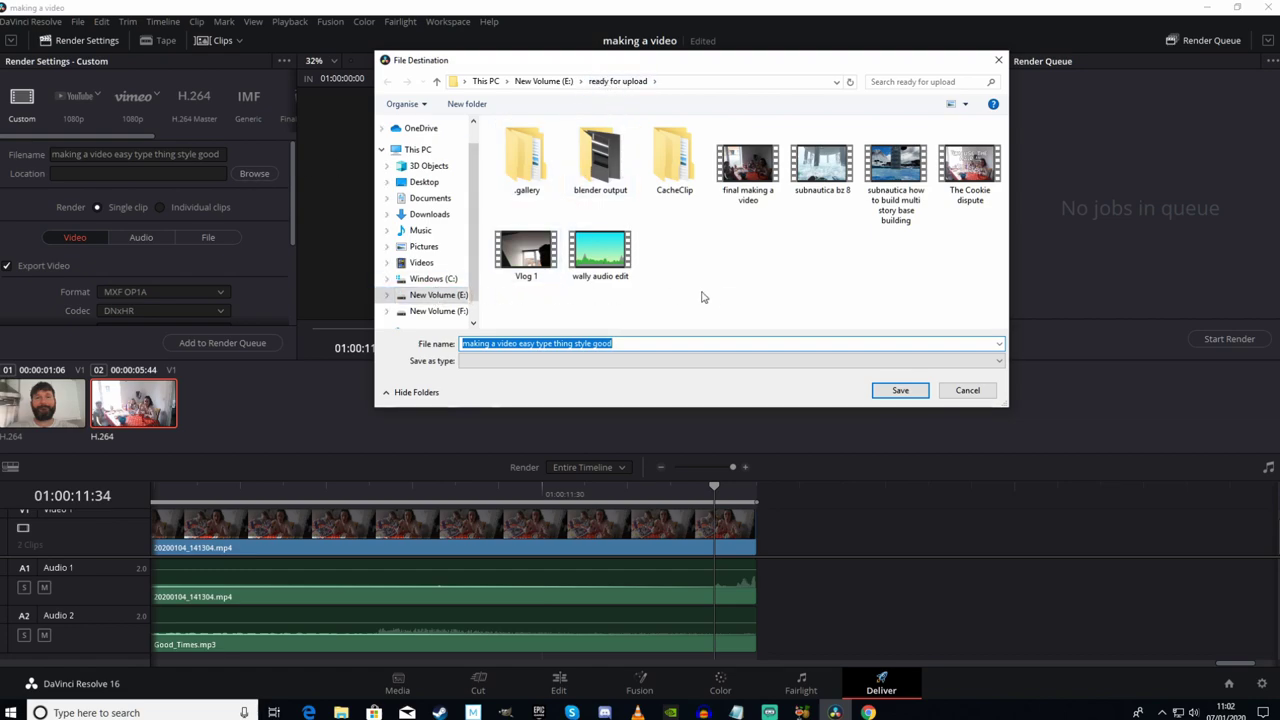
click(898, 391)
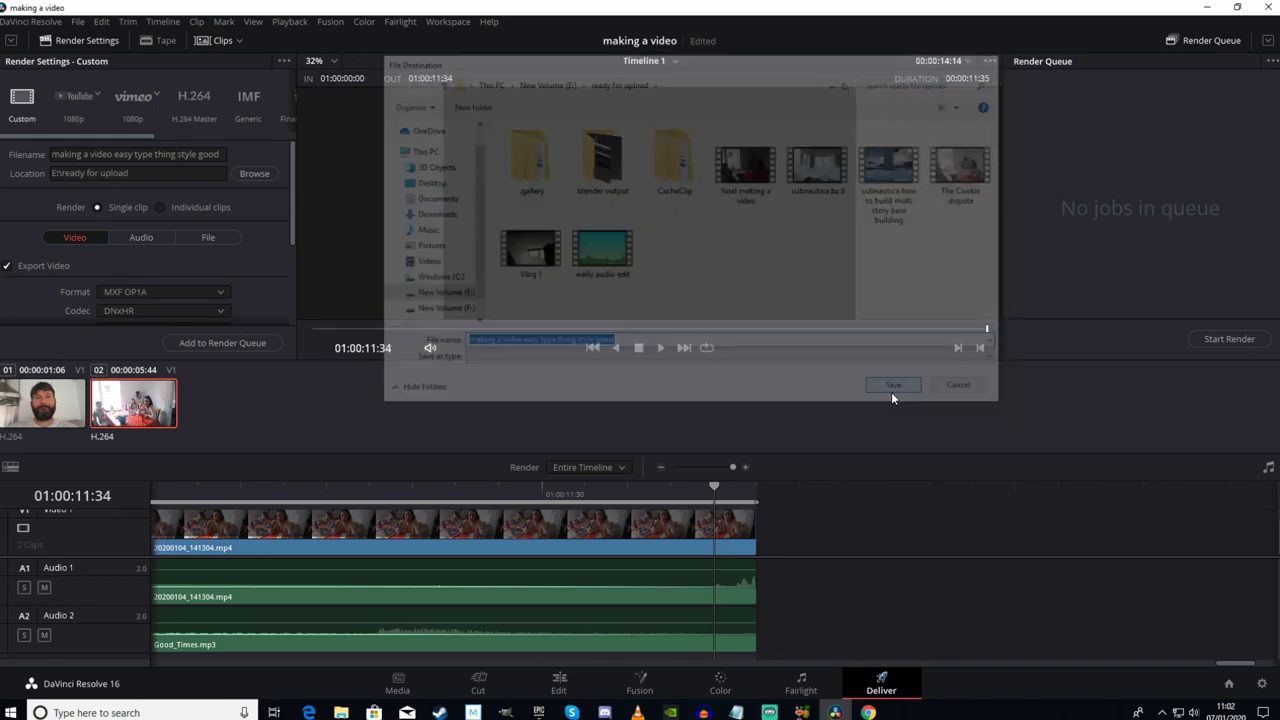
scroll(255, 263, down, 2)
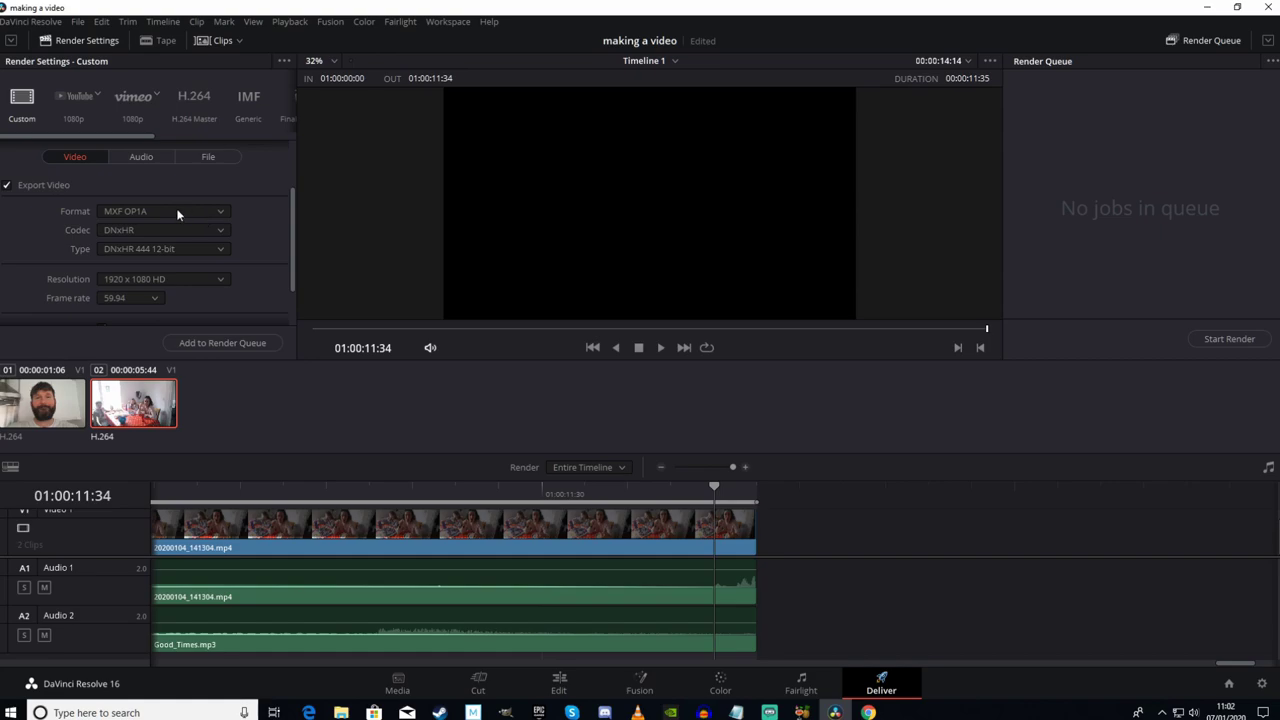
Set the output format to MP4 (H.264) and add the Timeline 1 job to the render queue.
click(176, 208)
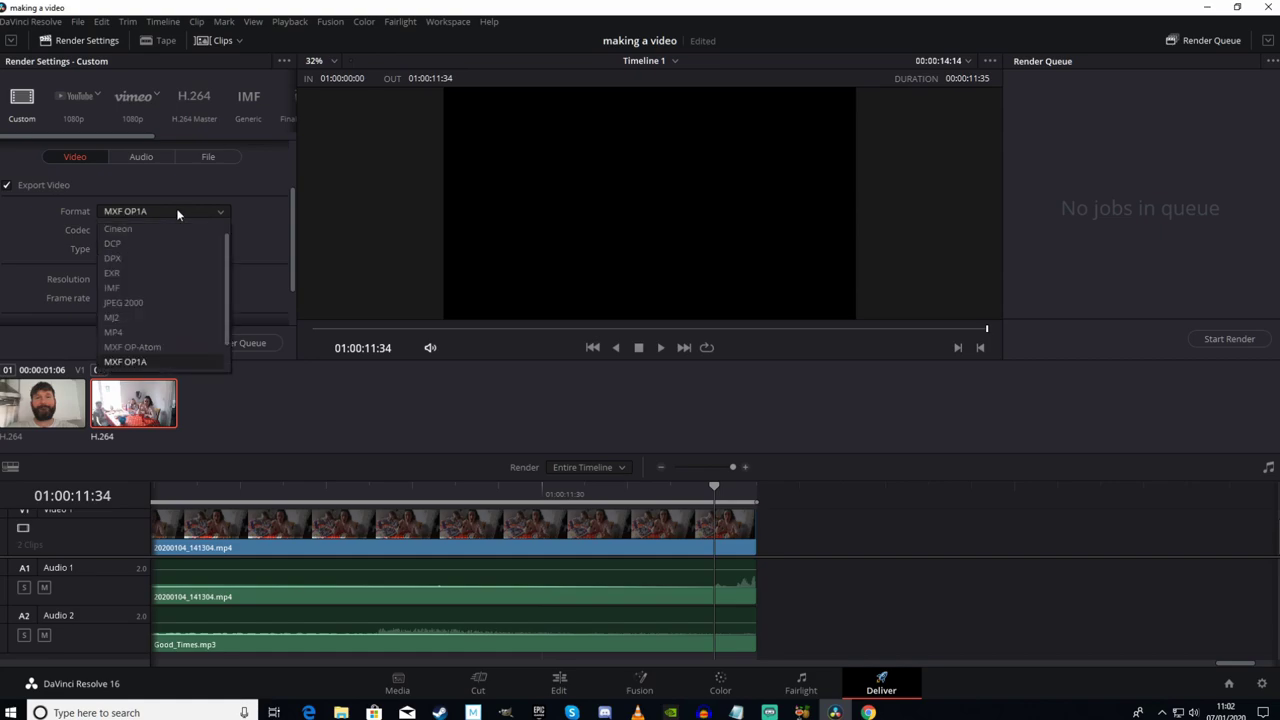
click(137, 333)
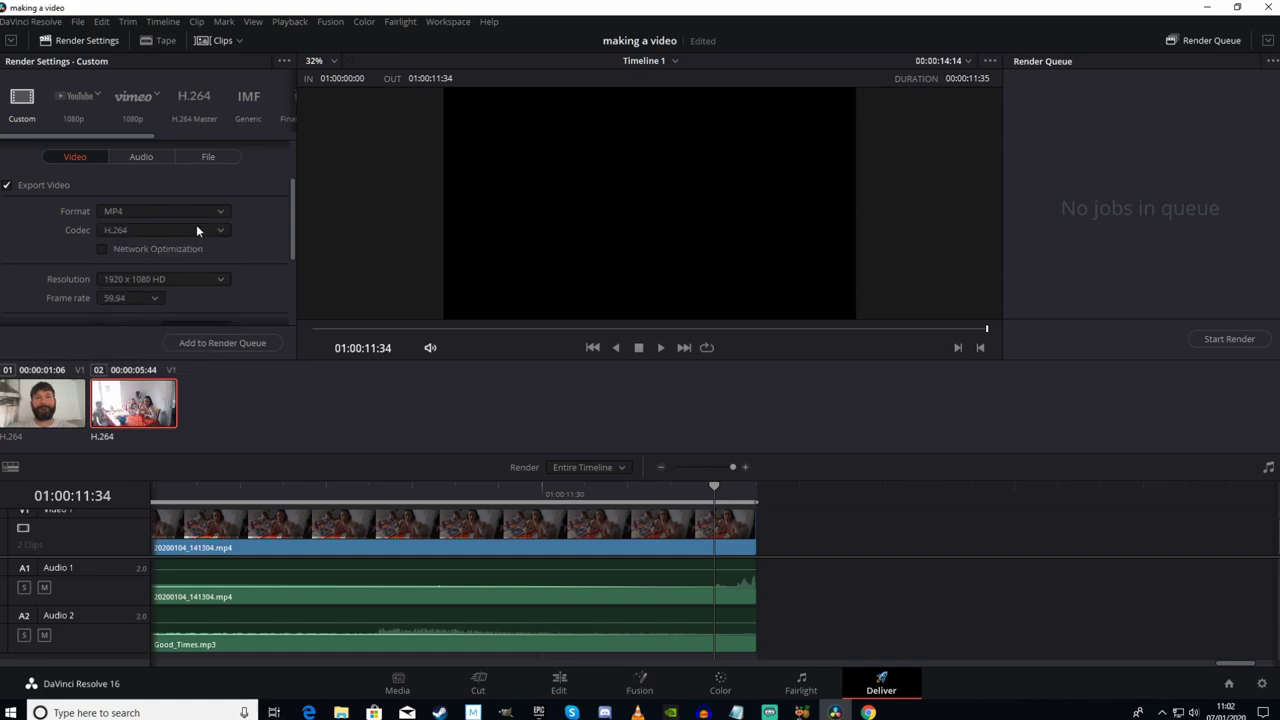
scroll(279, 225, down, 1)
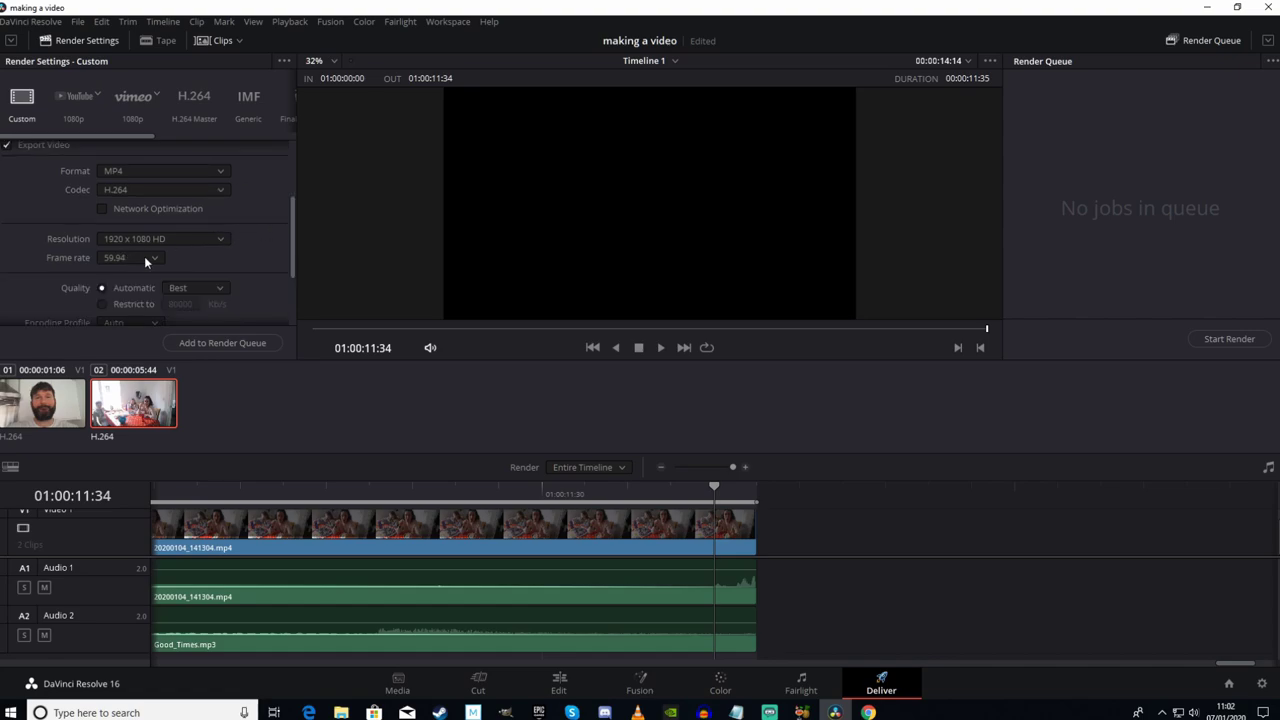
scroll(261, 254, down, 1)
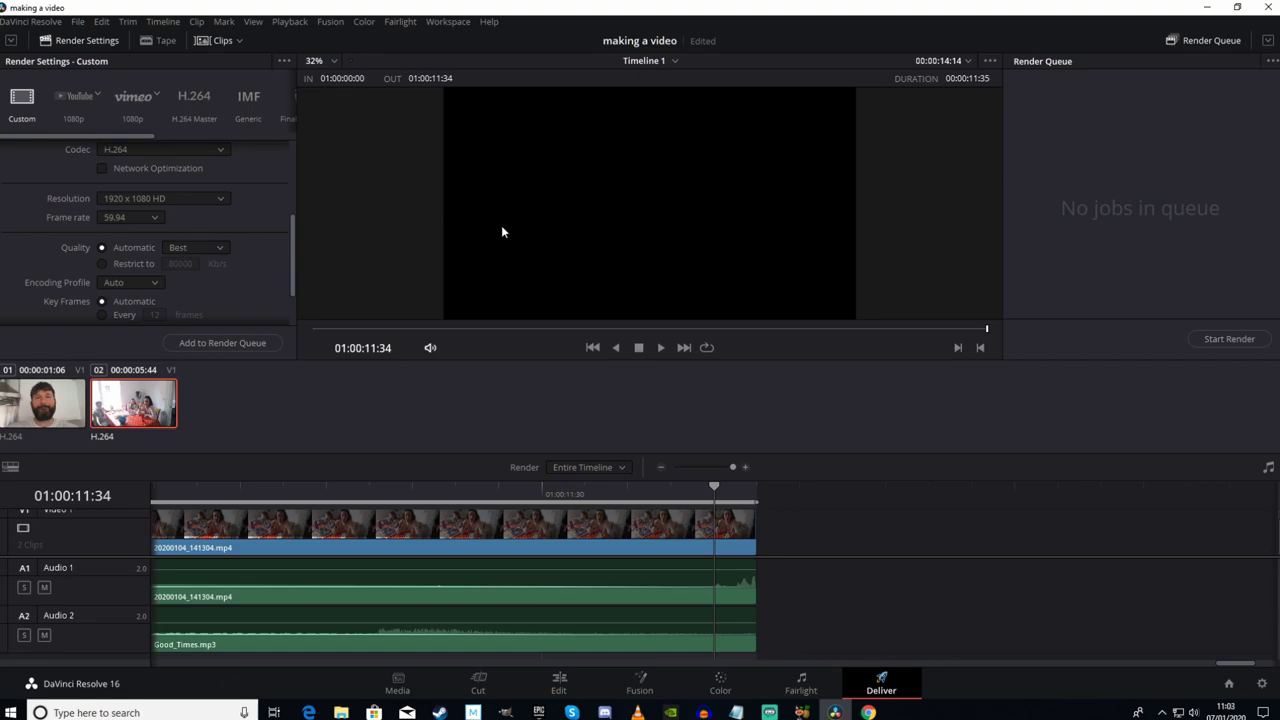
click(222, 343)
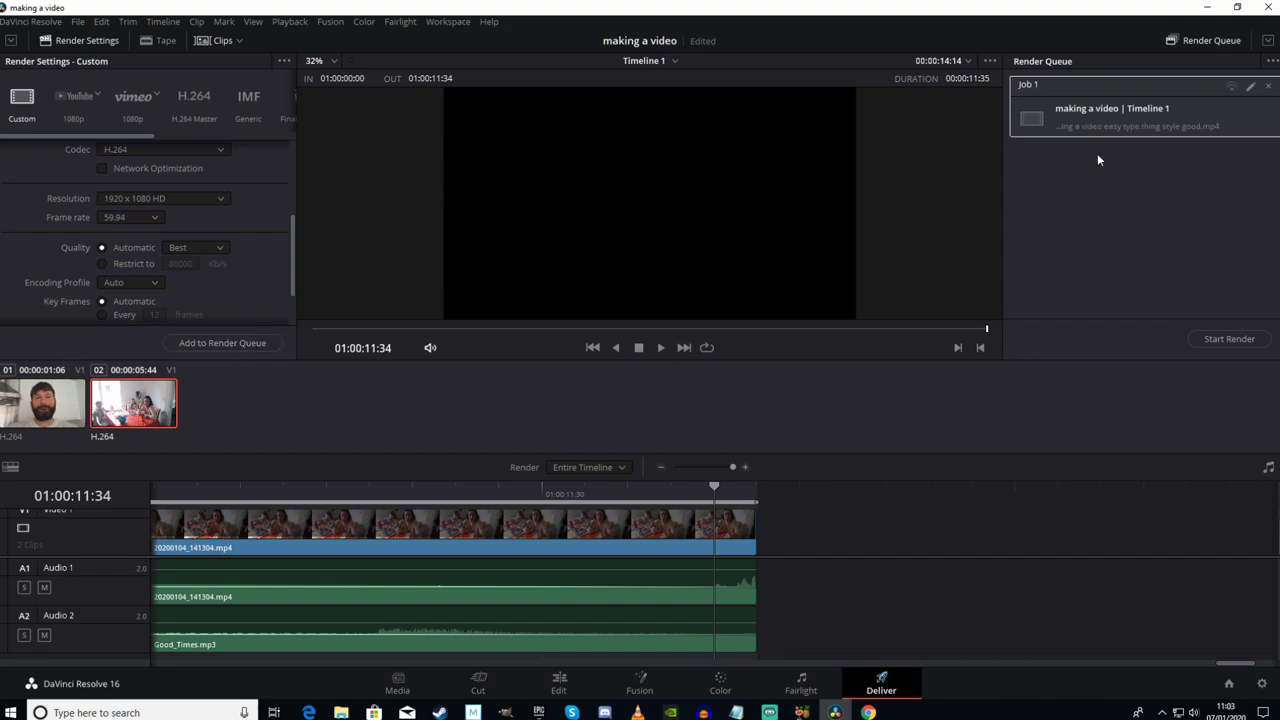
Start rendering Job 1 and let the MP4 export complete.
click(1208, 343)
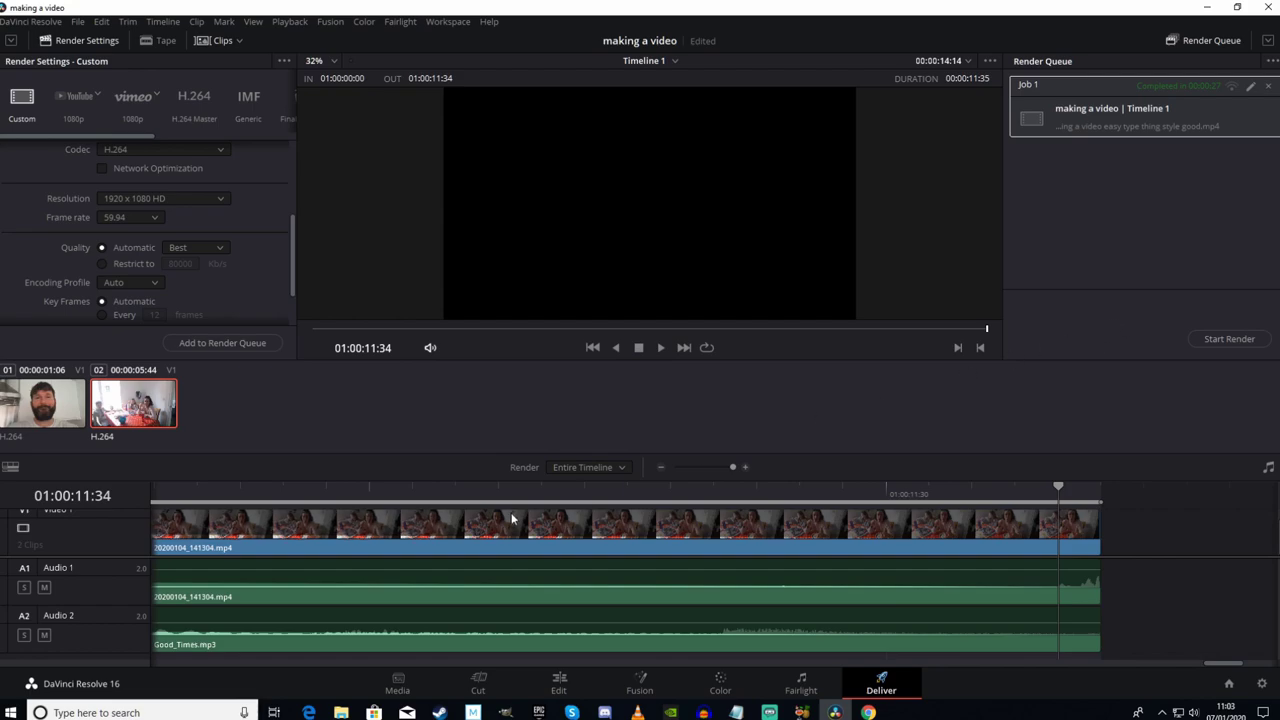
click(341, 712)
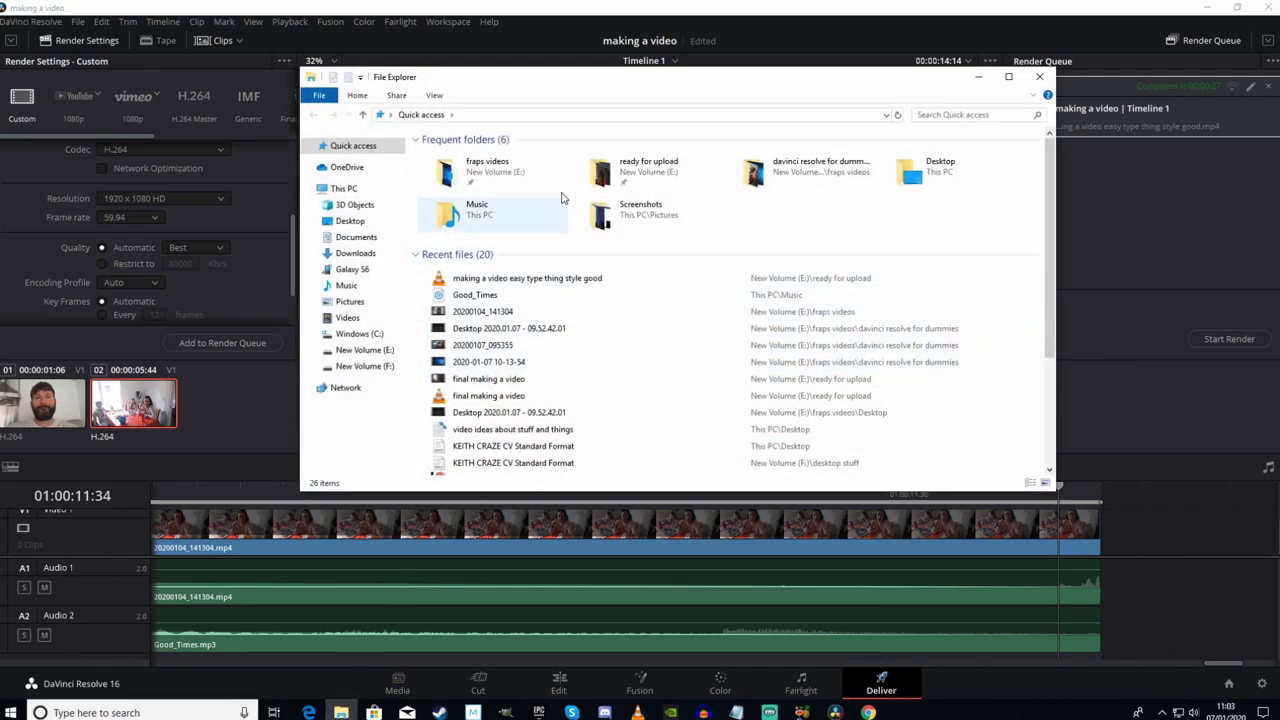
double_click(616, 178)
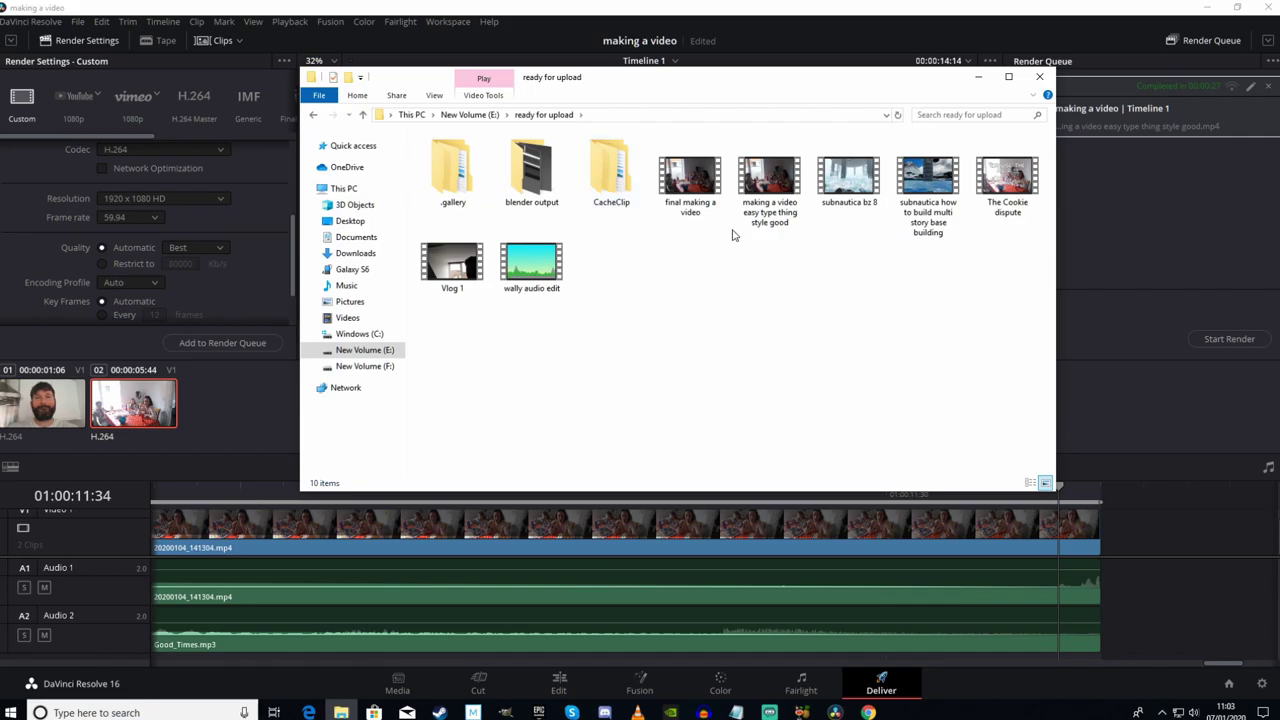
double_click(770, 176)
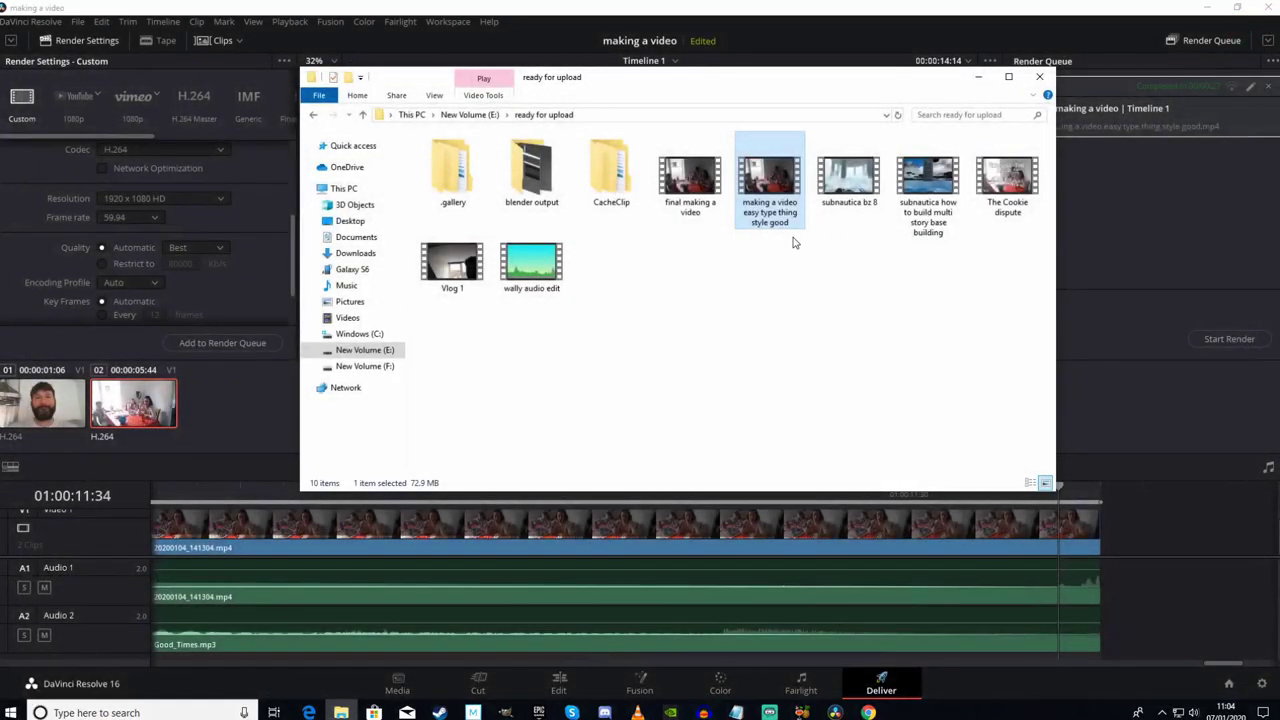
click(1040, 78)
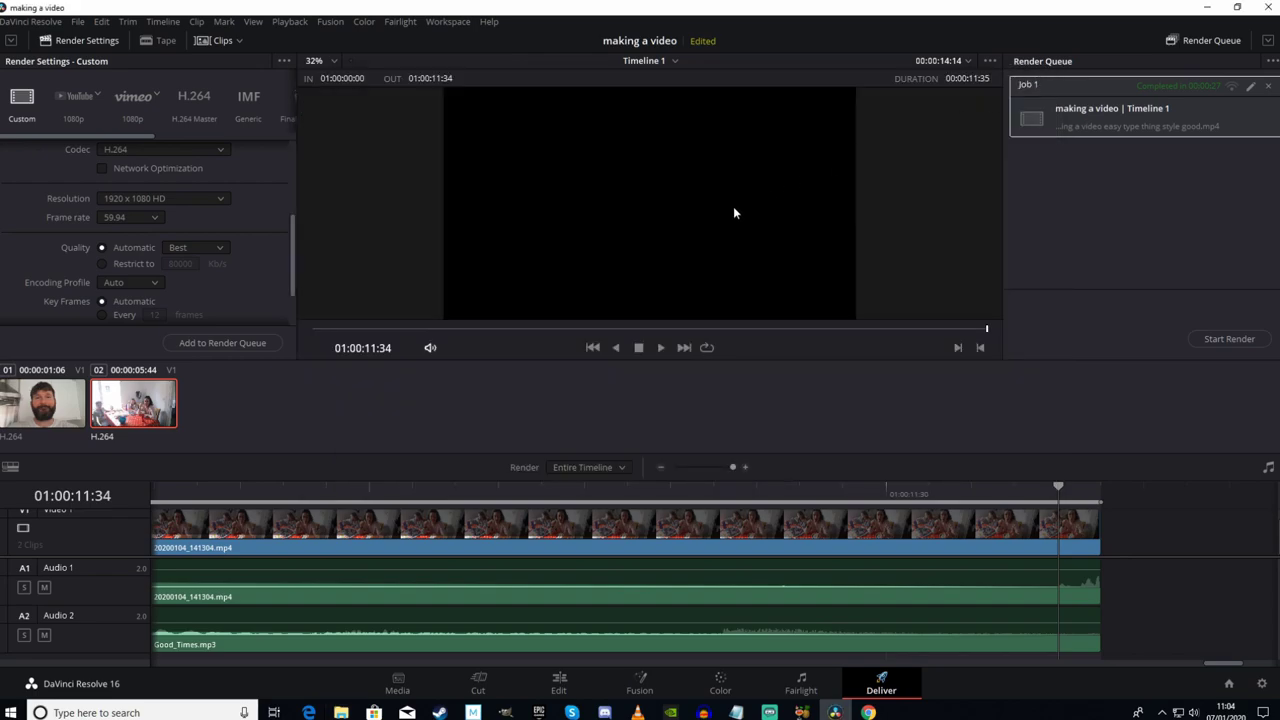